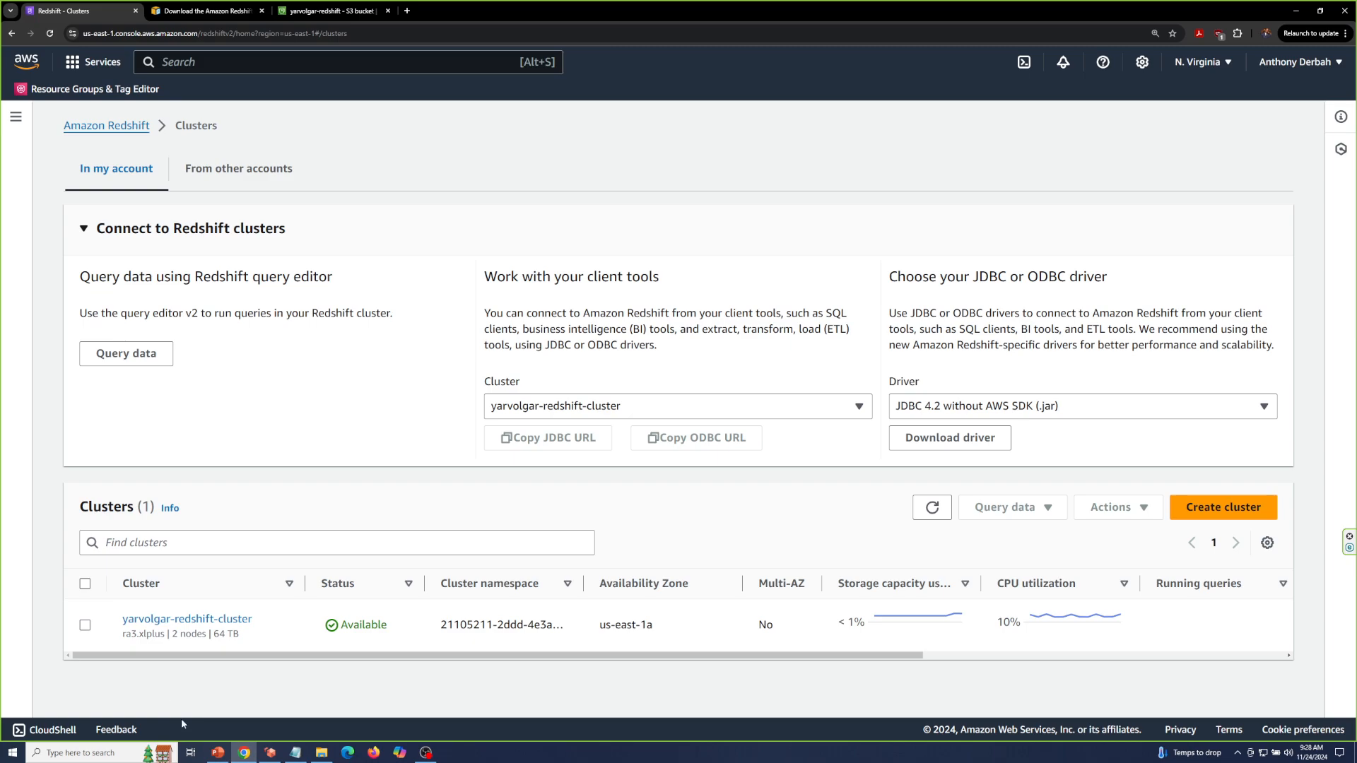
View the driver download slide in PowerPoint and the Amazon Redshift JDBC driver 2.1 download page in Chrome.
{"action": "left_click", "coordinate": [218, 752]}
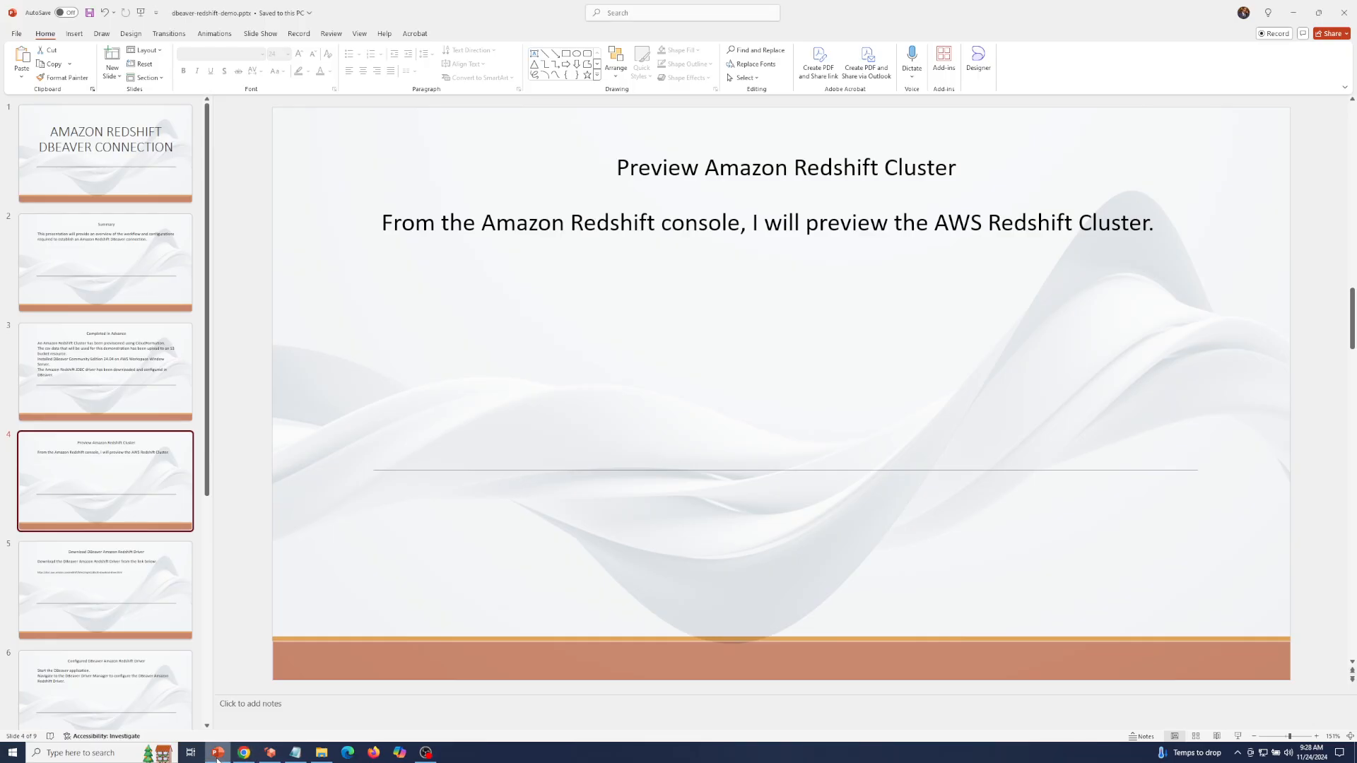
{"action": "left_click", "coordinate": [67, 565]}
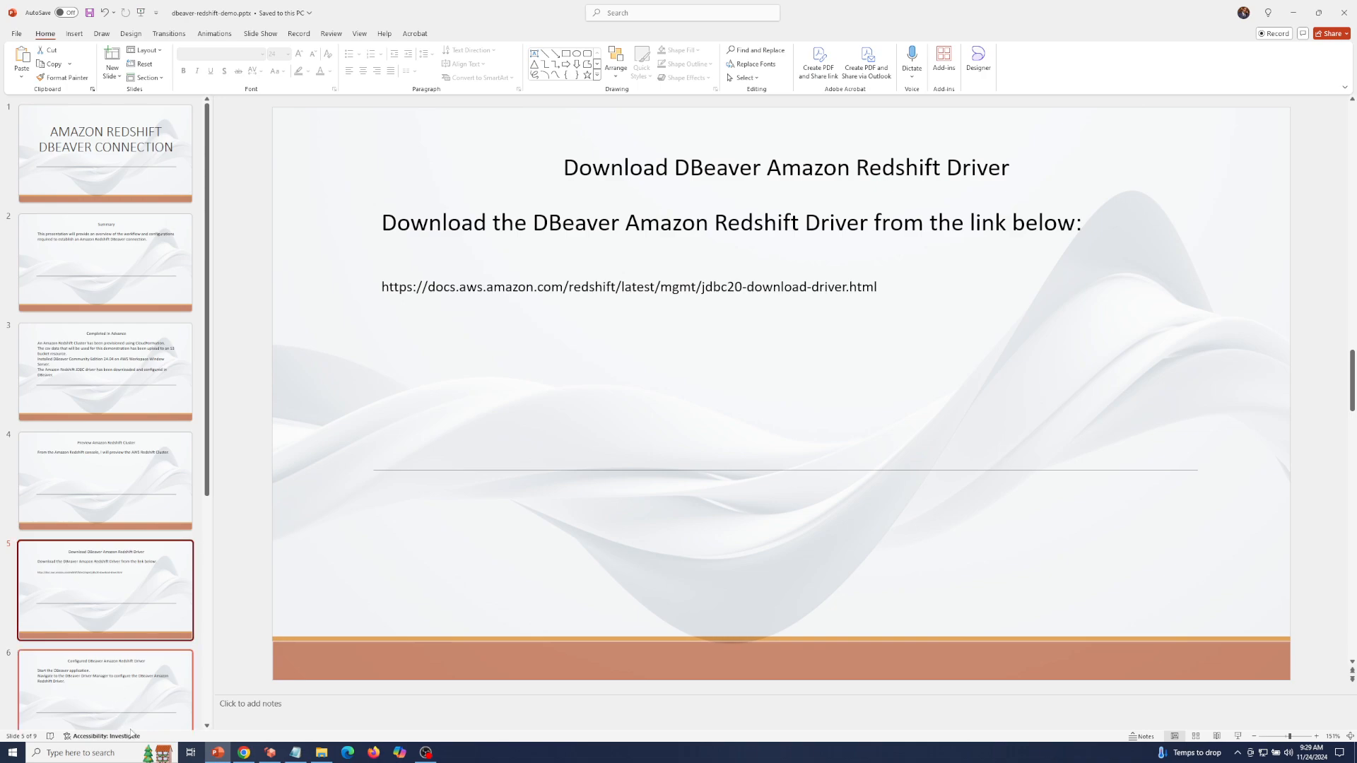
{"action": "left_click", "coordinate": [244, 753]}
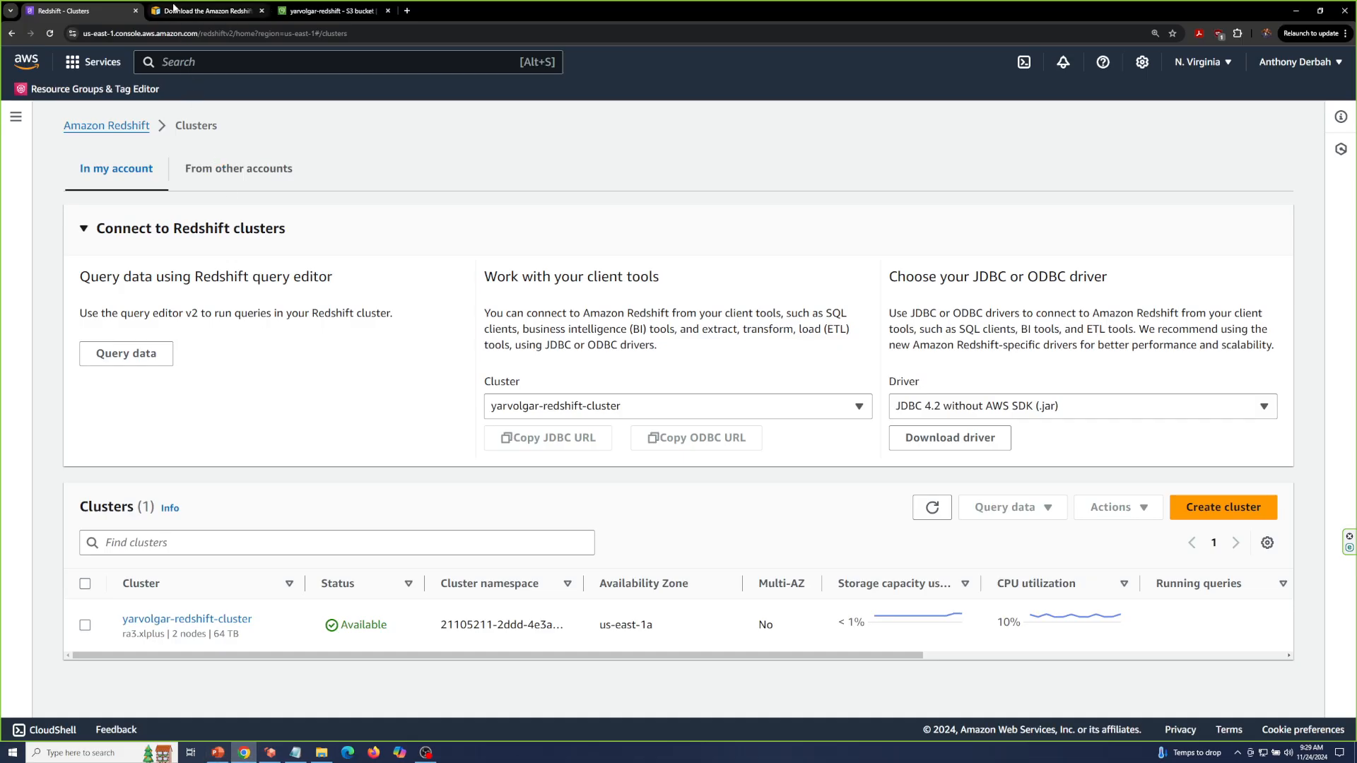
{"action": "left_click", "coordinate": [174, 10]}
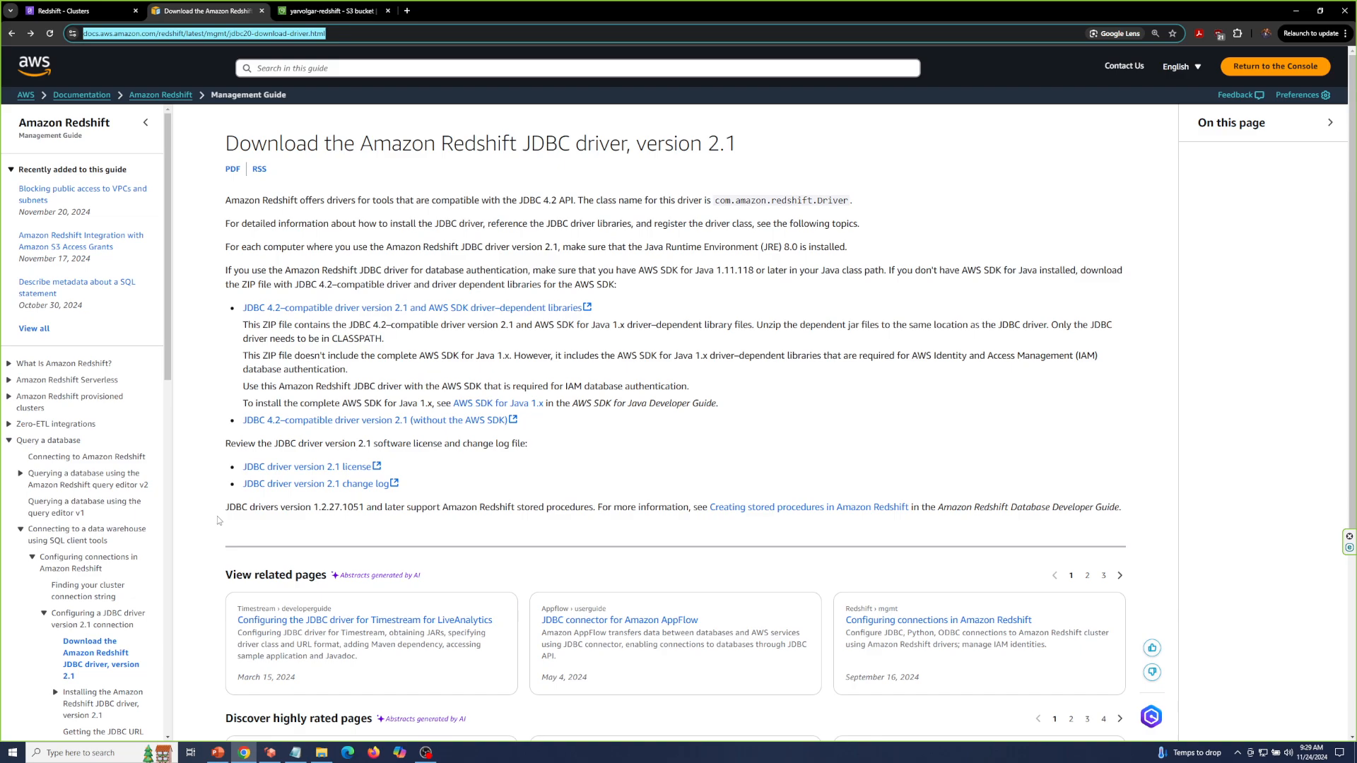
Show slide 6 about configuring the Redshift driver in PowerPoint and switch to DBeaver in Amazon WorkSpaces.
{"action": "left_click", "coordinate": [217, 754]}
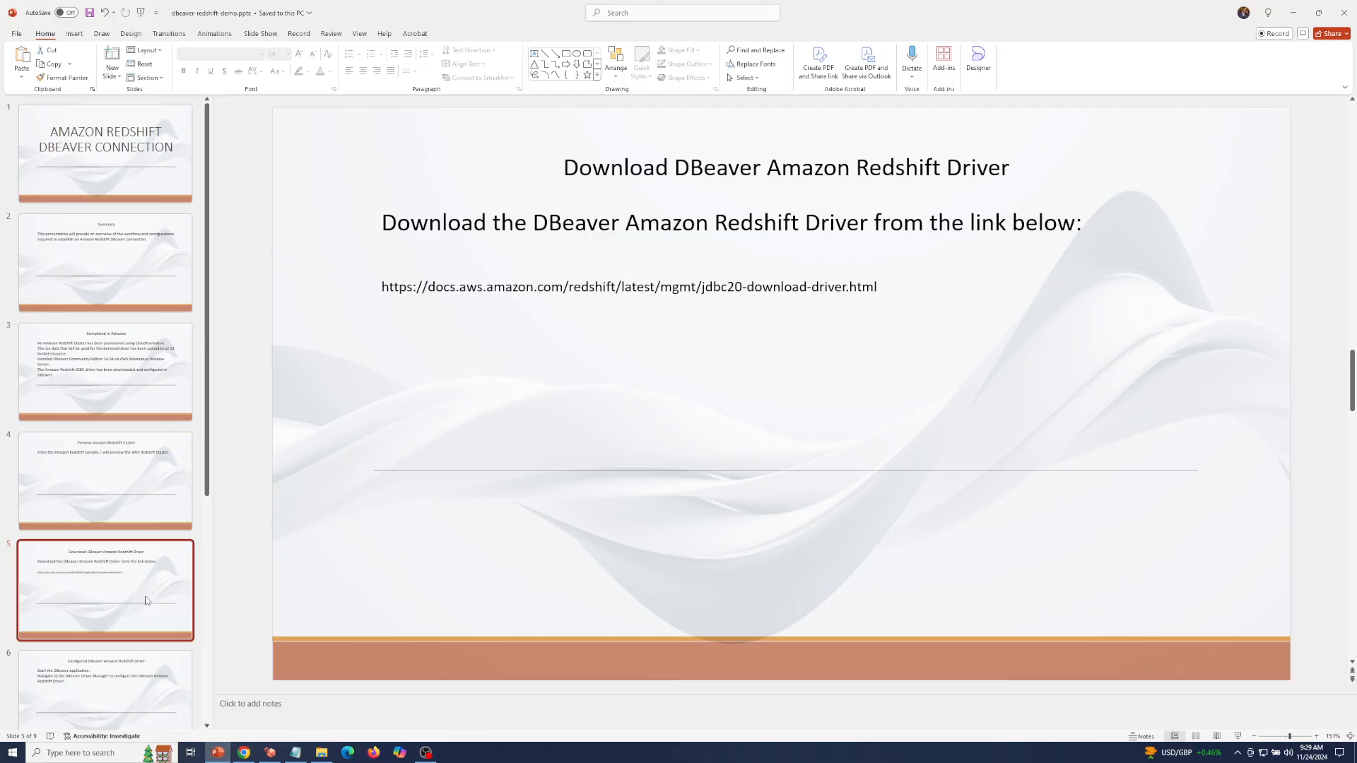
{"action": "left_click", "coordinate": [135, 672]}
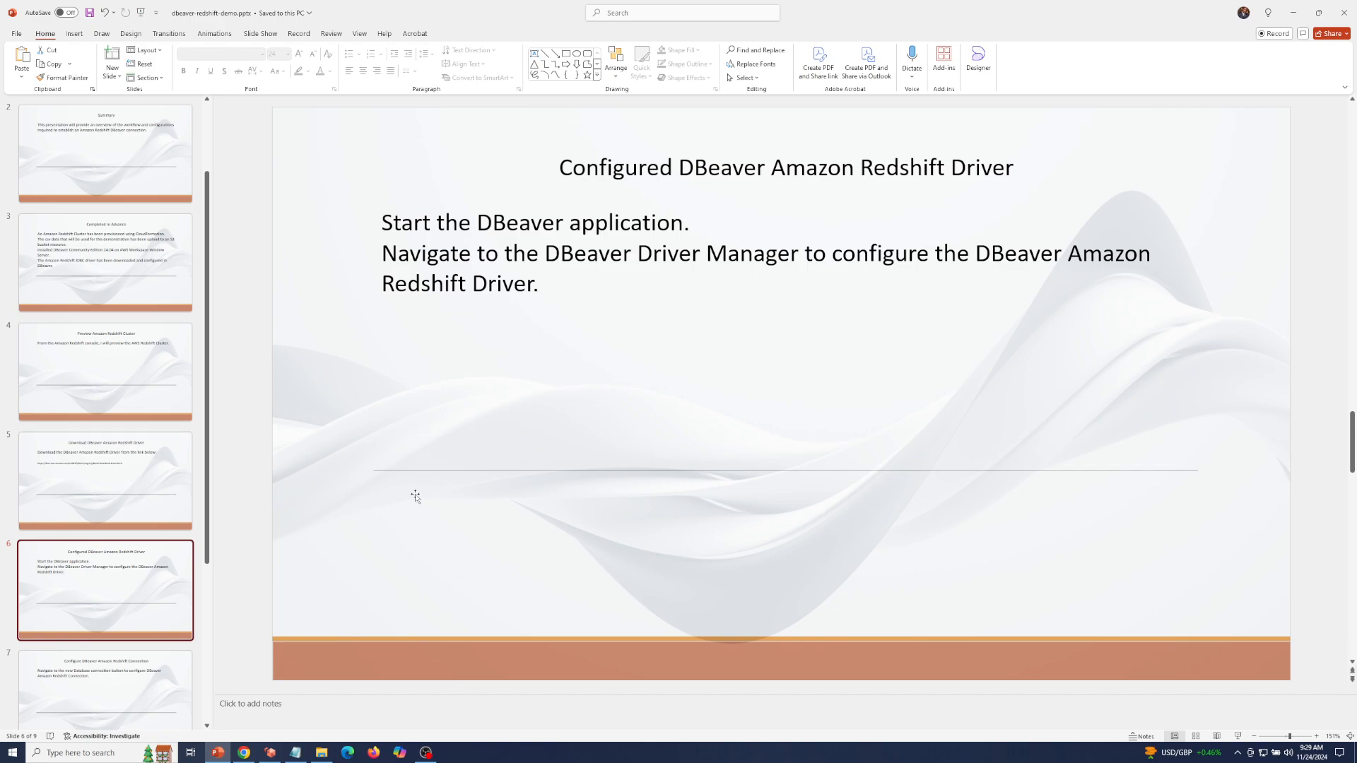
{"action": "left_click", "coordinate": [281, 756]}
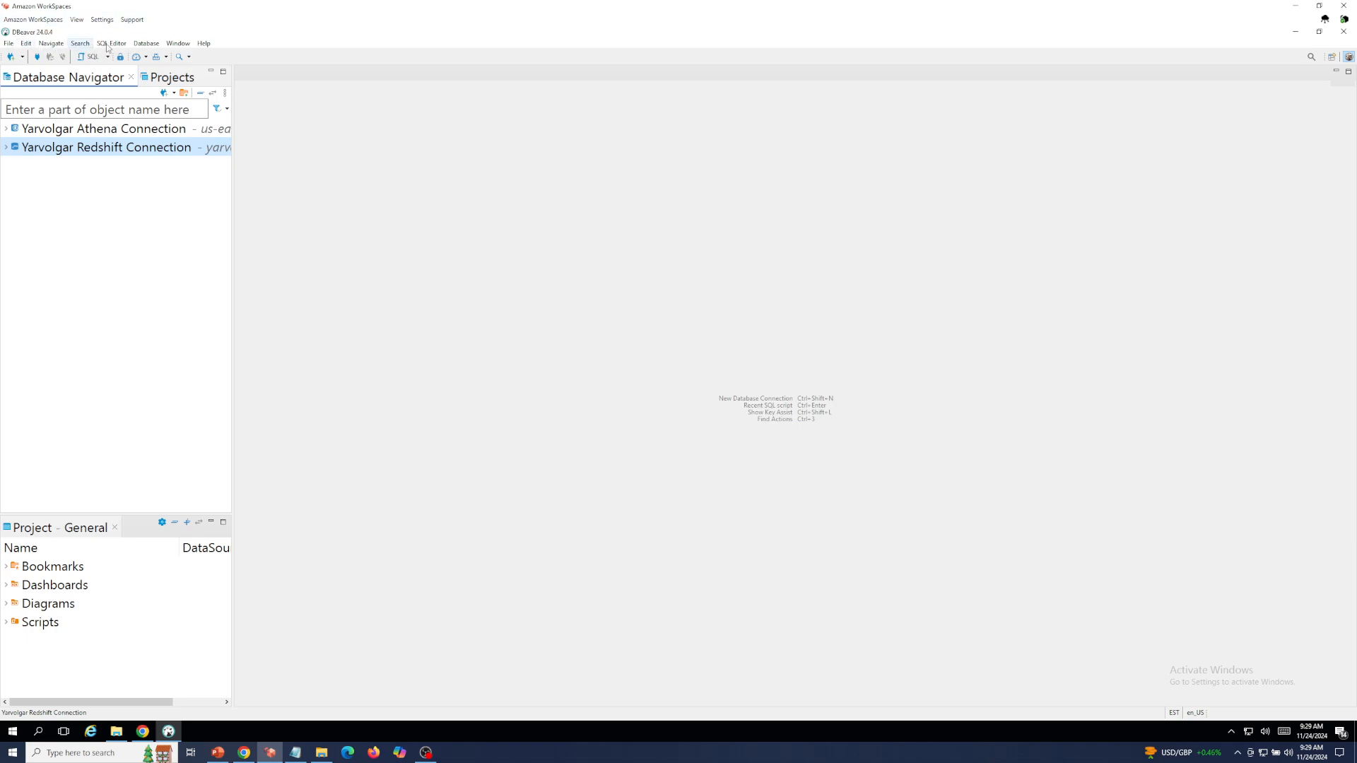
Open the AWS Redshift driver's settings from the Driver Manager.
{"action": "left_click", "coordinate": [147, 44]}
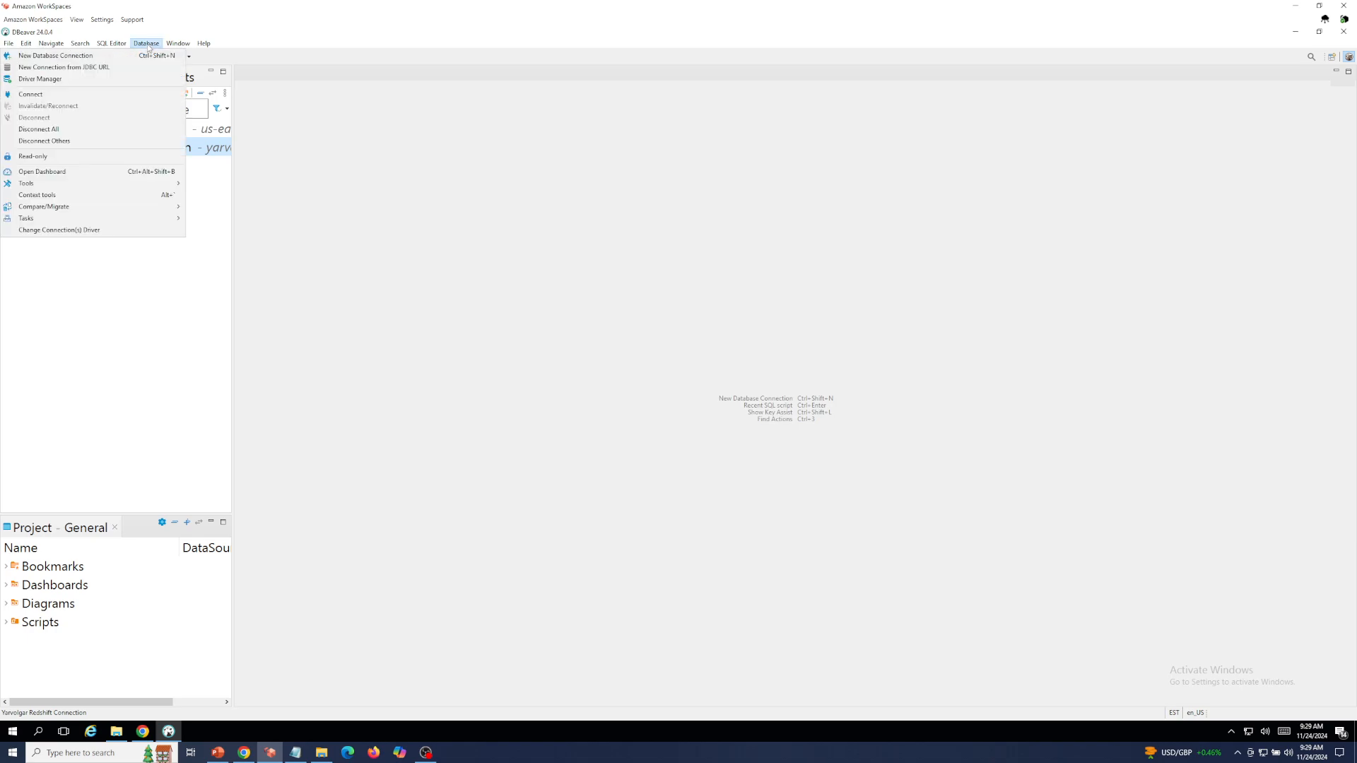
{"action": "left_click", "coordinate": [53, 83]}
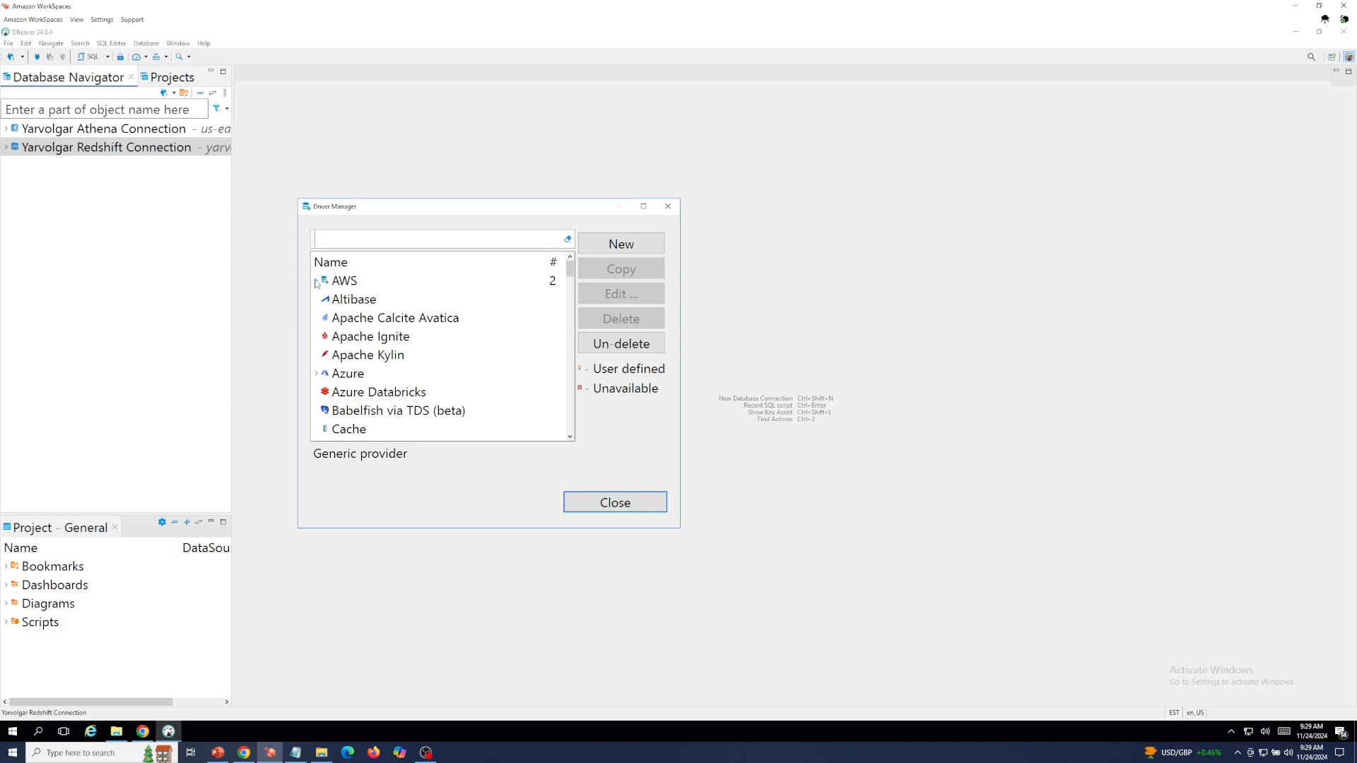
{"action": "left_click", "coordinate": [316, 281]}
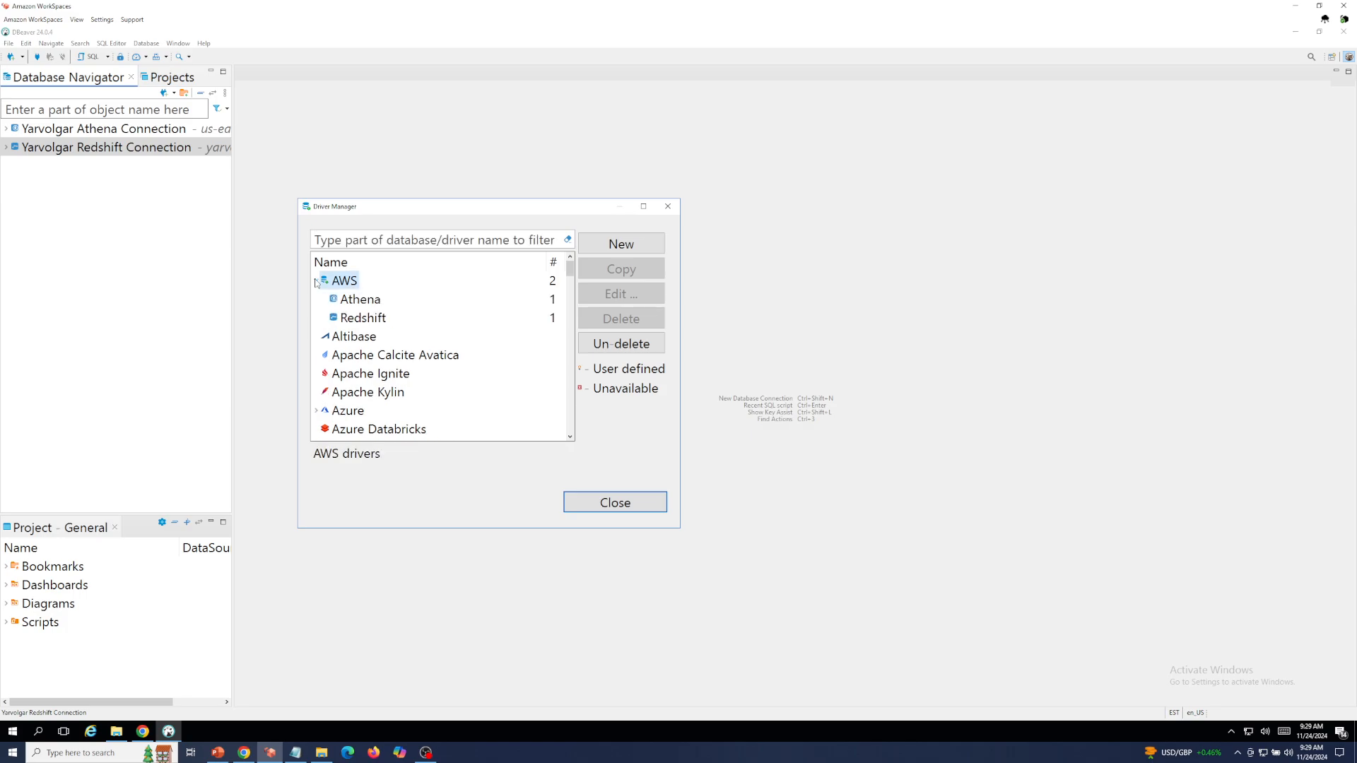
{"action": "left_click", "coordinate": [349, 320]}
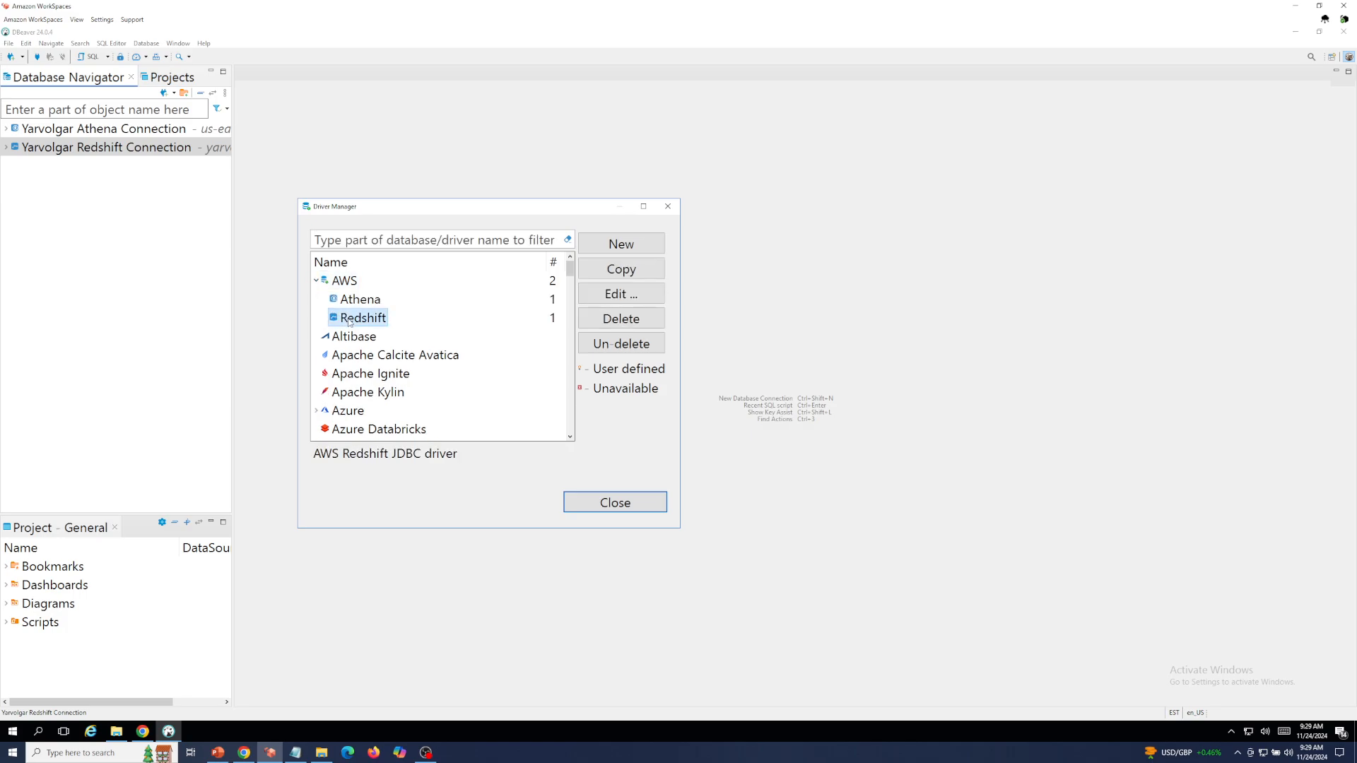
{"action": "left_click", "coordinate": [618, 294]}
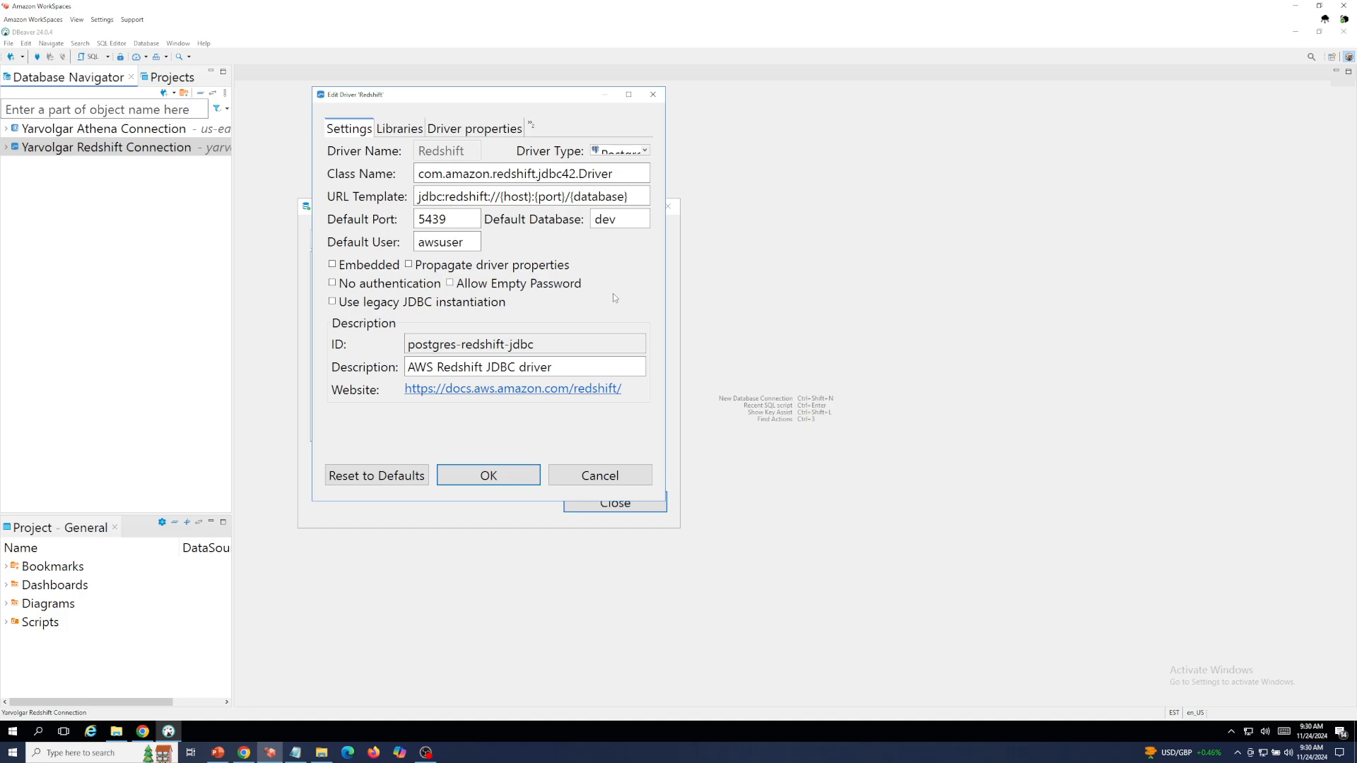
Inspect the Redshift driver's libraries and the available driver files, and close the Driver Manager without adding anything.
{"action": "left_click", "coordinate": [393, 131]}
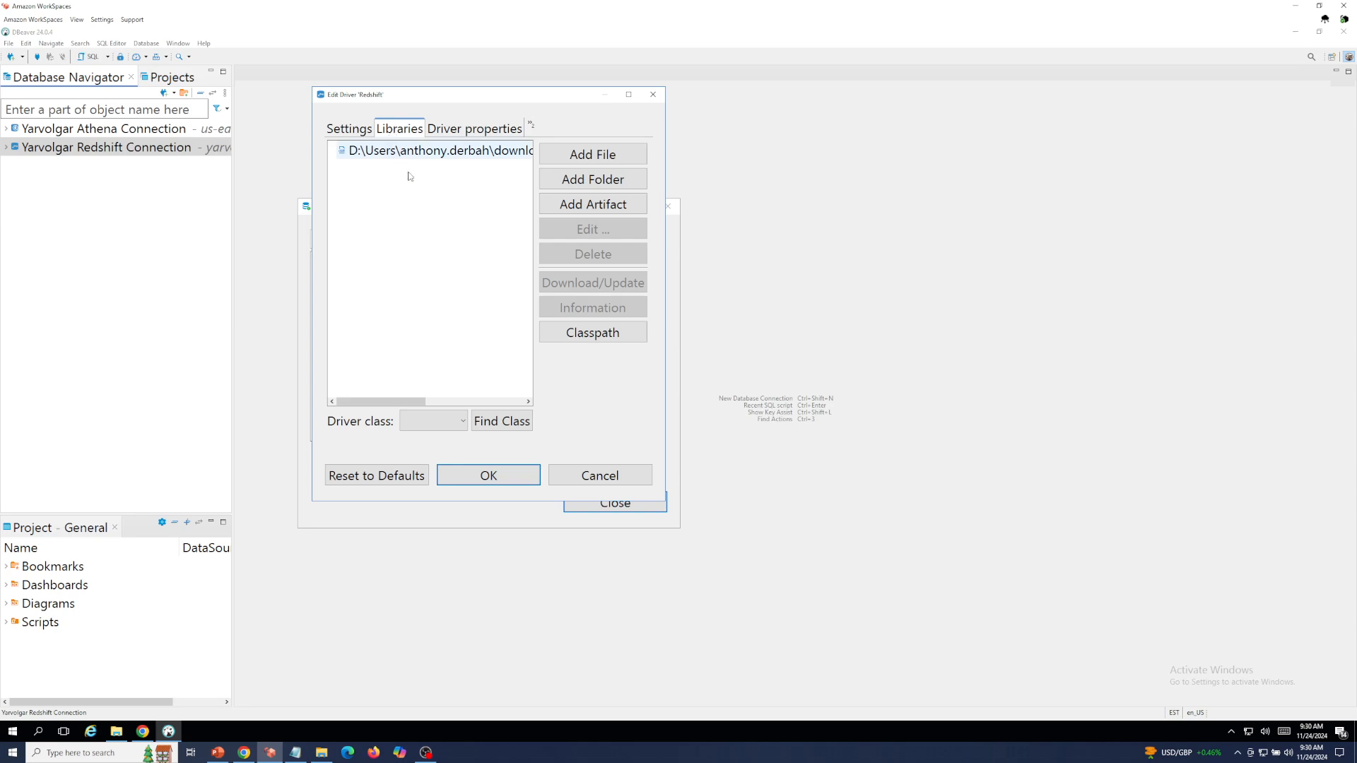
{"action": "left_click", "coordinate": [574, 157]}
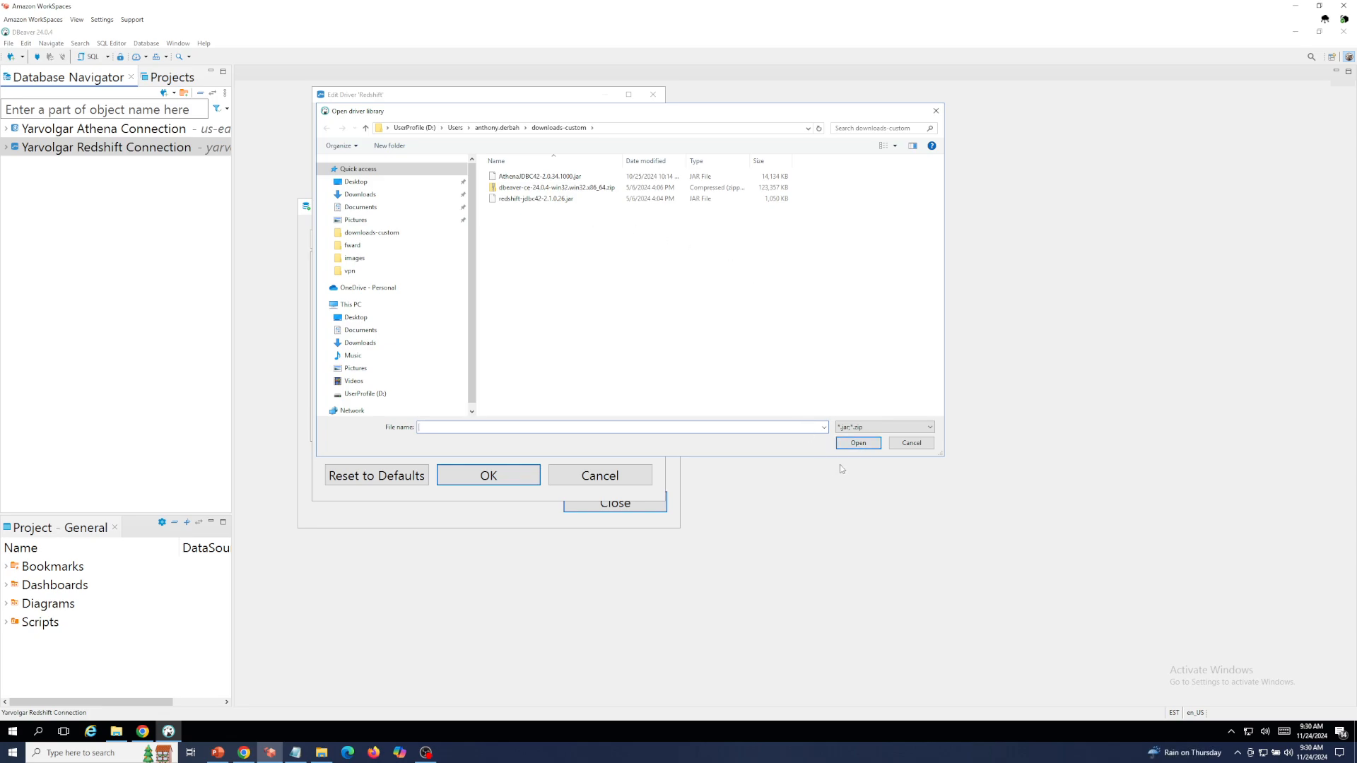
{"action": "left_click", "coordinate": [936, 110]}
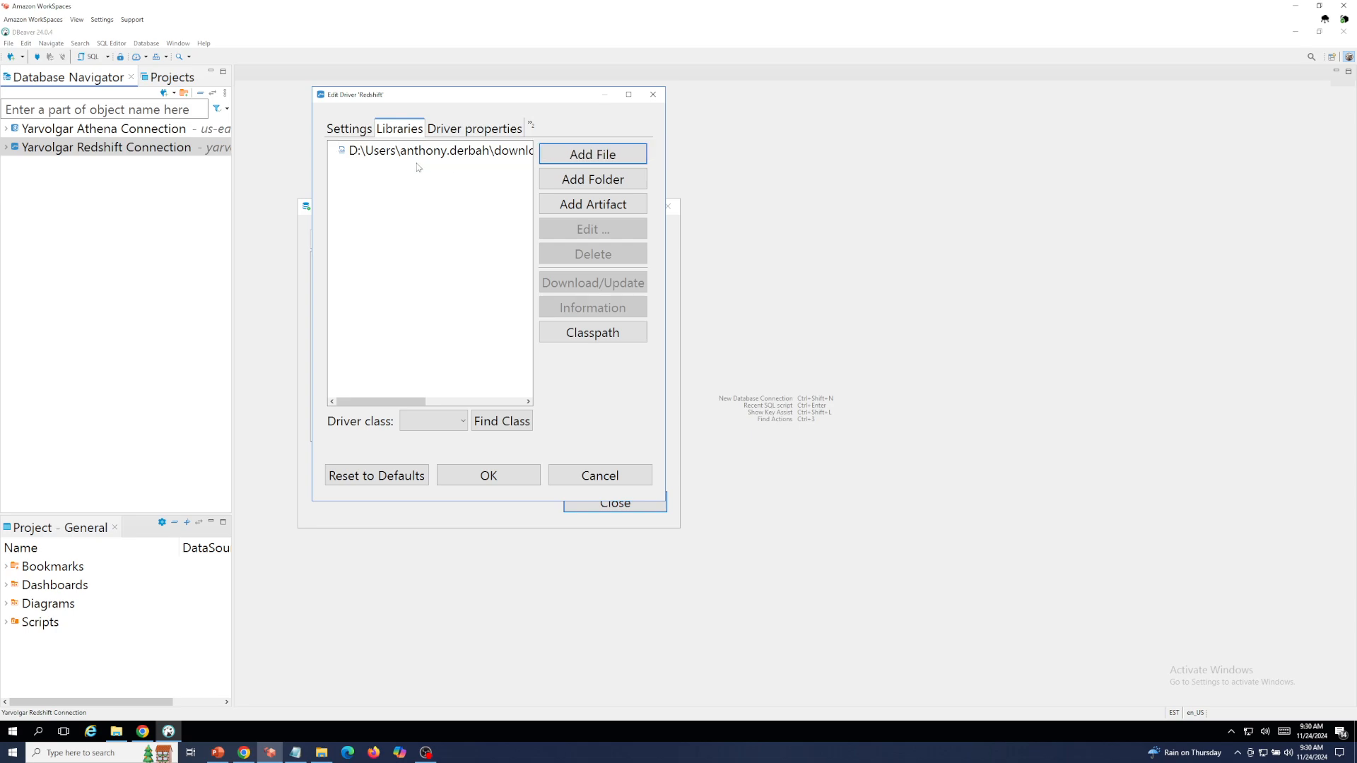
{"action": "left_click", "coordinate": [654, 96]}
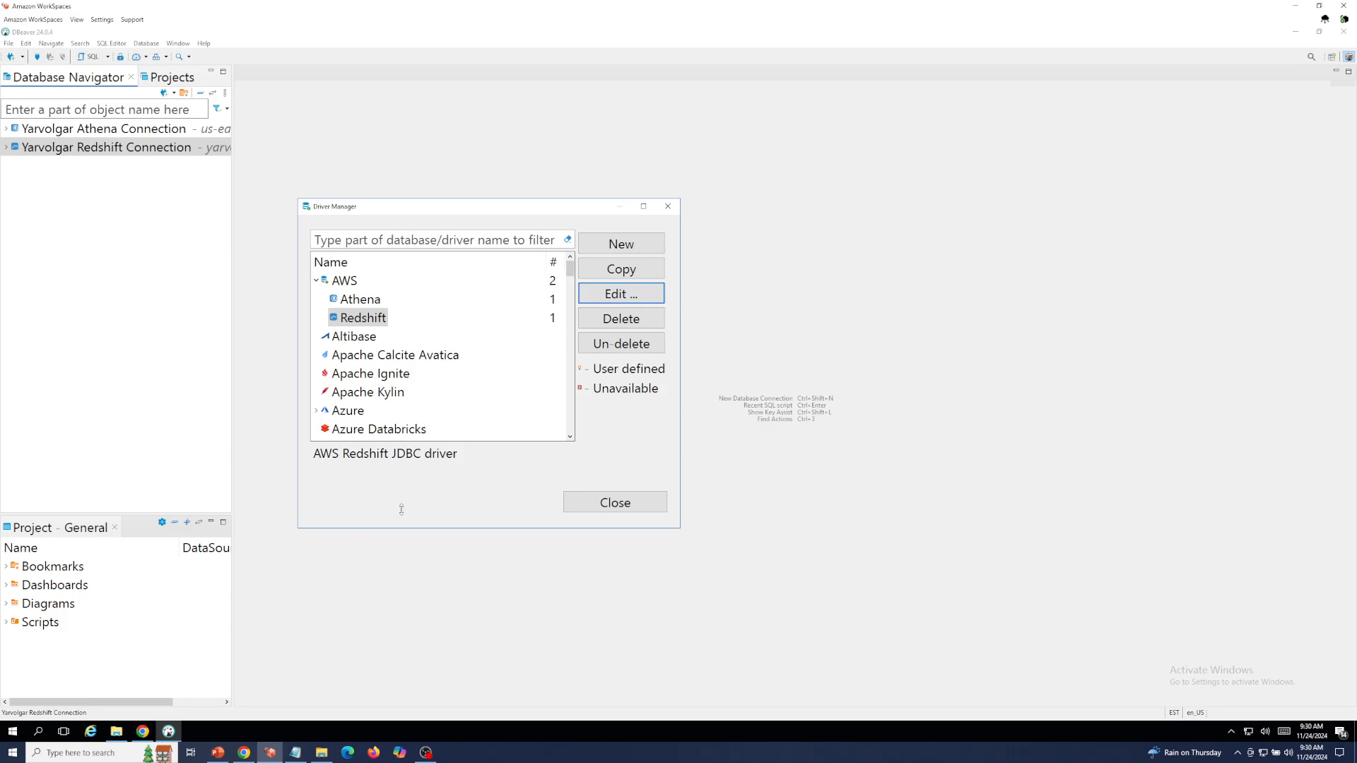
{"action": "left_click", "coordinate": [668, 207]}
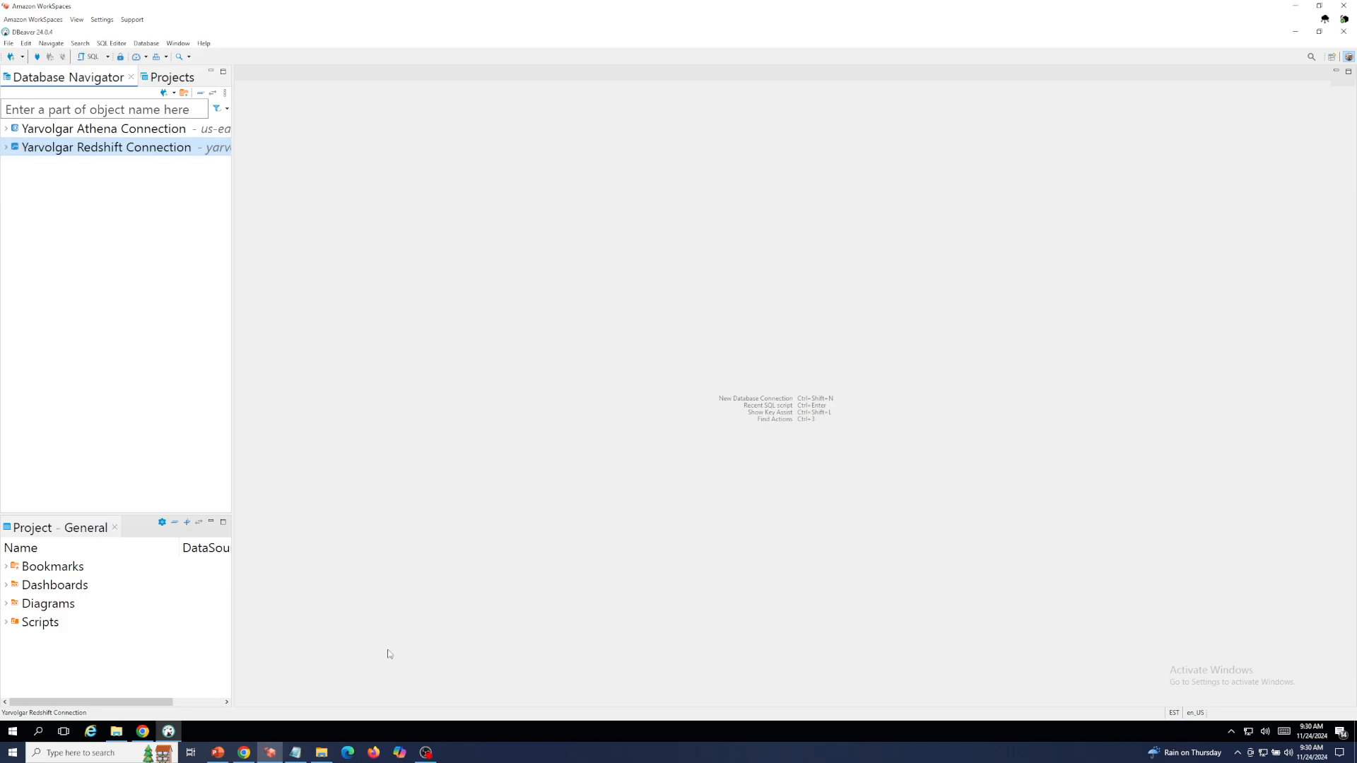
Show slide 7 about configuring the Redshift connection in PowerPoint and return to DBeaver.
{"action": "left_click", "coordinate": [217, 752]}
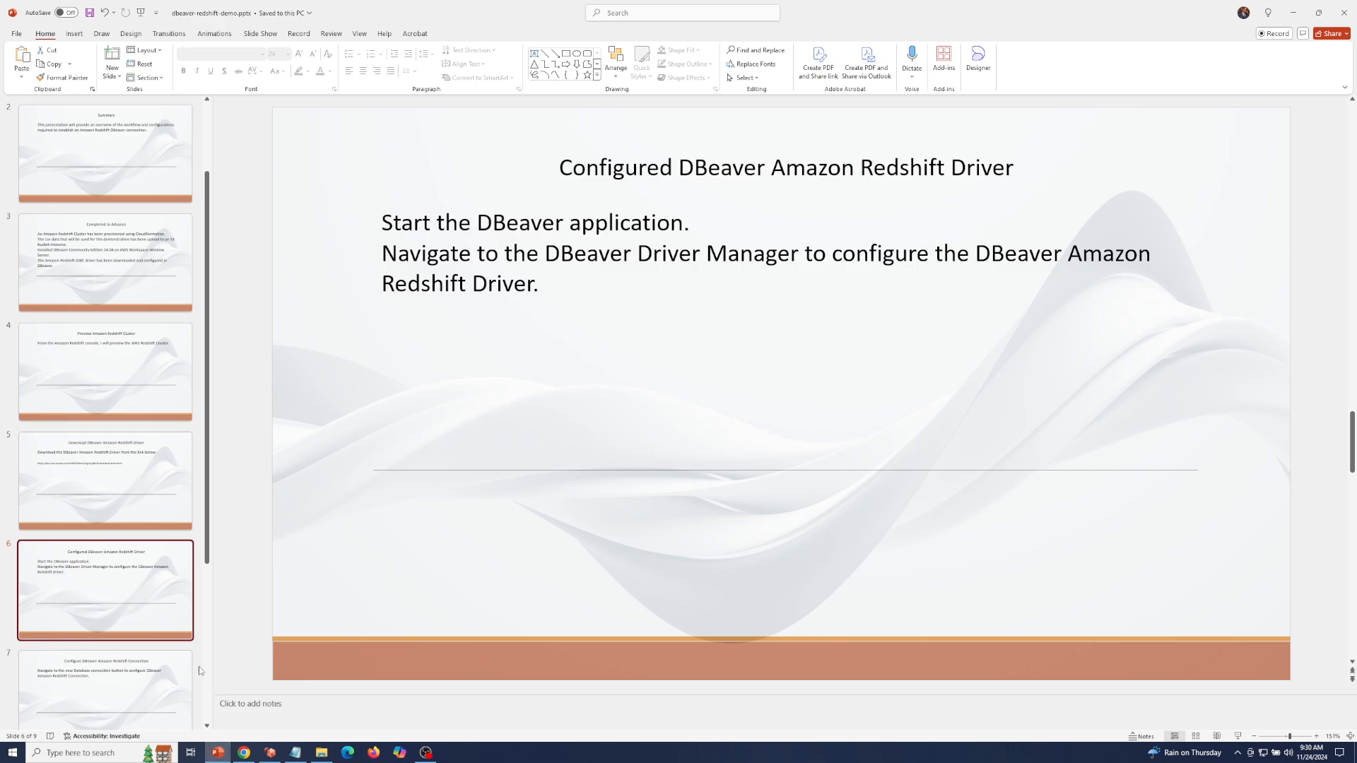
{"action": "left_click", "coordinate": [126, 675]}
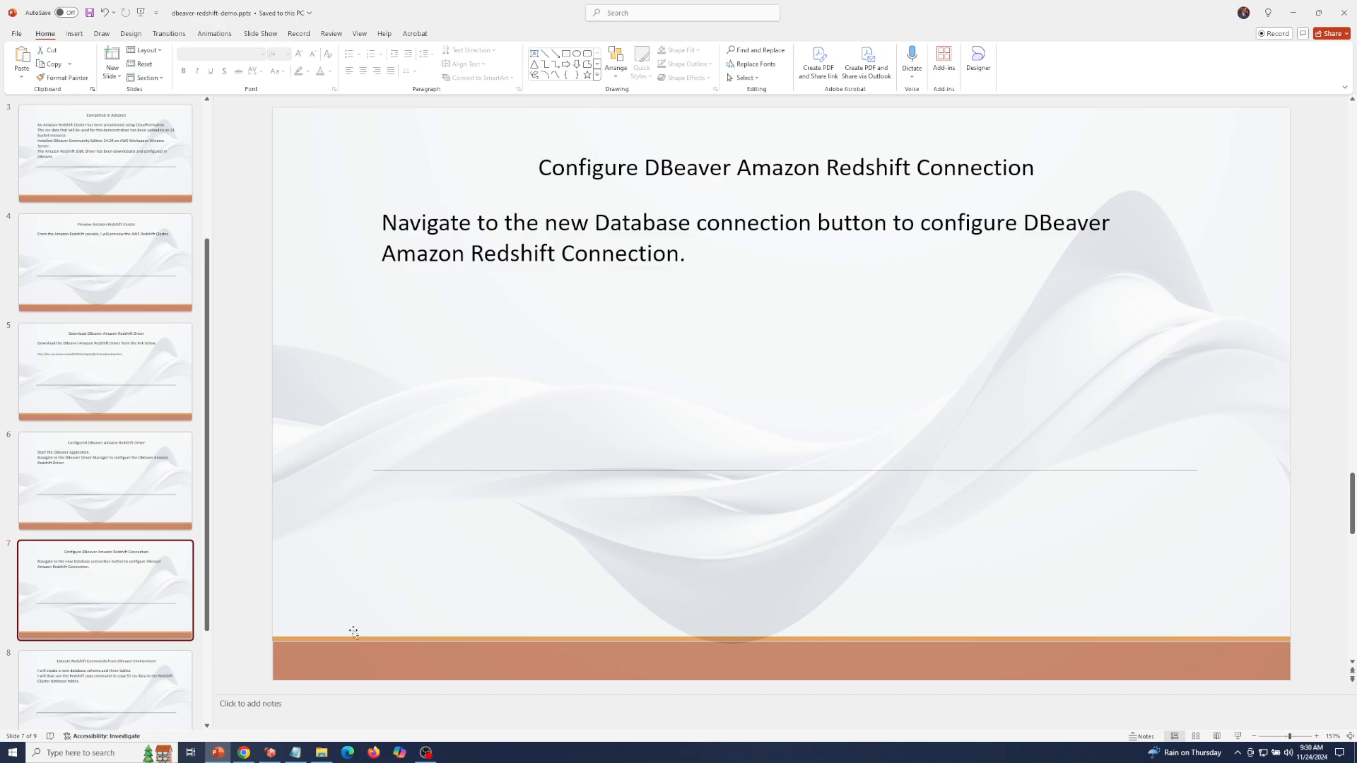
{"action": "left_click", "coordinate": [267, 758]}
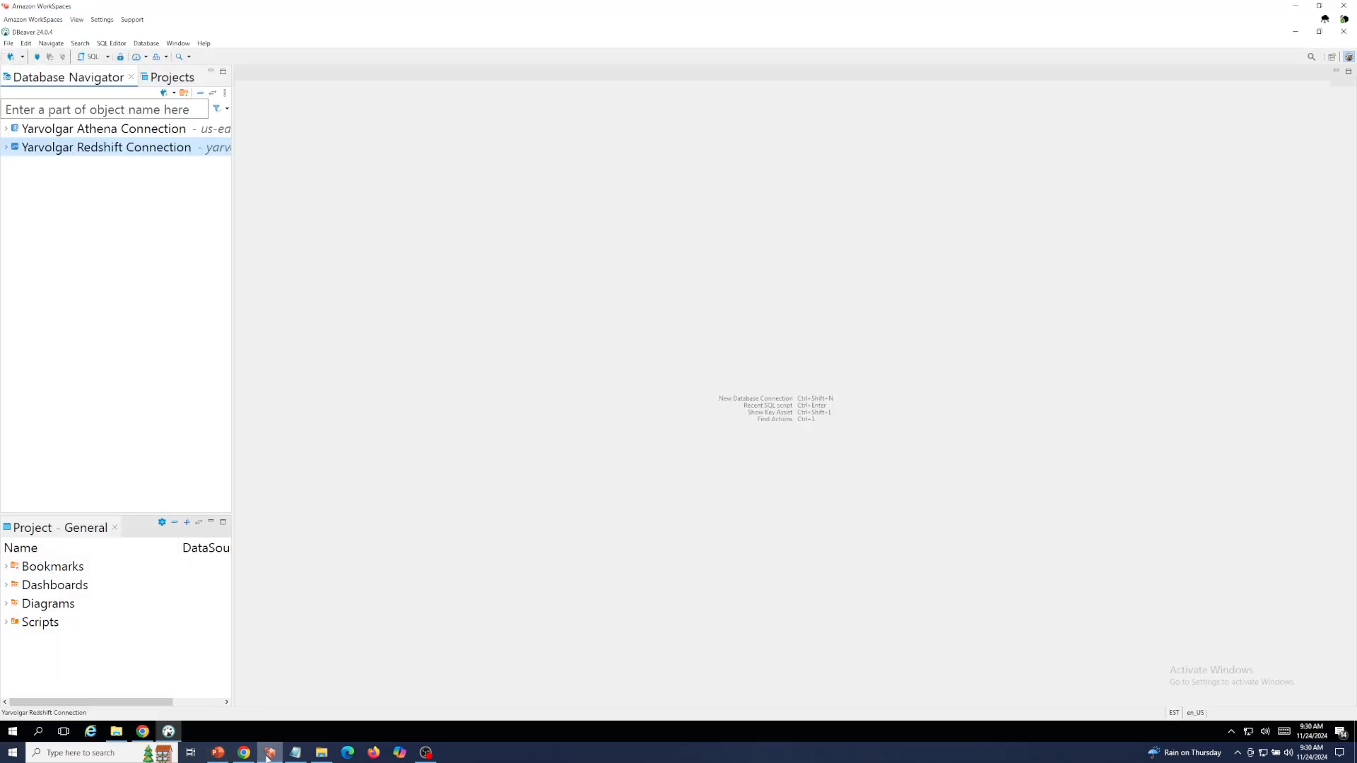
Review the connection settings offered for a new AWS Redshift database connection and close the wizard without creating it.
{"action": "left_click", "coordinate": [9, 58]}
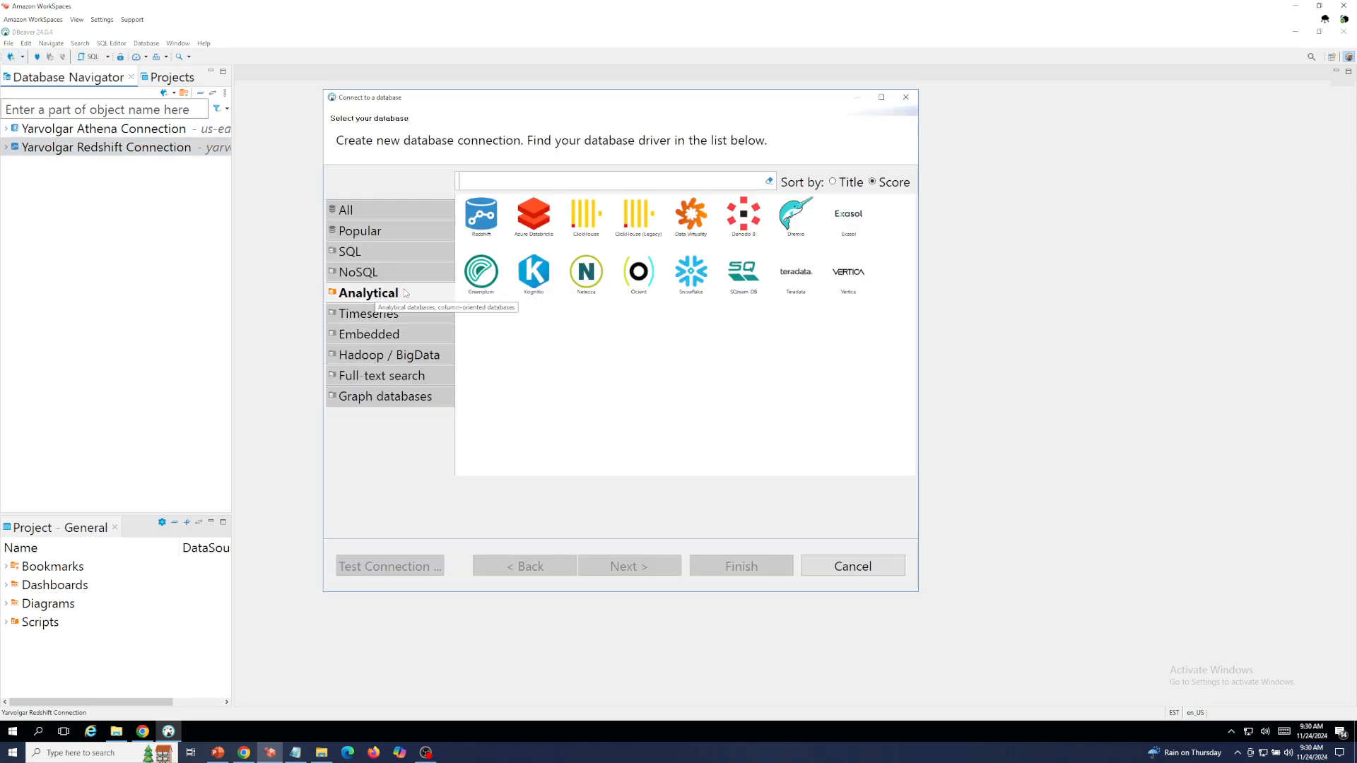
{"action": "left_click", "coordinate": [481, 224]}
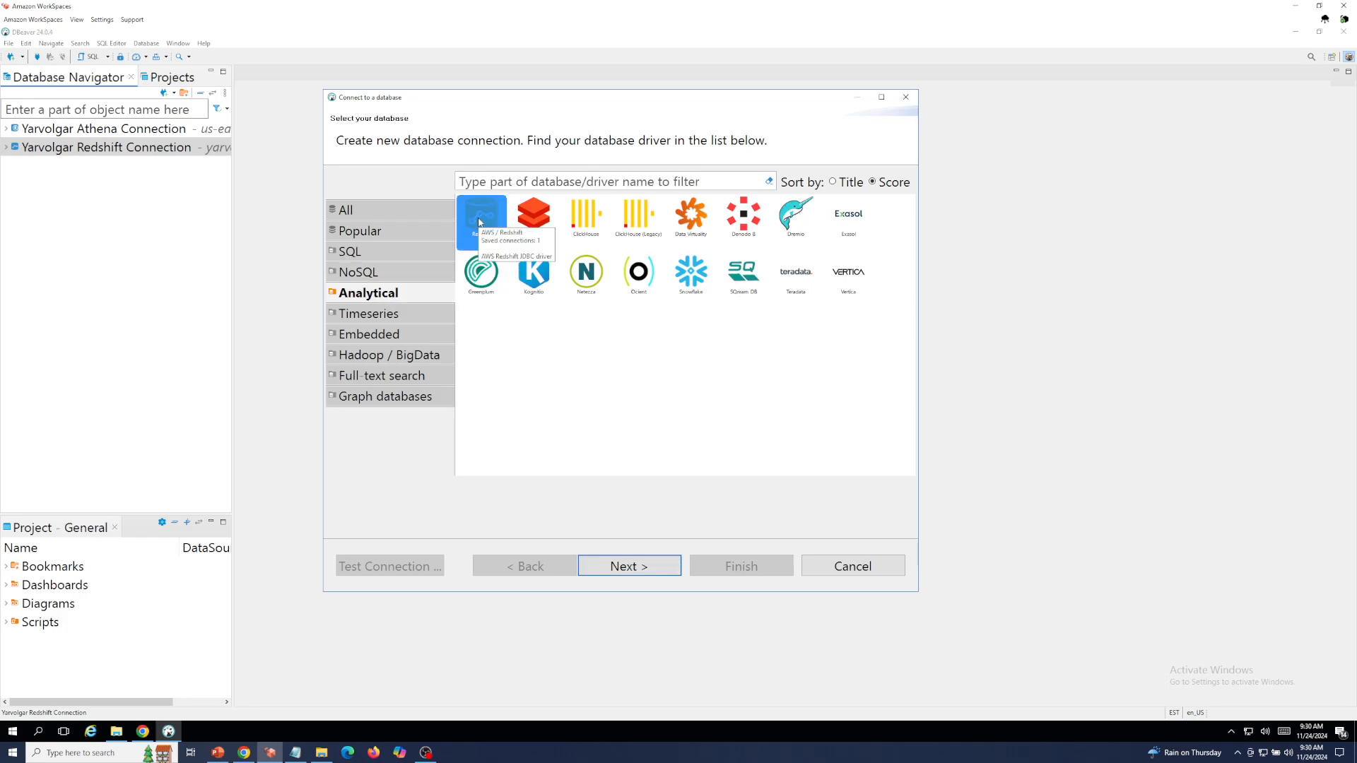
{"action": "left_click", "coordinate": [638, 566]}
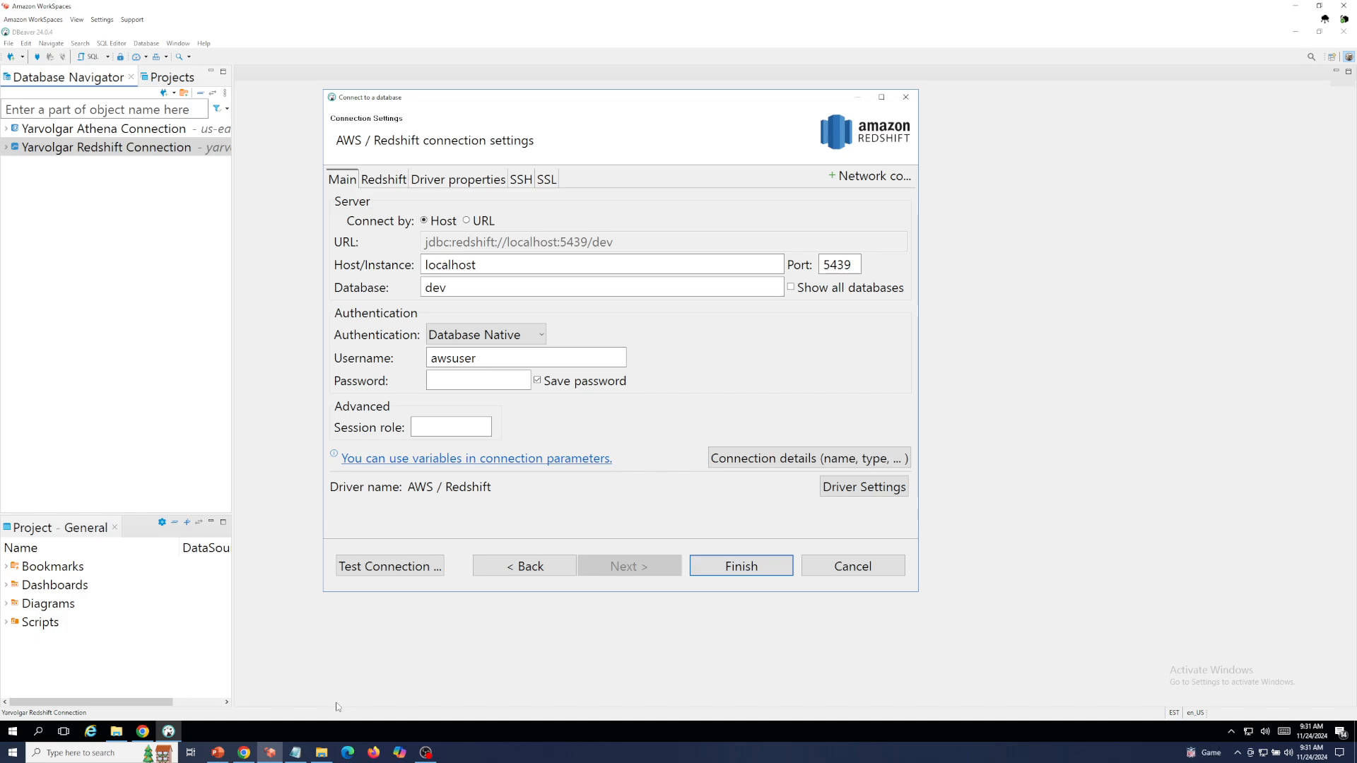
{"action": "left_click", "coordinate": [906, 99]}
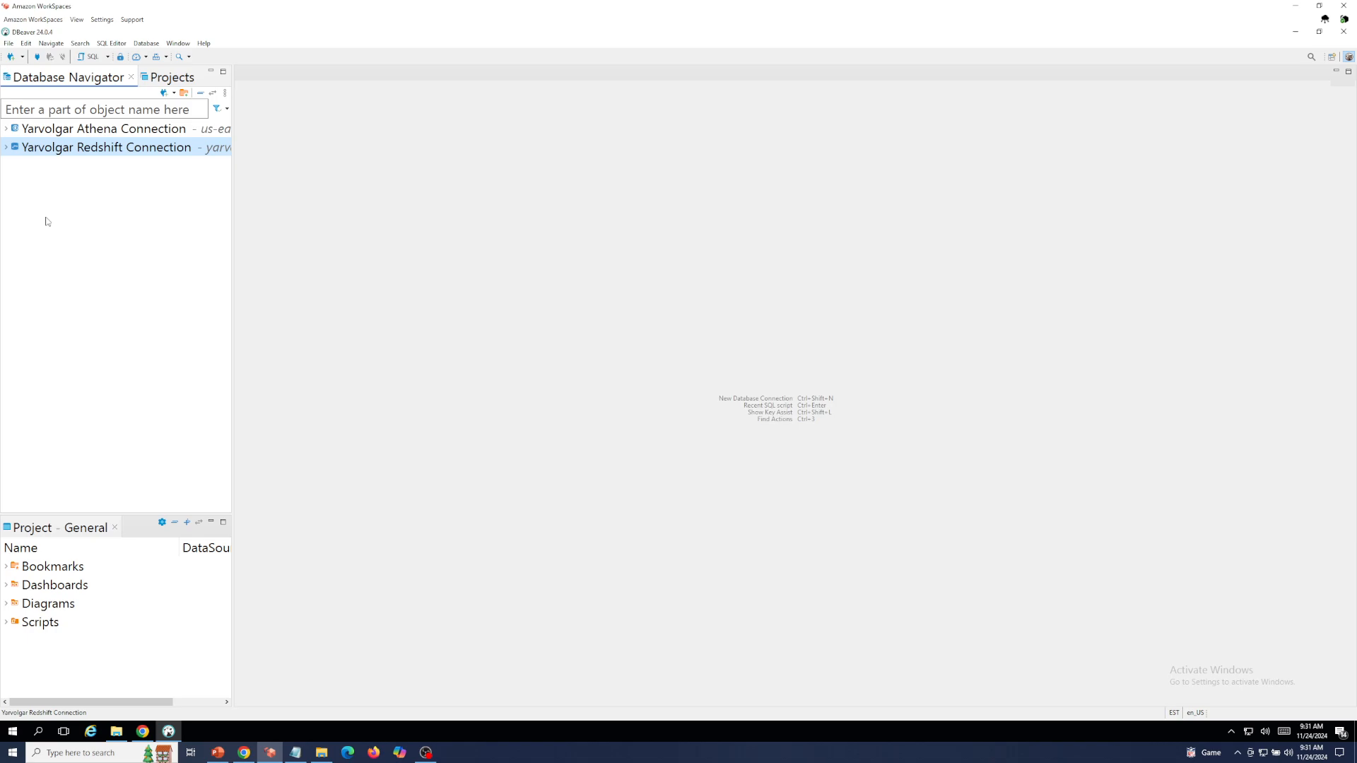
Open the configuration of the existing Yarvolgar Redshift Connection, test the connection and accept the settings.
{"action": "right_click", "coordinate": [15, 152]}
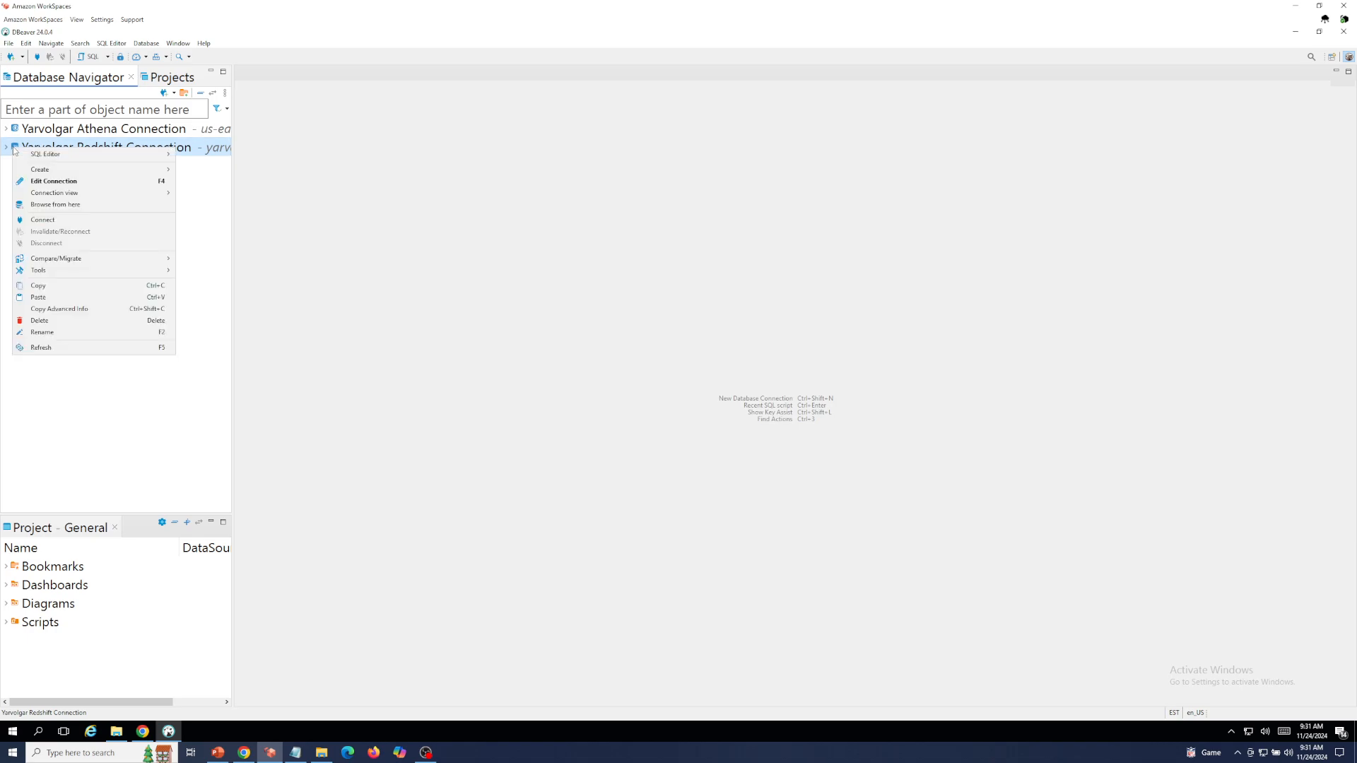
{"action": "left_click", "coordinate": [51, 182]}
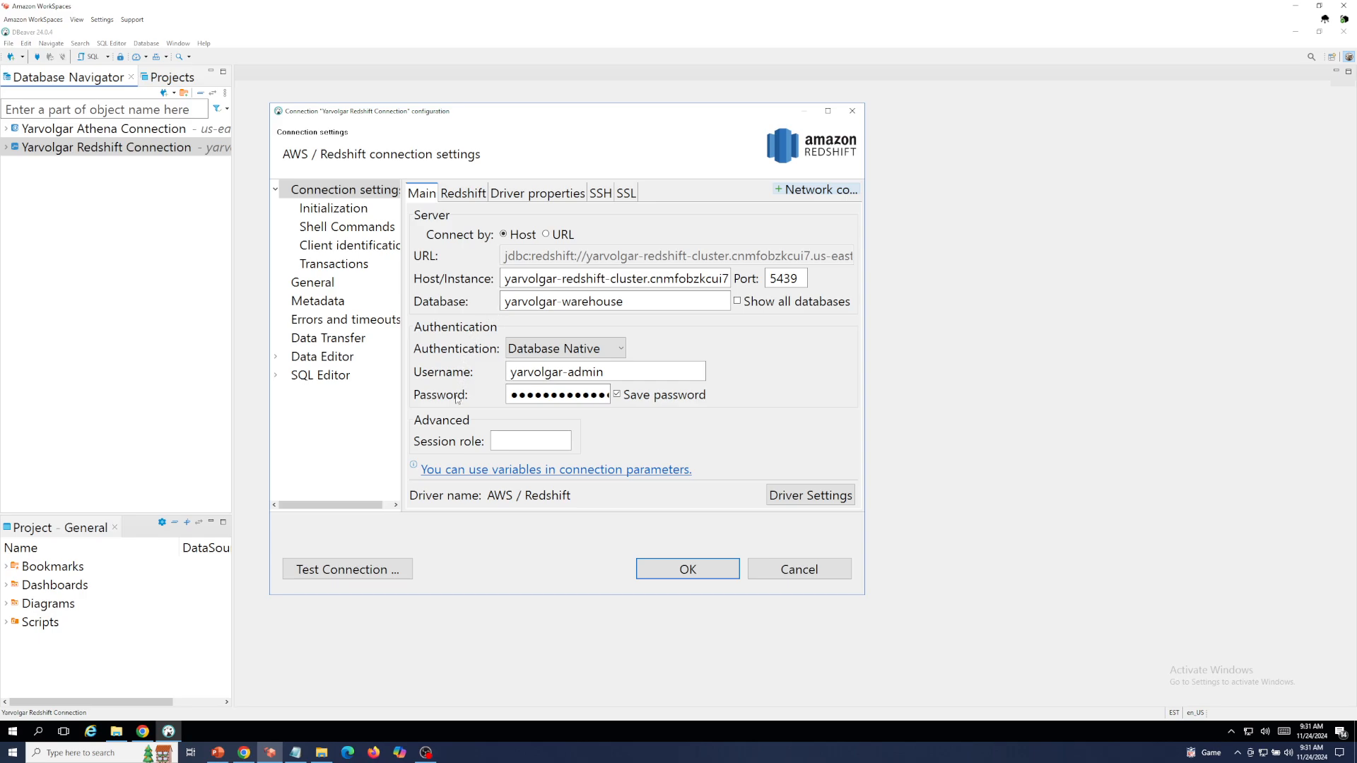
{"action": "left_click", "coordinate": [318, 574]}
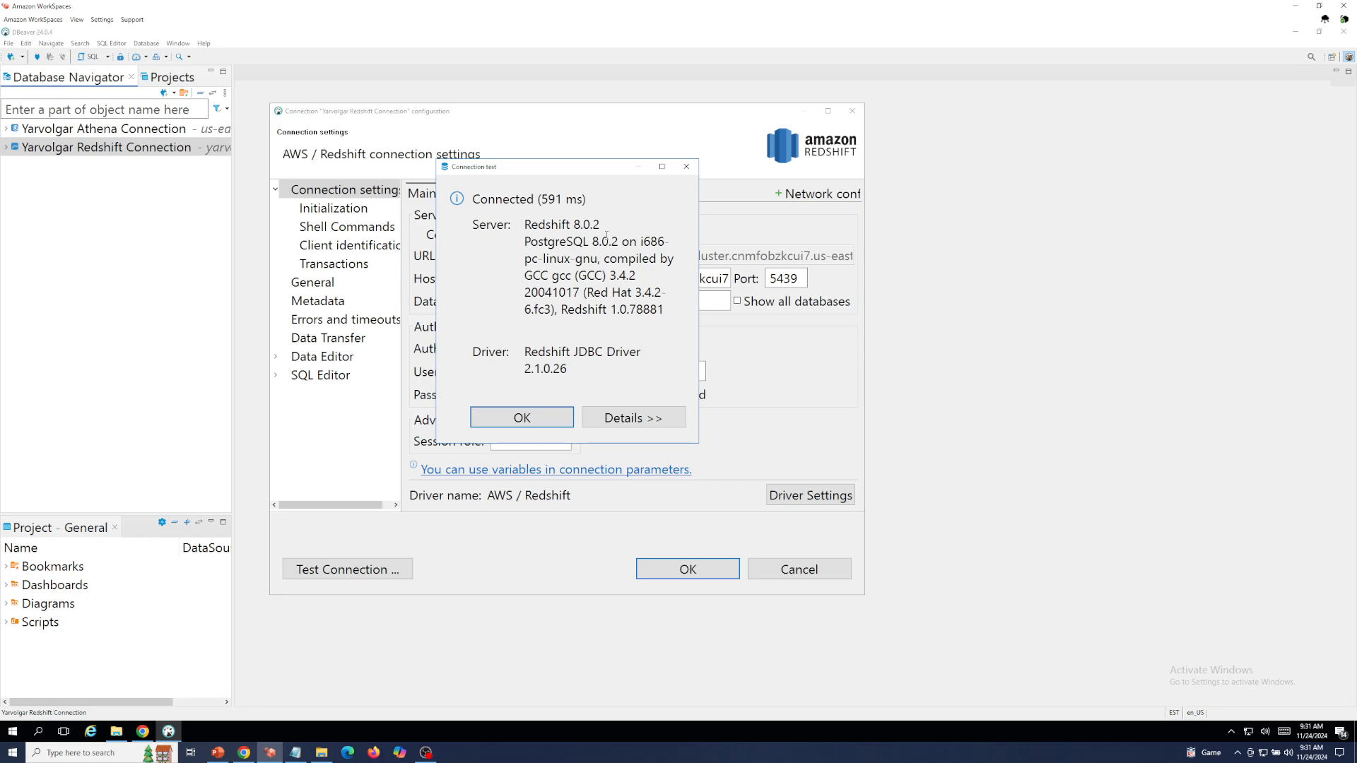
{"action": "left_click", "coordinate": [506, 414]}
{"action": "left_click", "coordinate": [694, 578]}
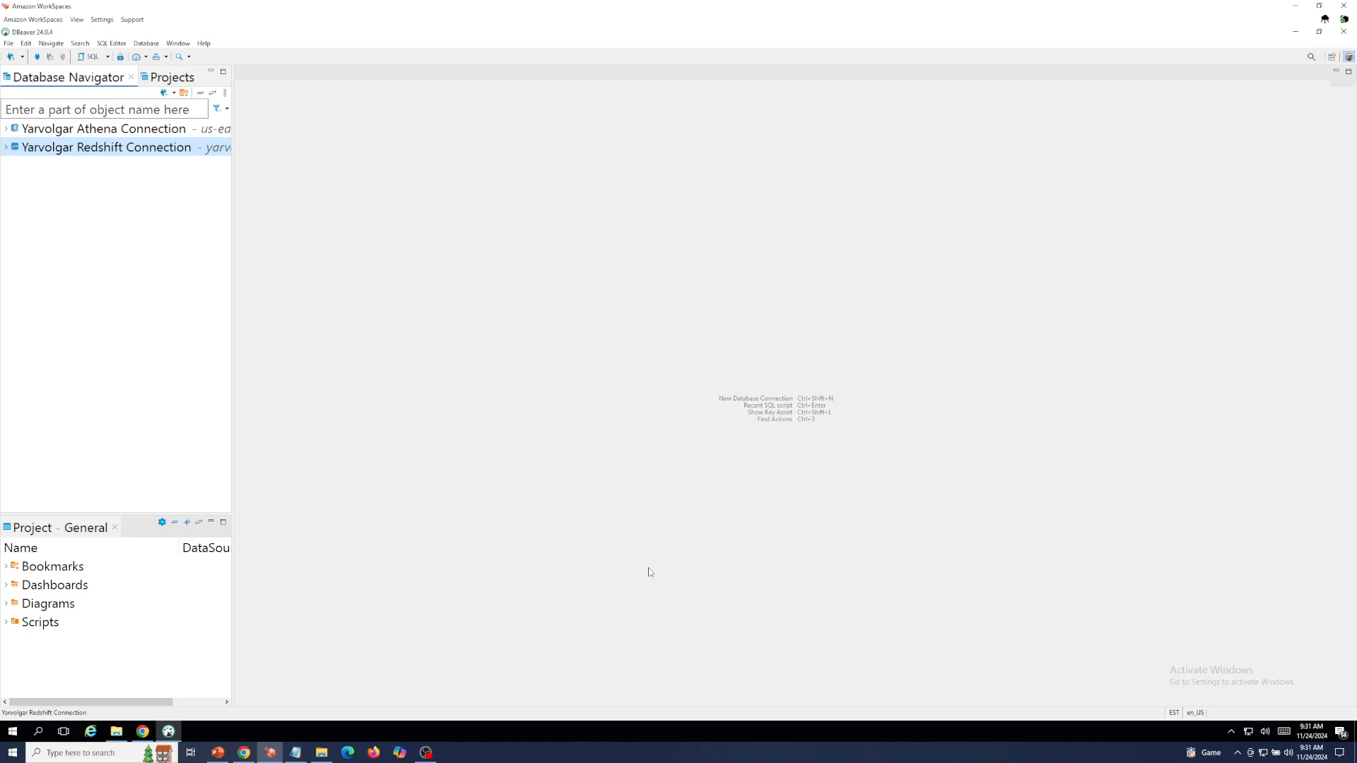
Show slide 8 about executing Redshift commands in PowerPoint and return to DBeaver.
{"action": "left_click", "coordinate": [217, 755]}
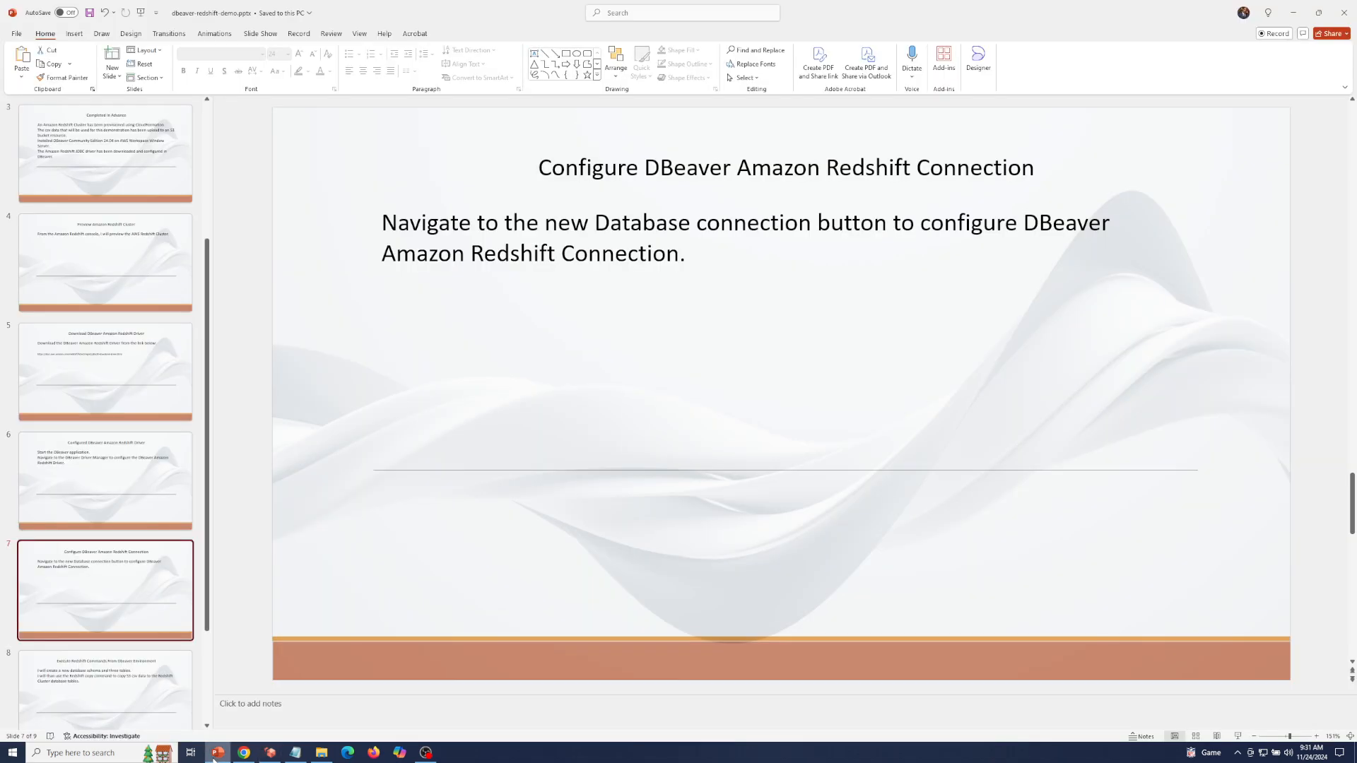
{"action": "left_click", "coordinate": [129, 705]}
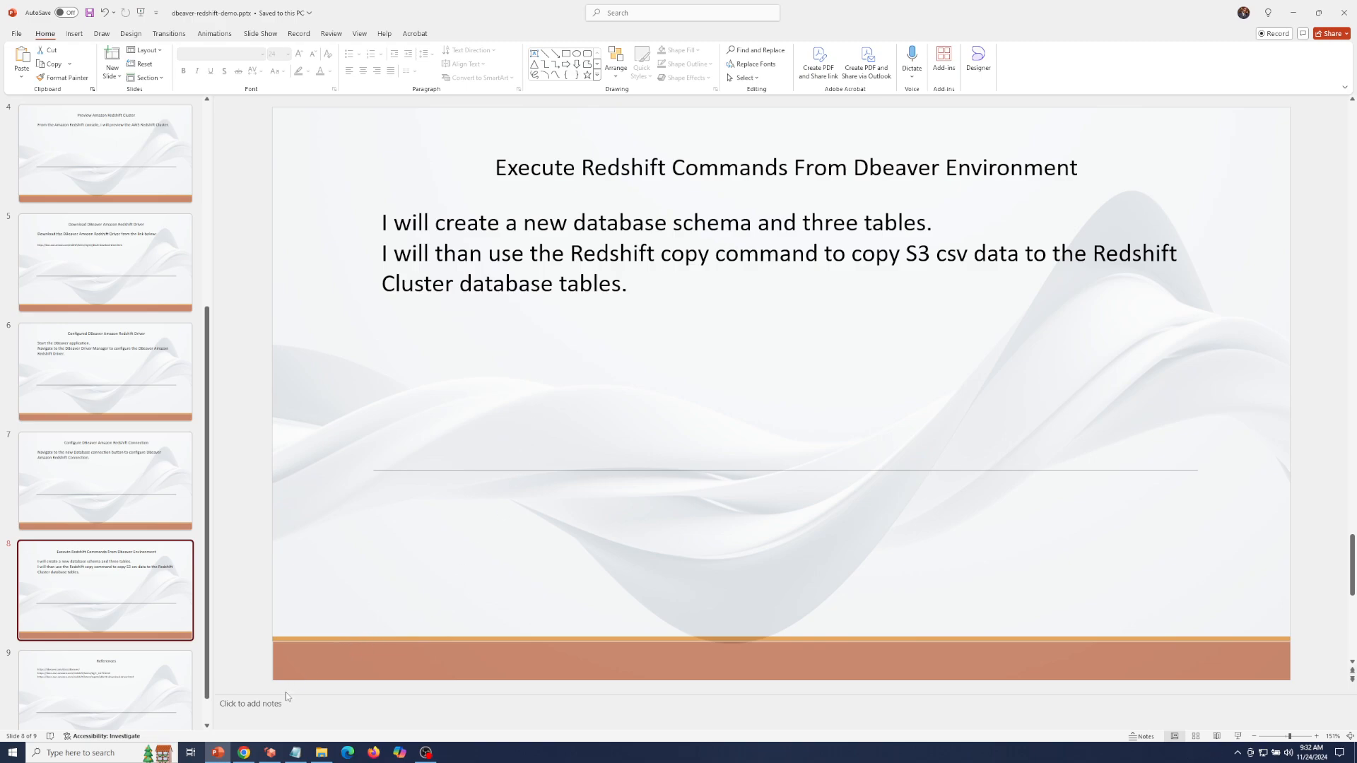
{"action": "left_click", "coordinate": [270, 754]}
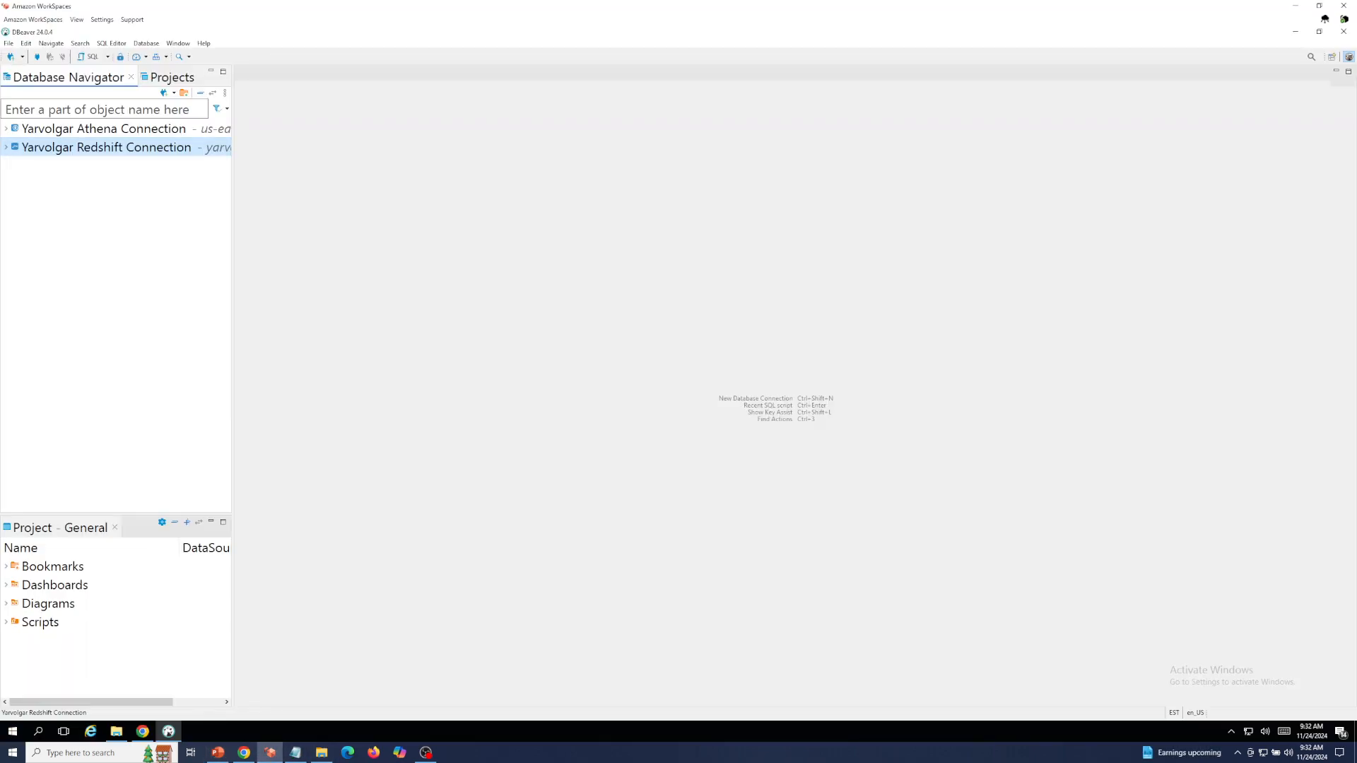
Connect to Yarvolgar Redshift Connection and expand the yarvolgar-warehouse database down to its list of schemas.
{"action": "left_click", "coordinate": [6, 148]}
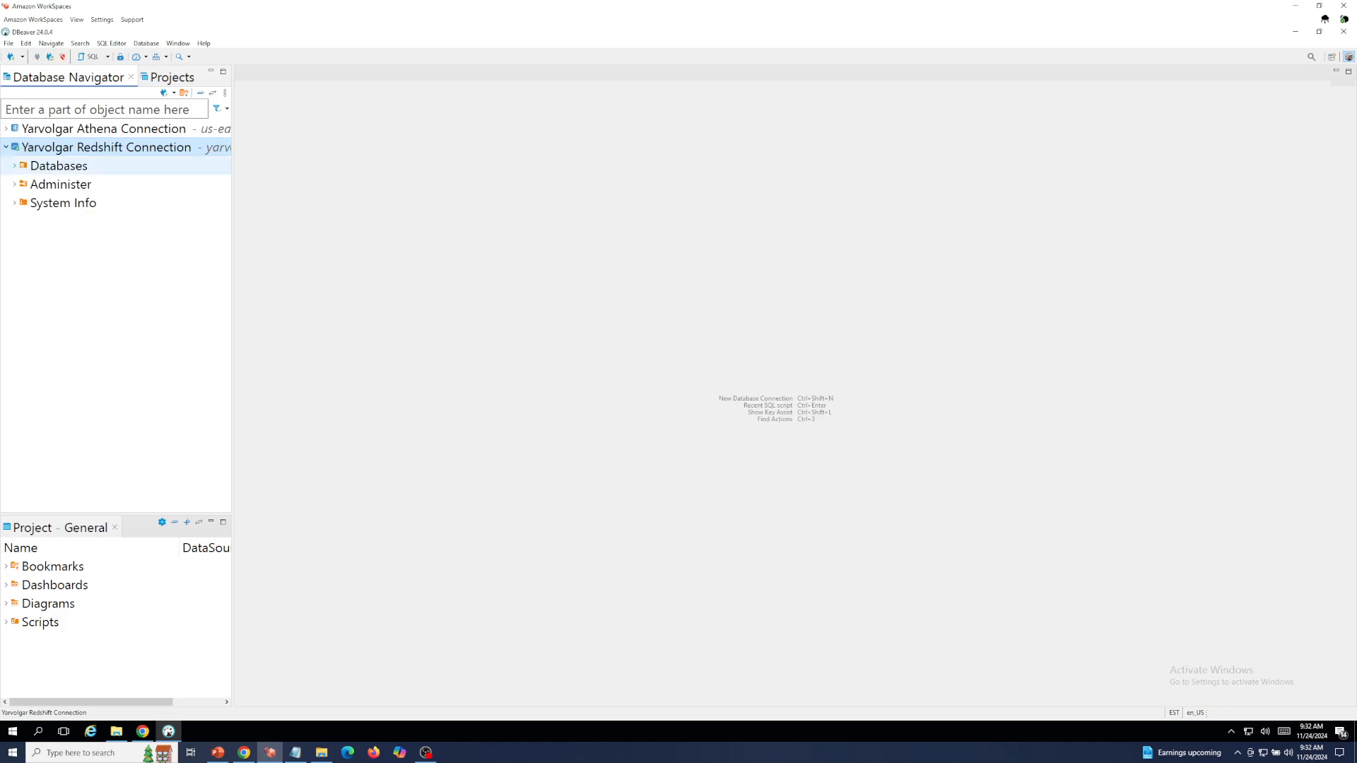
{"action": "left_click", "coordinate": [14, 166]}
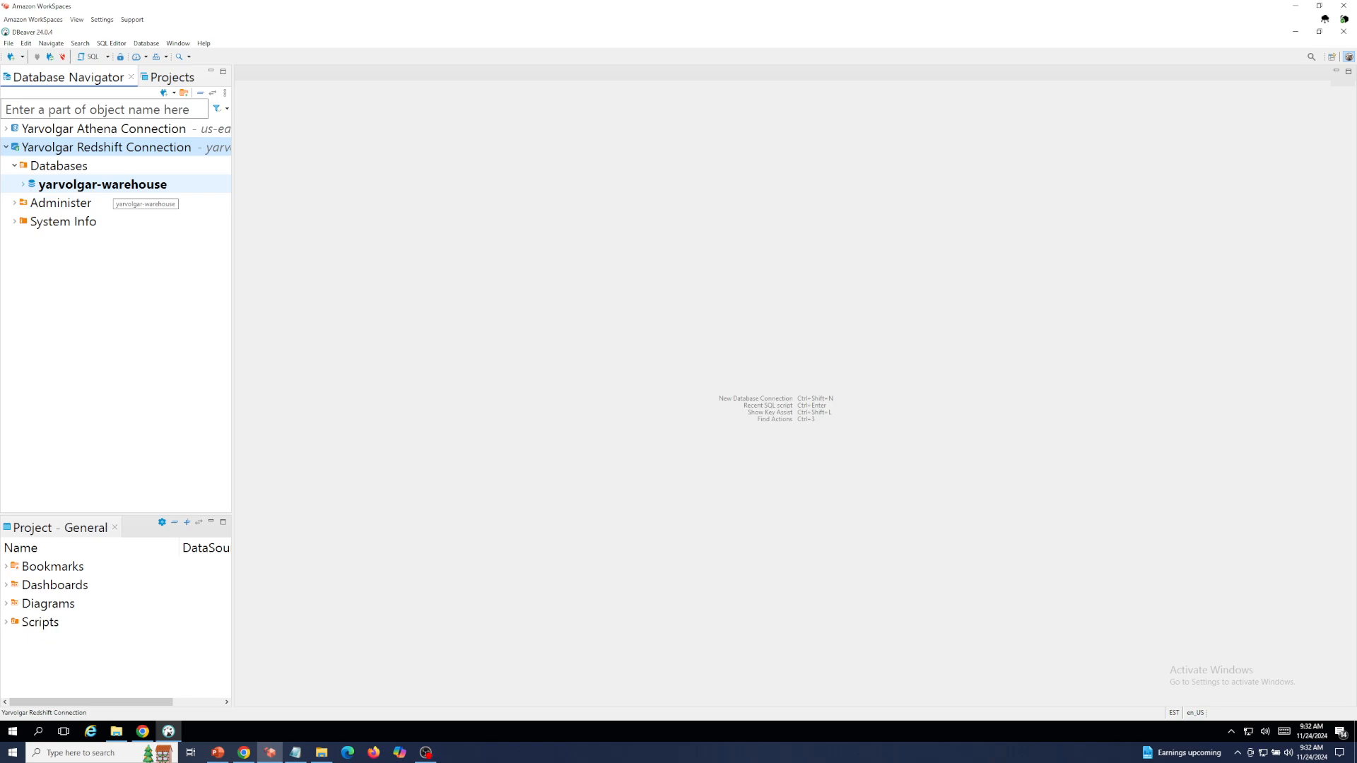
{"action": "left_click", "coordinate": [23, 185]}
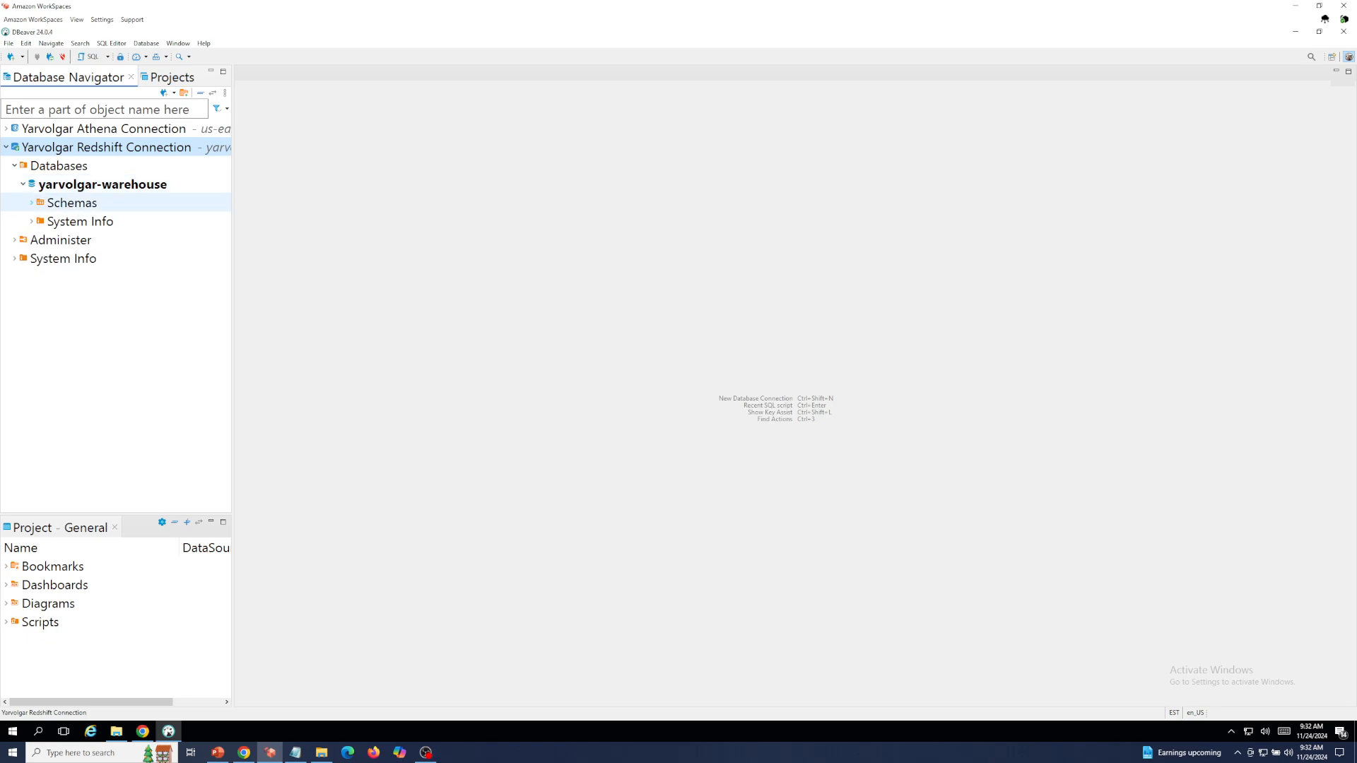
{"action": "left_click", "coordinate": [32, 203]}
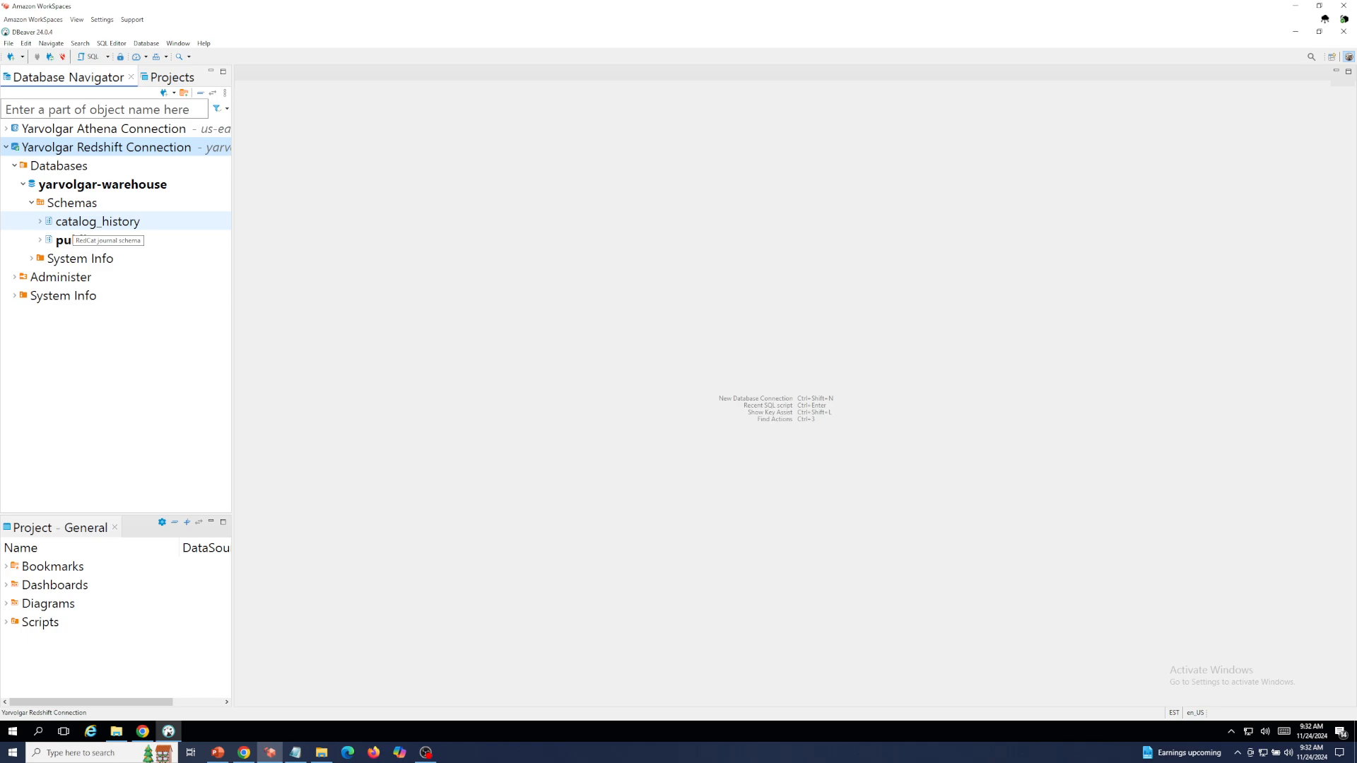
Open a new SQL script and paste in the CREATE SCHEMA IF NOT EXISTS players statement from demo-notes.txt in Notepad.
{"action": "left_click", "coordinate": [86, 57]}
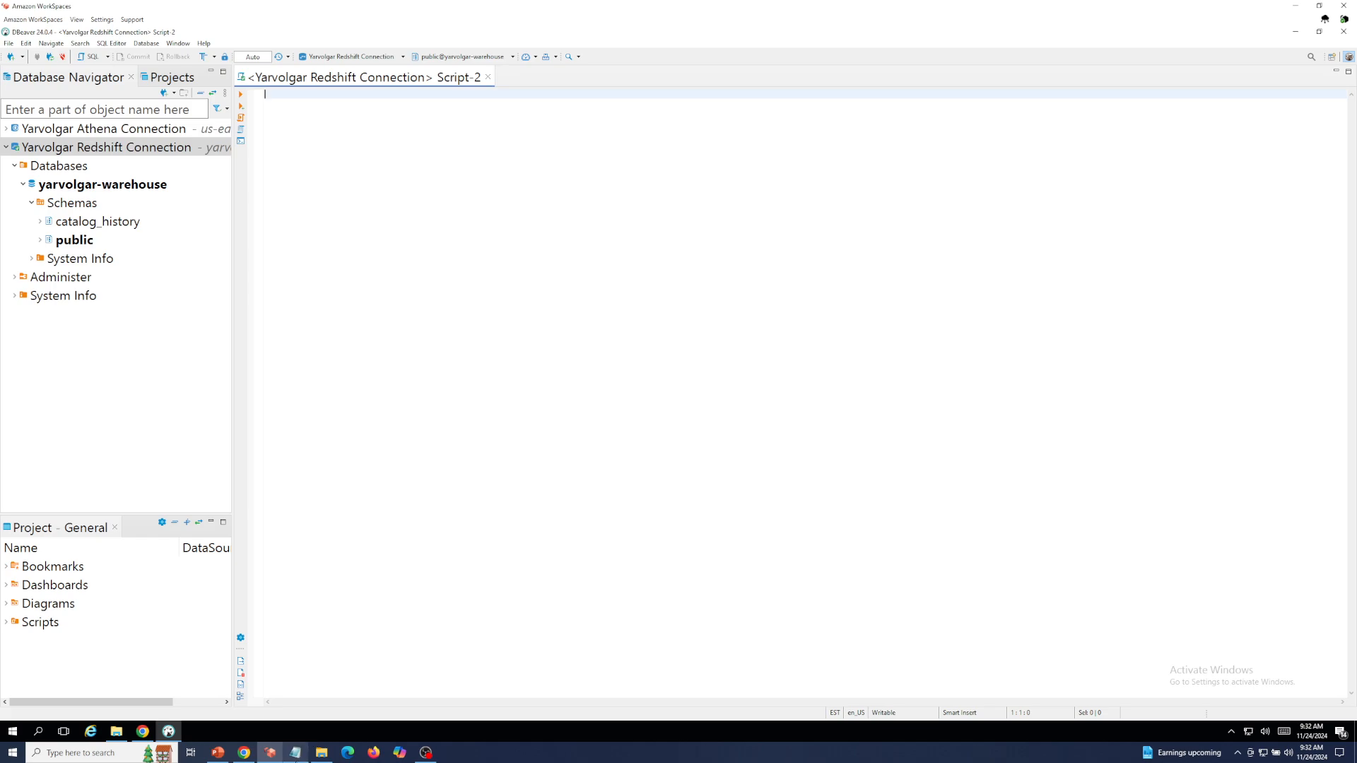
{"action": "left_click", "coordinate": [296, 752]}
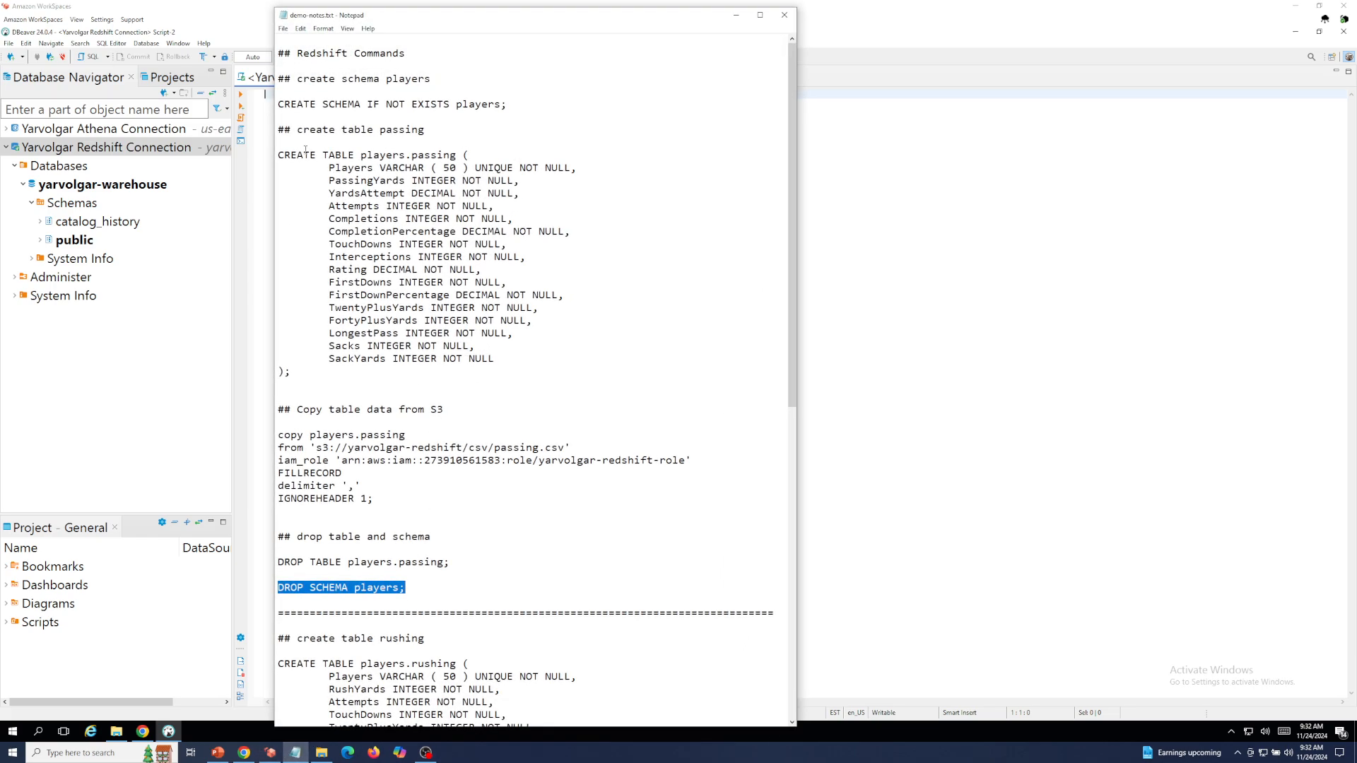
{"action": "left_click_drag", "start_coordinate": [281, 105], "coordinate": [506, 106]}
{"action": "right_click", "coordinate": [354, 105]}
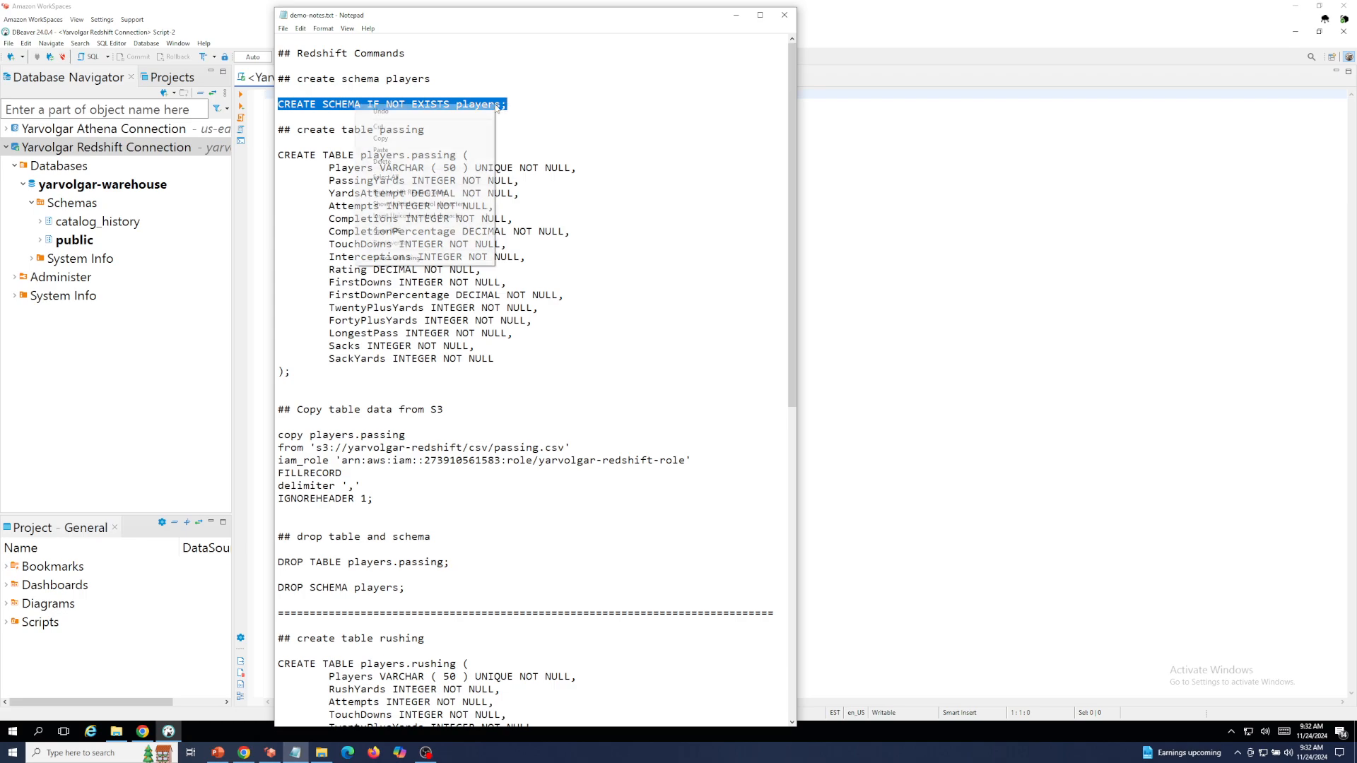
{"action": "left_click", "coordinate": [381, 139]}
{"action": "left_click", "coordinate": [735, 15]}
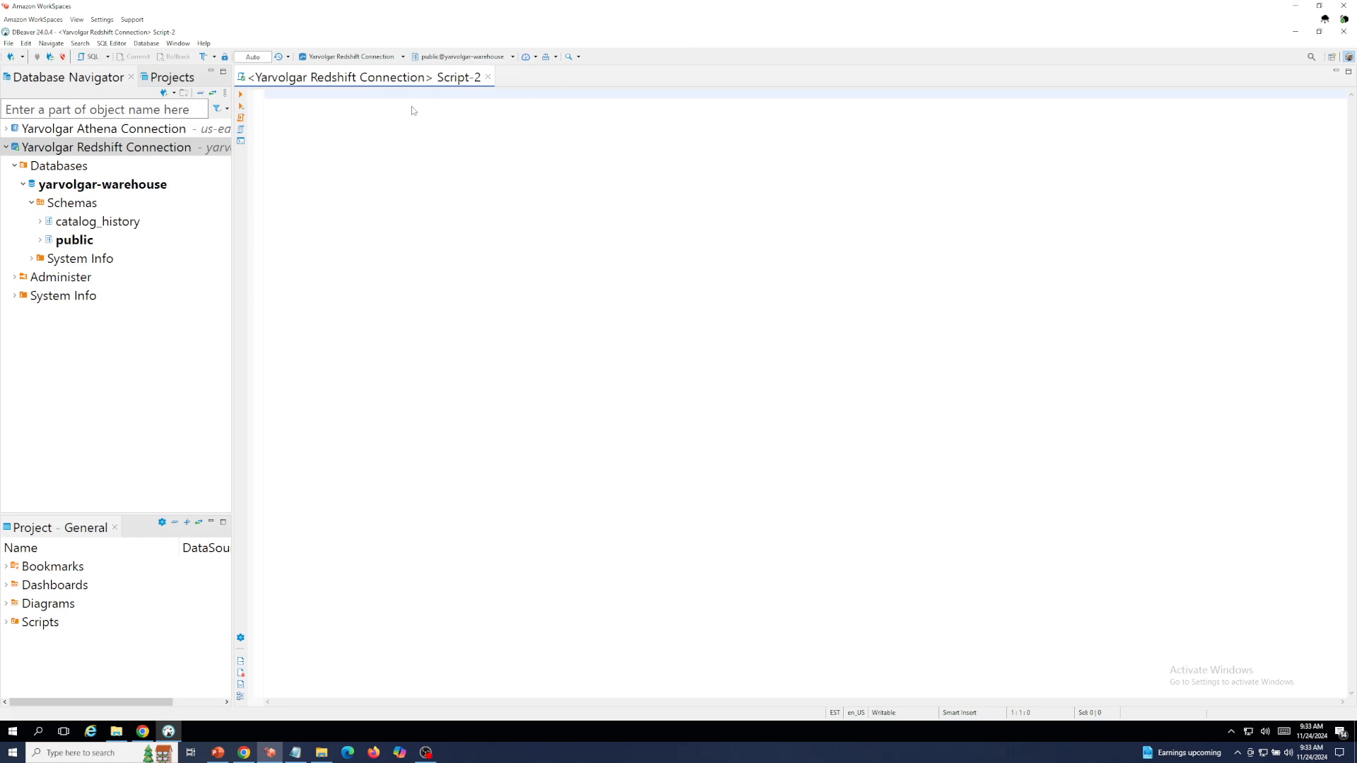
{"action": "right_click", "coordinate": [275, 94]}
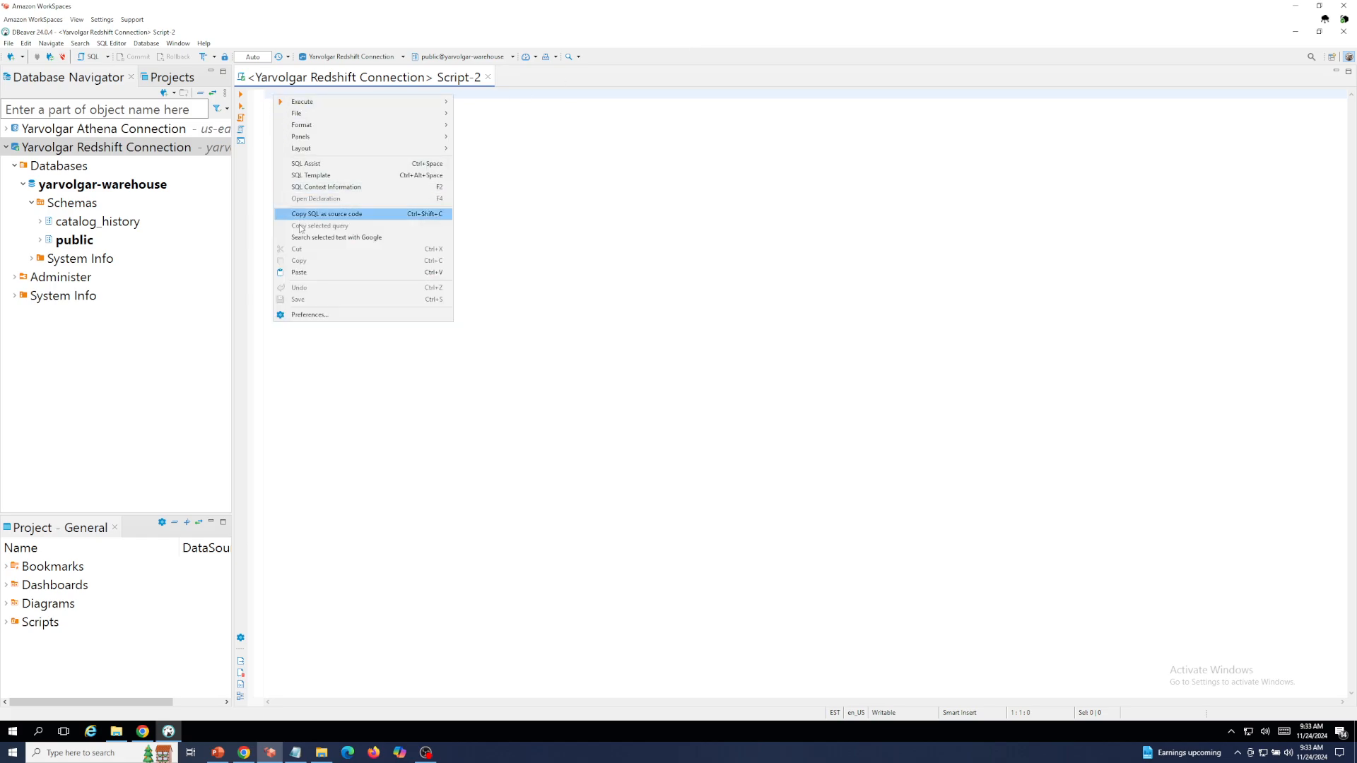
{"action": "left_click", "coordinate": [300, 273]}
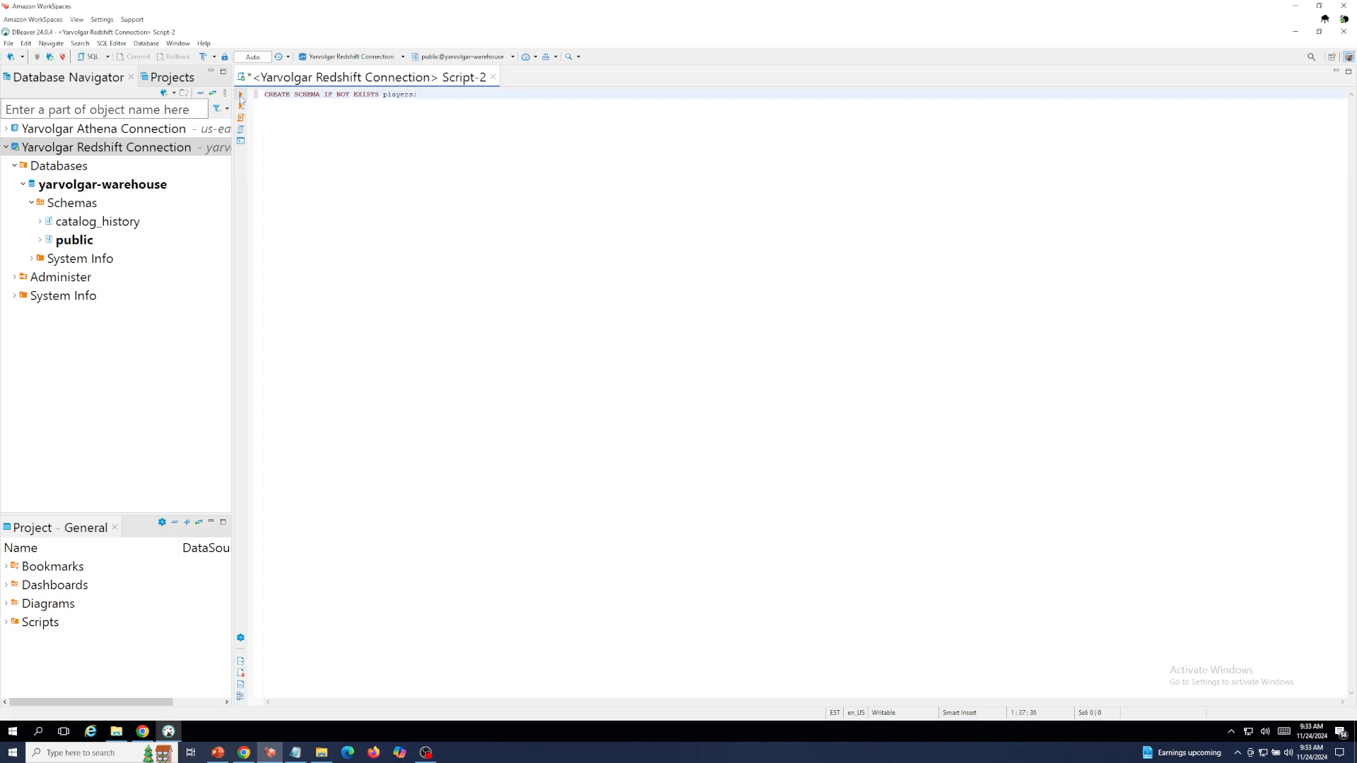
Execute the CREATE SCHEMA statement and refresh the yarvolgar-warehouse database.
{"action": "left_click", "coordinate": [241, 96]}
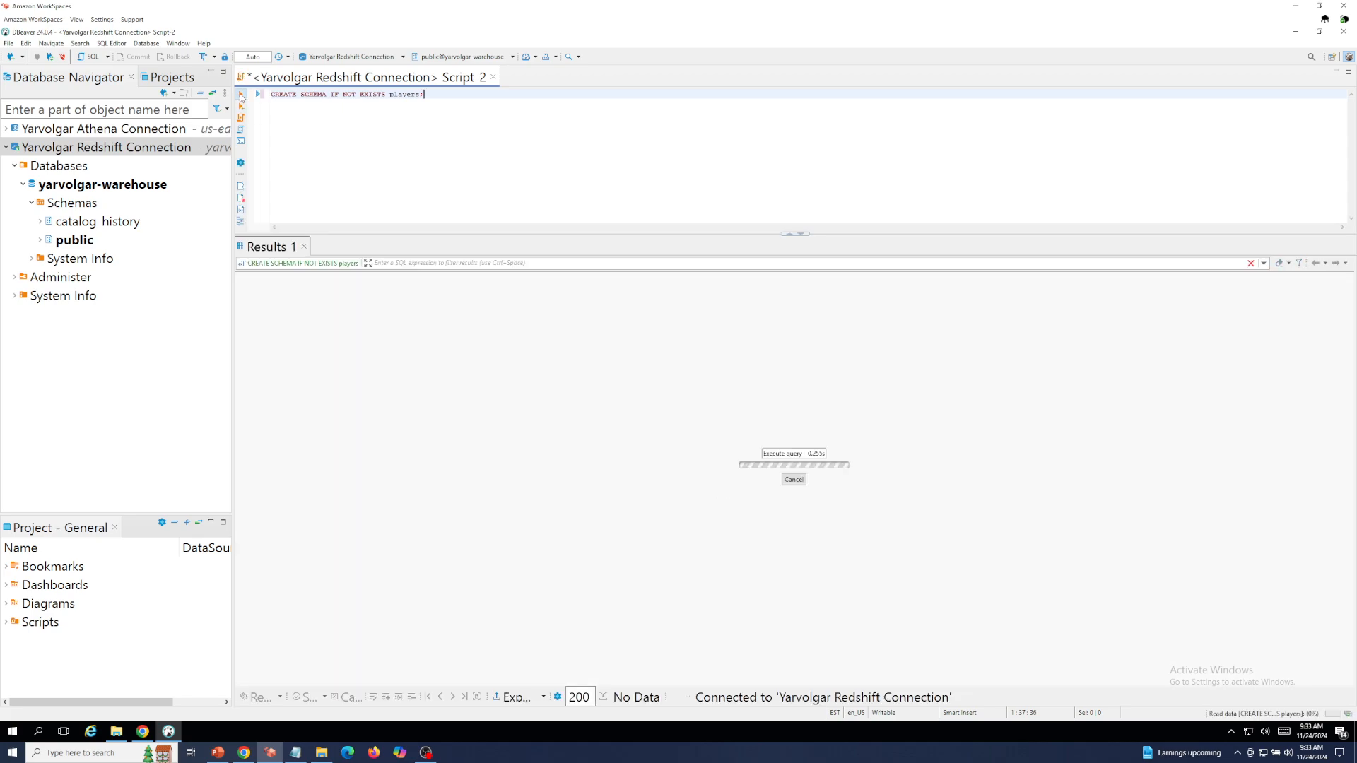
{"action": "left_click", "coordinate": [39, 186]}
{"action": "right_click", "coordinate": [39, 186]}
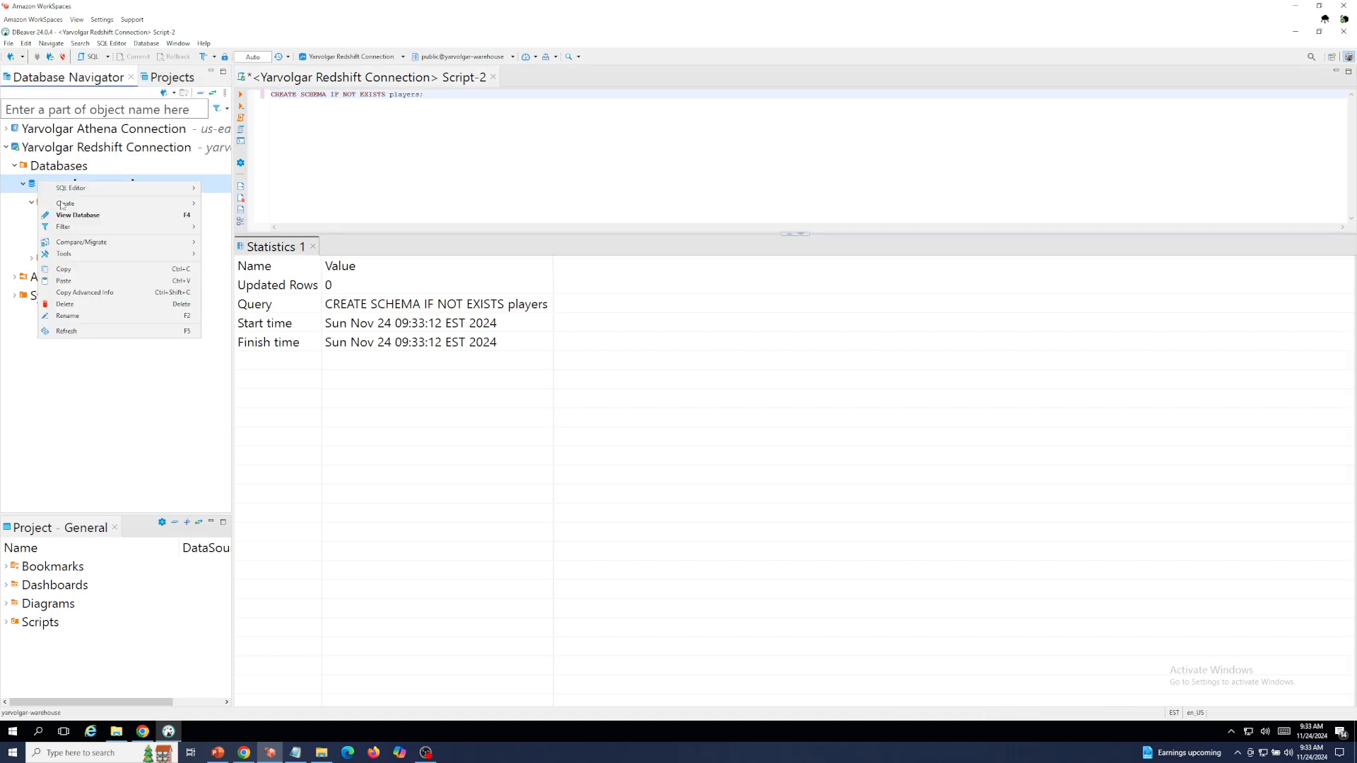
{"action": "left_click", "coordinate": [77, 334]}
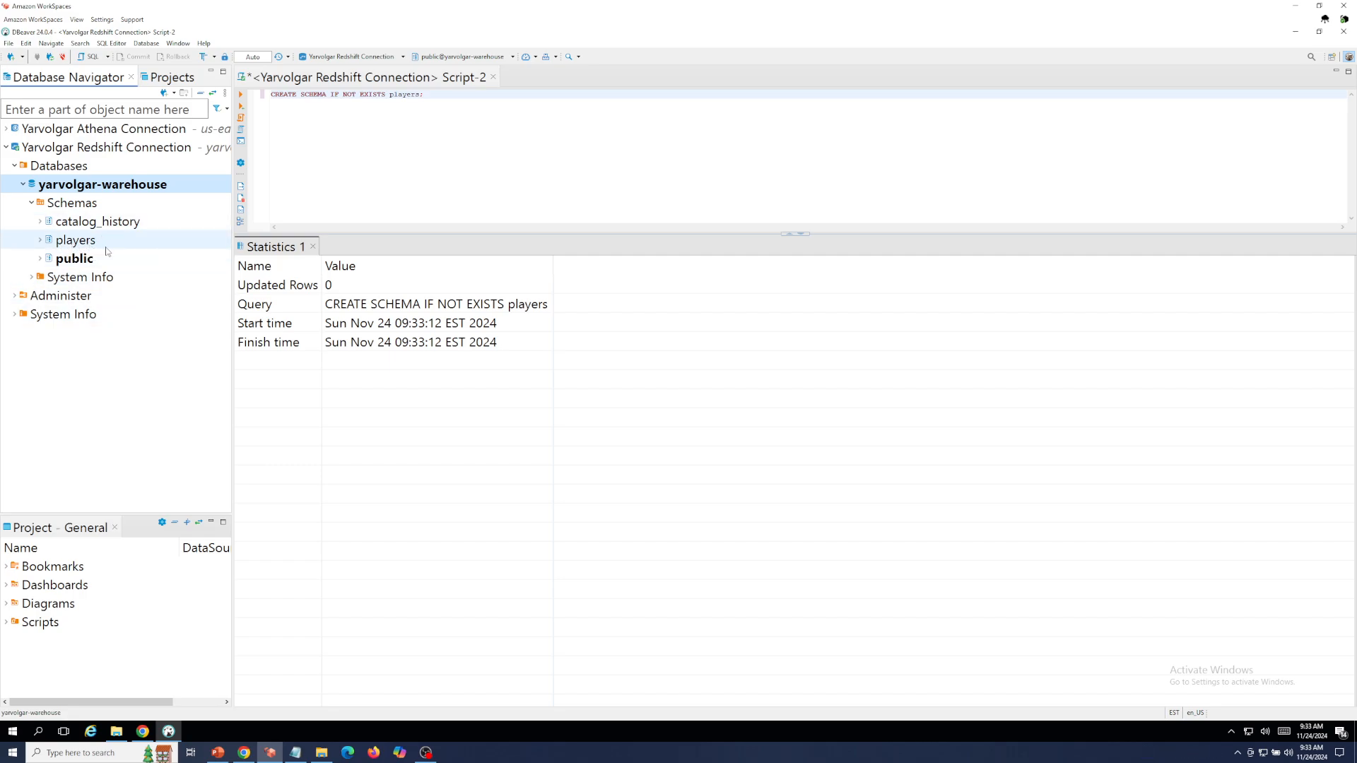
Open another new SQL script and paste in the complete CREATE TABLE players.passing statement from demo-notes.txt in Notepad.
{"action": "left_click", "coordinate": [89, 57]}
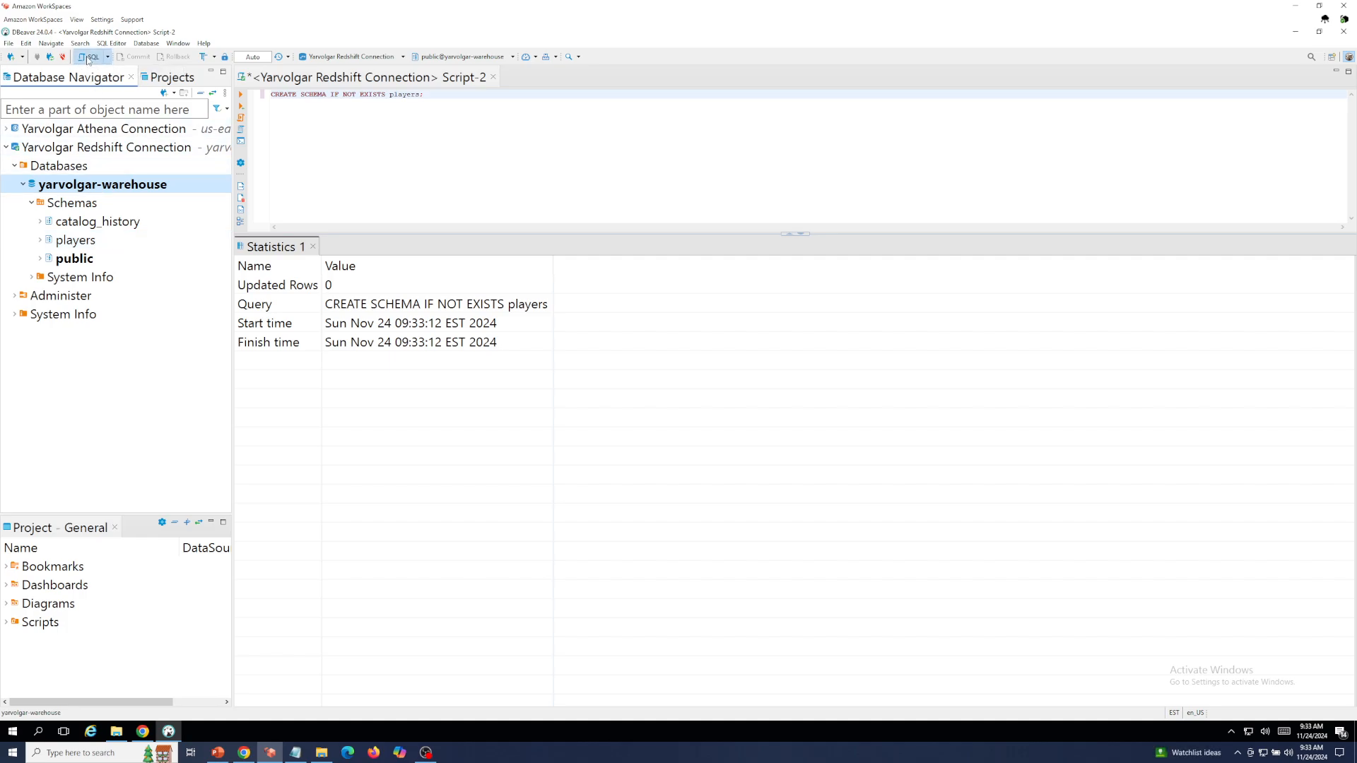
{"action": "left_click", "coordinate": [409, 237]}
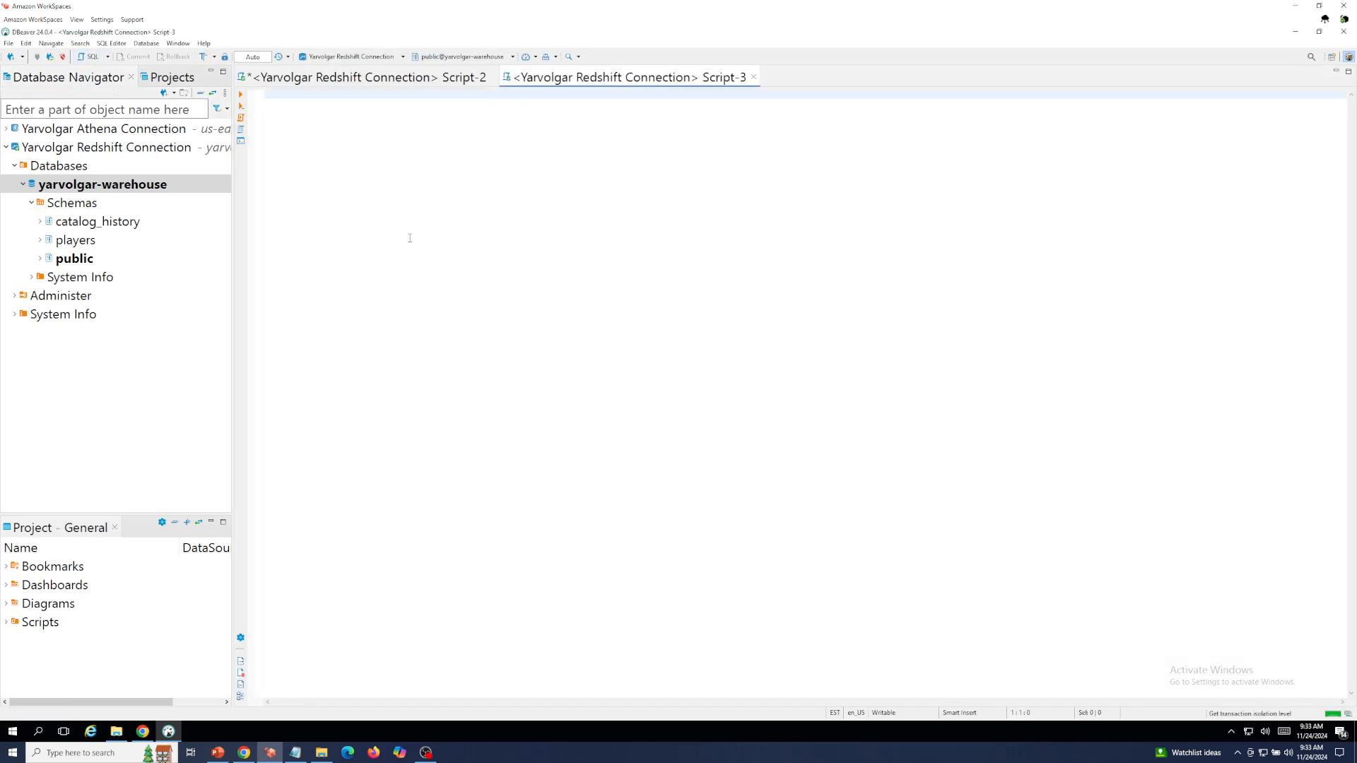
{"action": "left_click", "coordinate": [295, 752]}
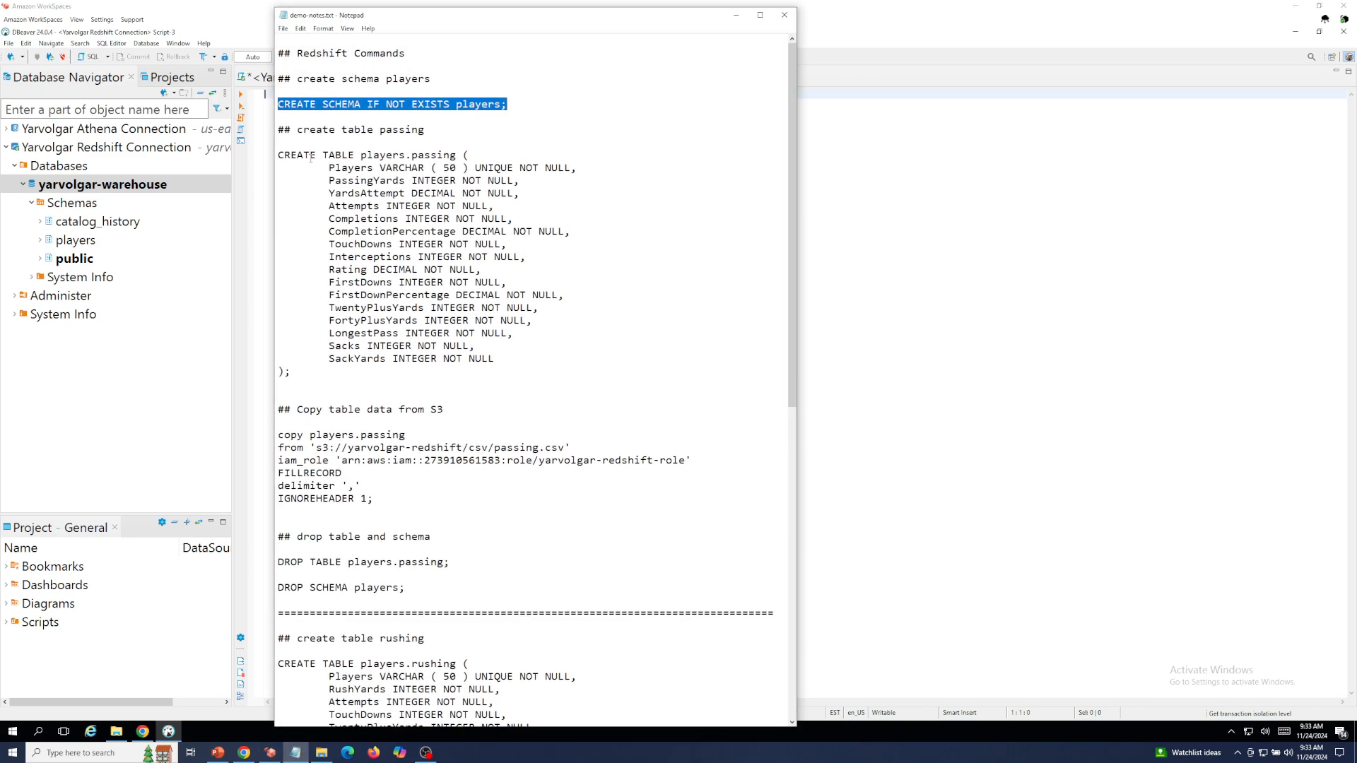
{"action": "left_click_drag", "start_coordinate": [276, 155], "coordinate": [292, 369]}
{"action": "right_click", "coordinate": [362, 270]}
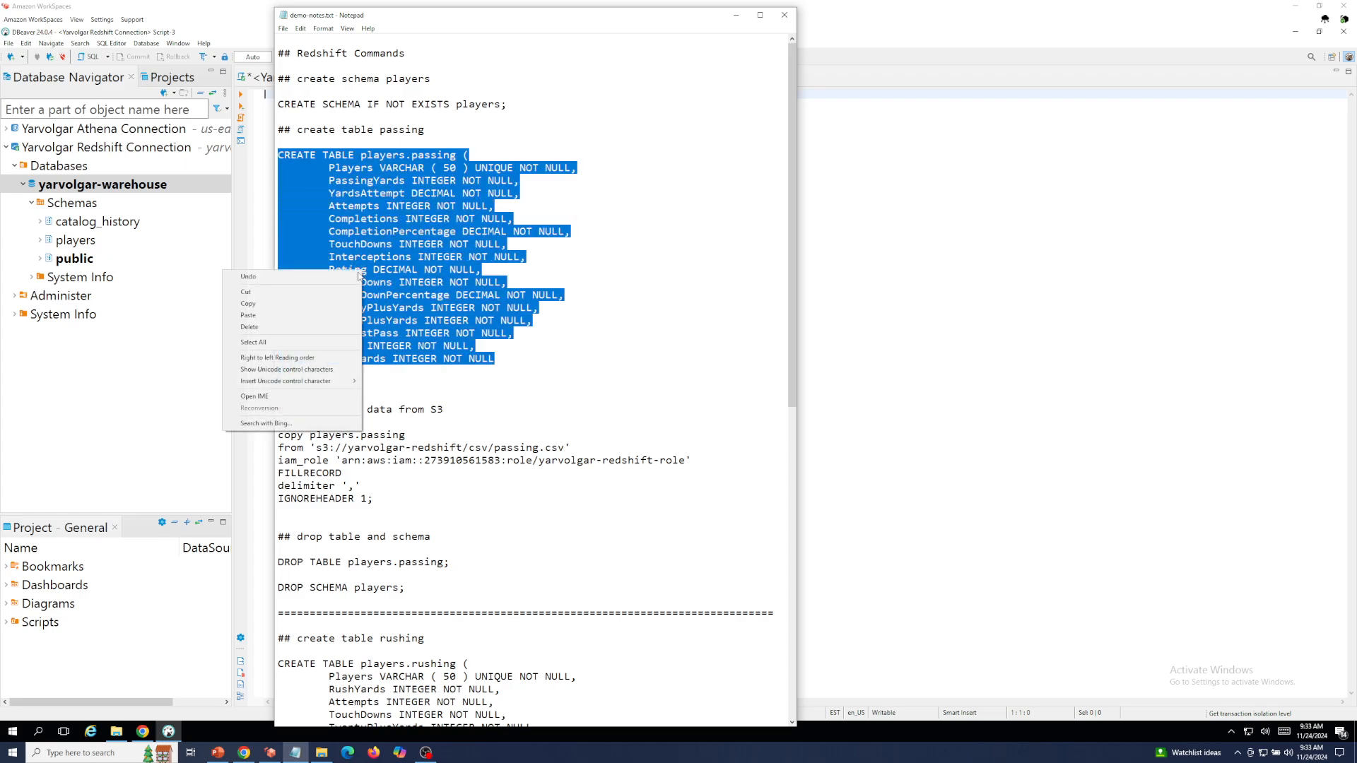
{"action": "left_click", "coordinate": [280, 309]}
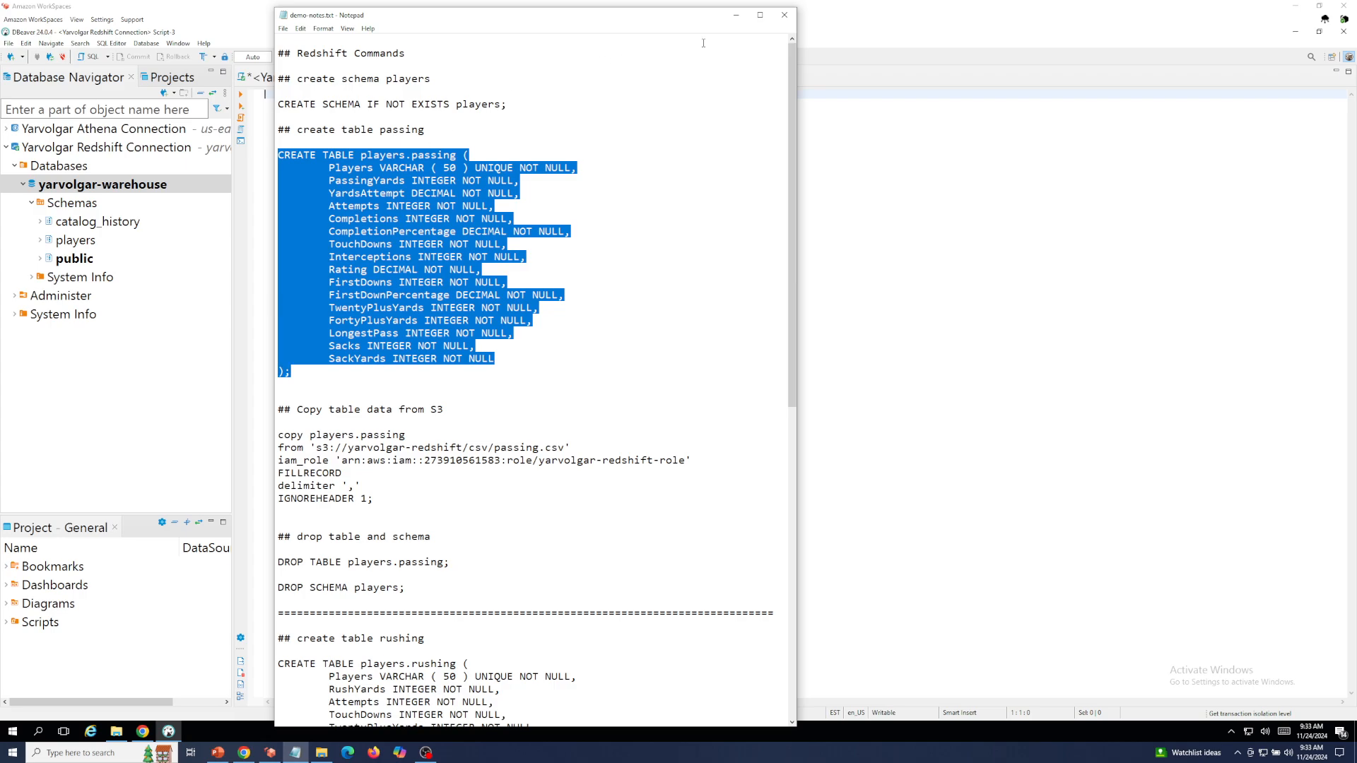
{"action": "left_click", "coordinate": [736, 15]}
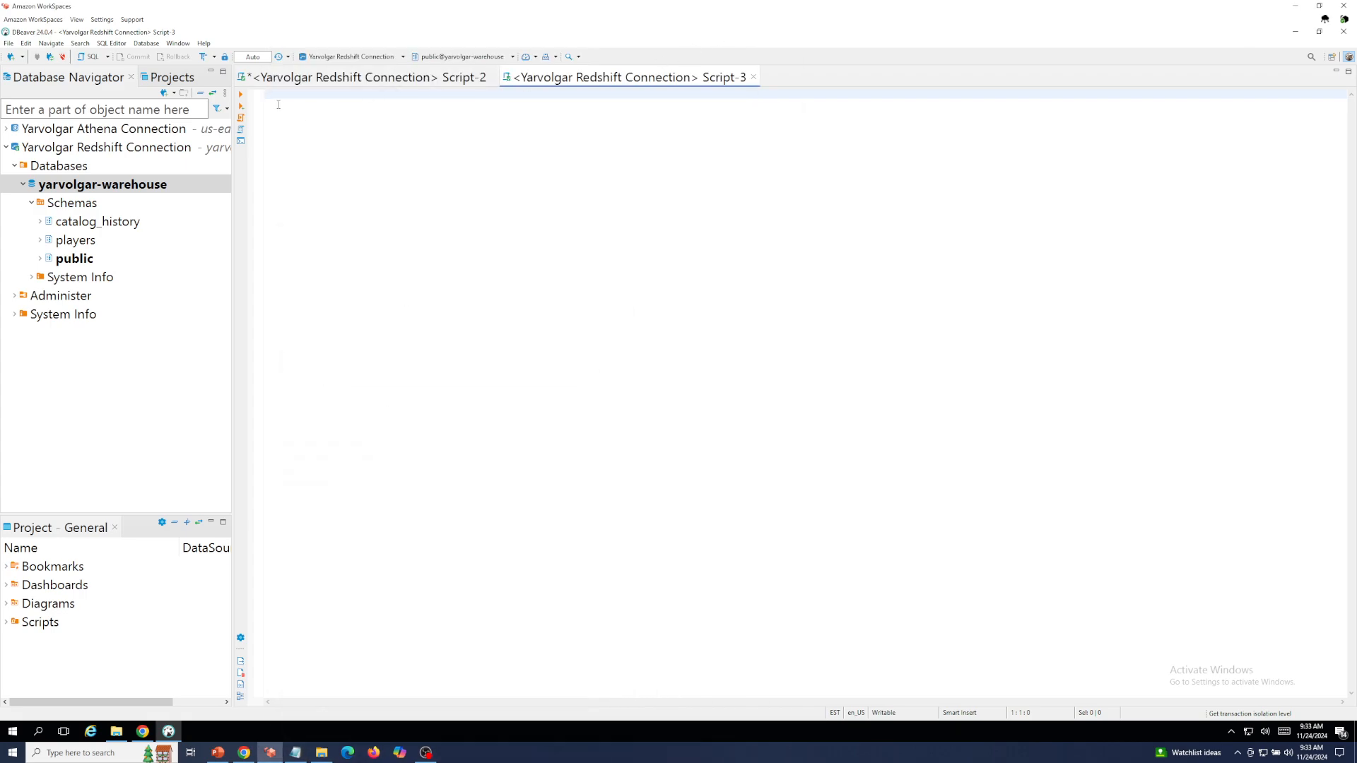
{"action": "right_click", "coordinate": [274, 95]}
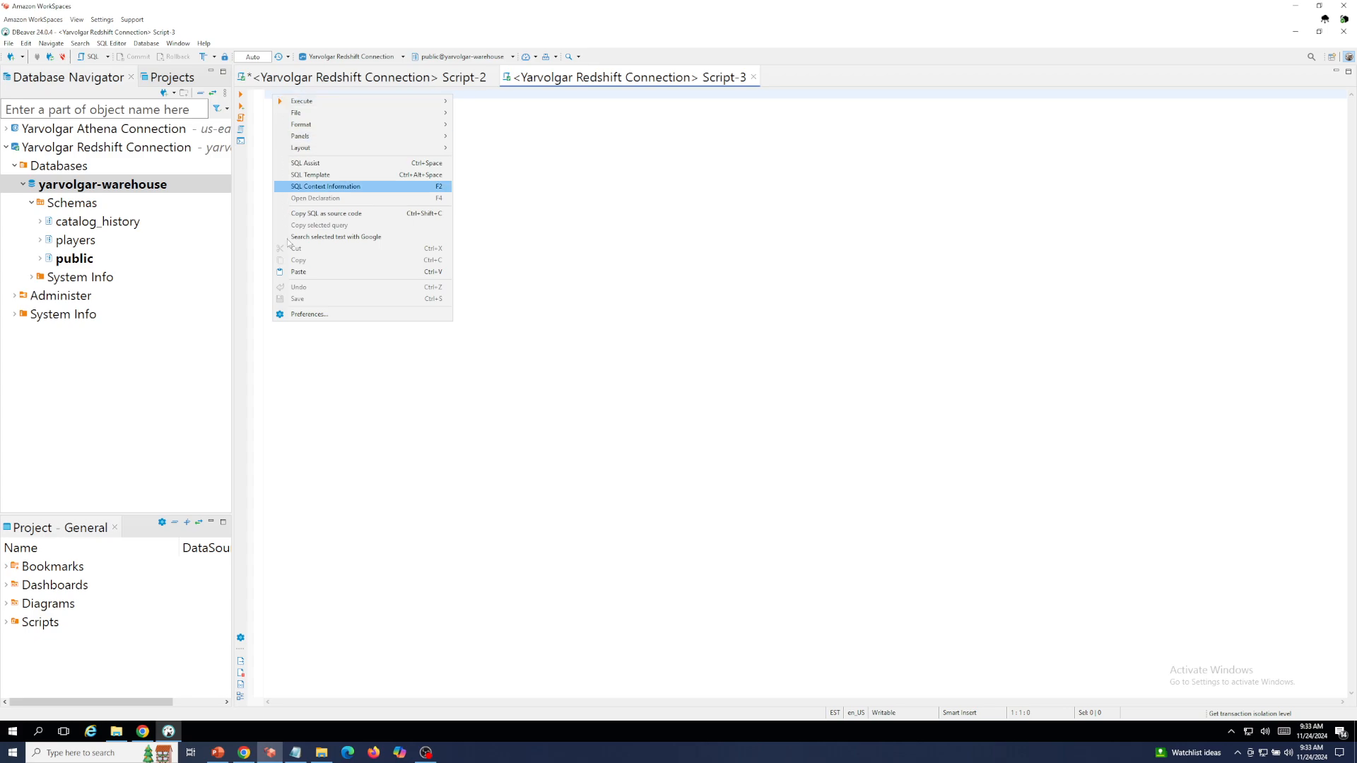
{"action": "left_click", "coordinate": [303, 272]}
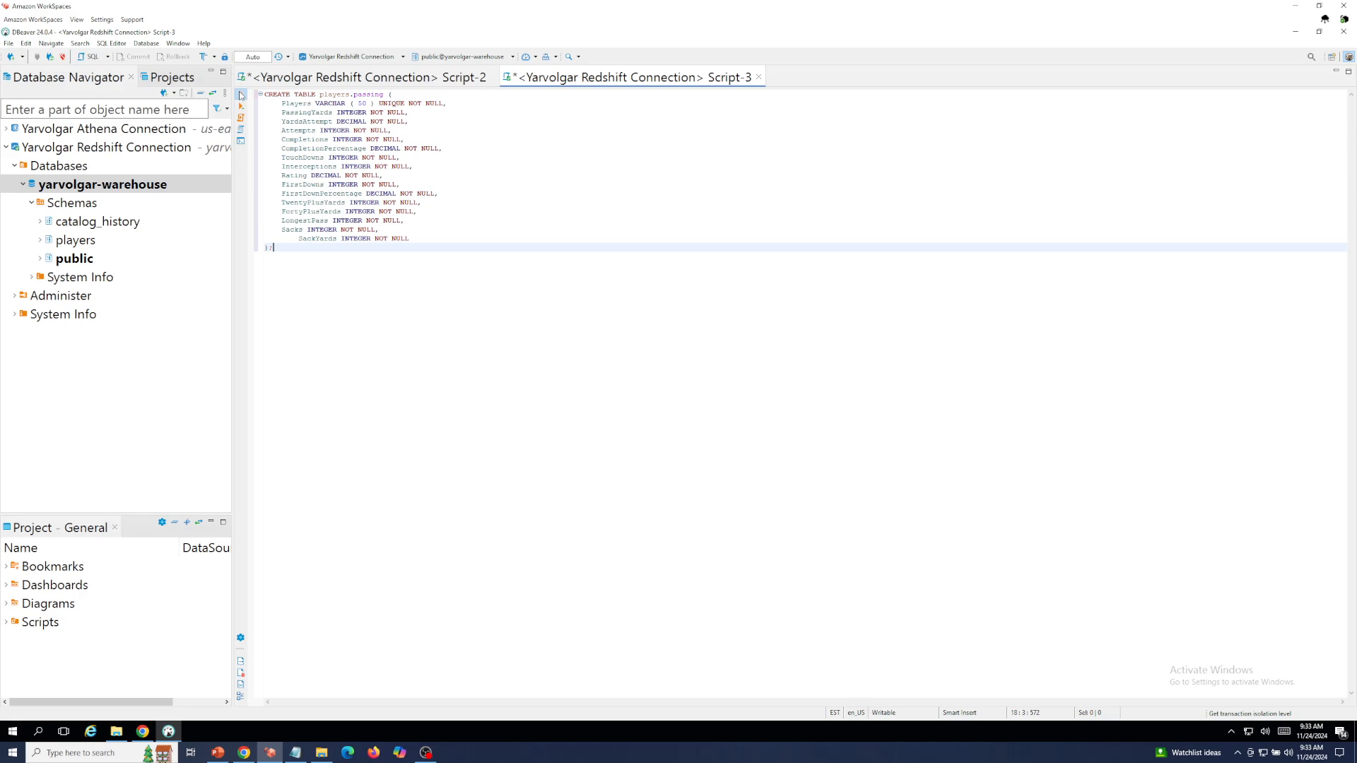
Execute the CREATE TABLE script and refresh yarvolgar-warehouse to list the tables of the players schema.
{"action": "left_click", "coordinate": [241, 95]}
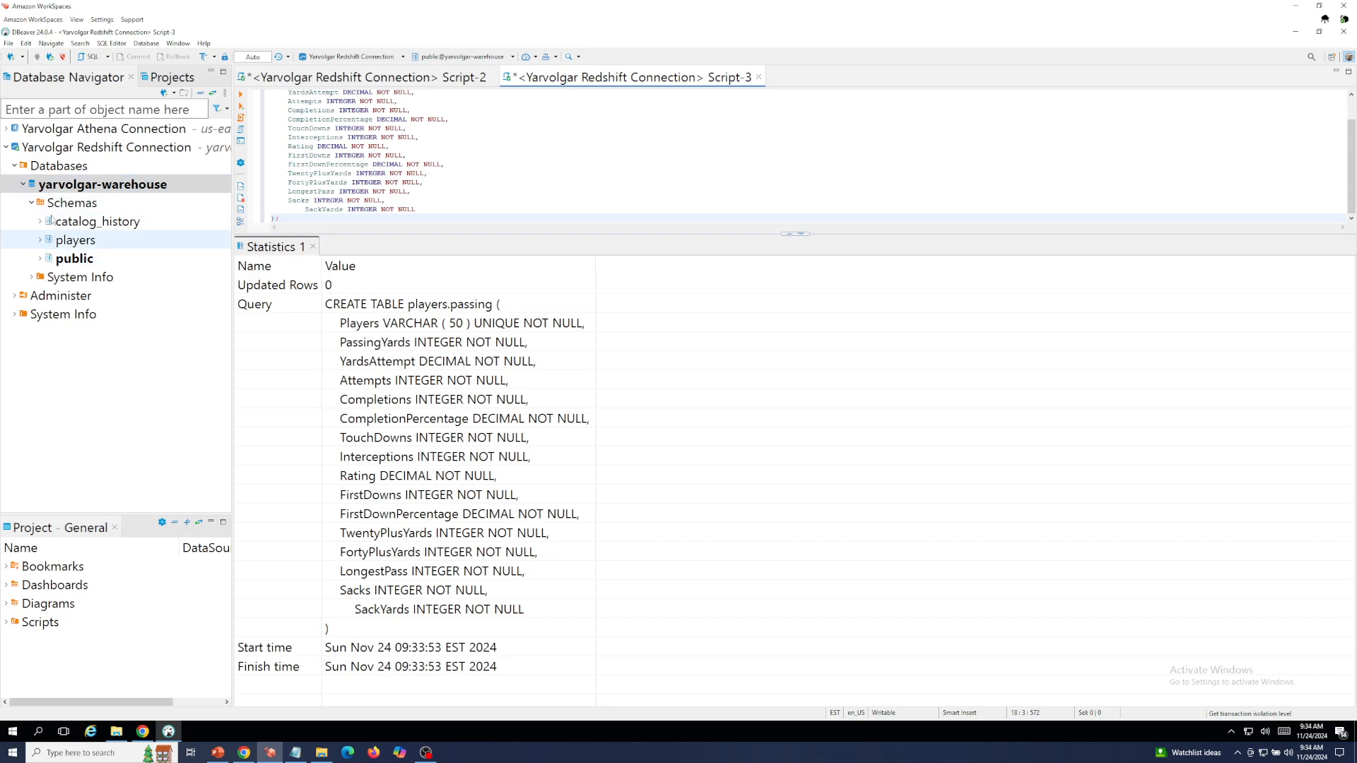
{"action": "right_click", "coordinate": [62, 191]}
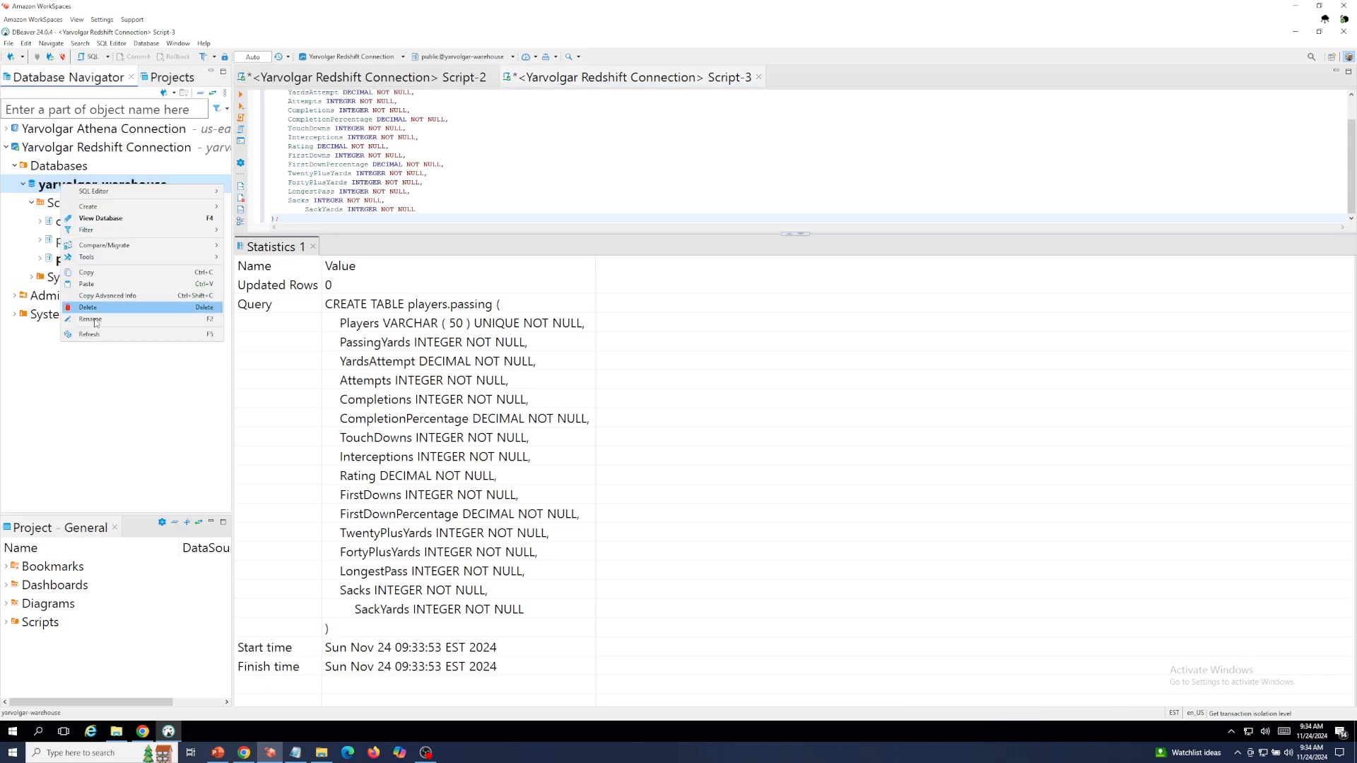
{"action": "left_click", "coordinate": [100, 334]}
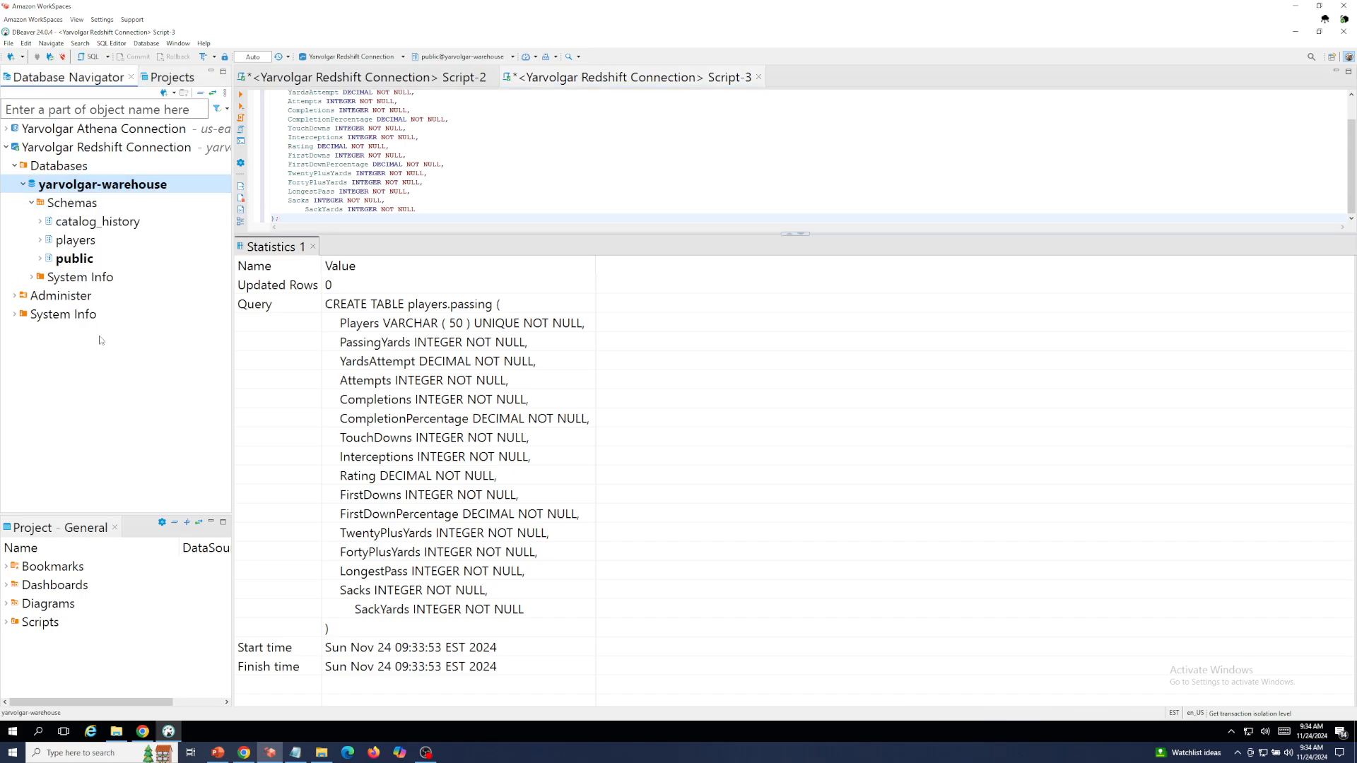
{"action": "left_click", "coordinate": [40, 241]}
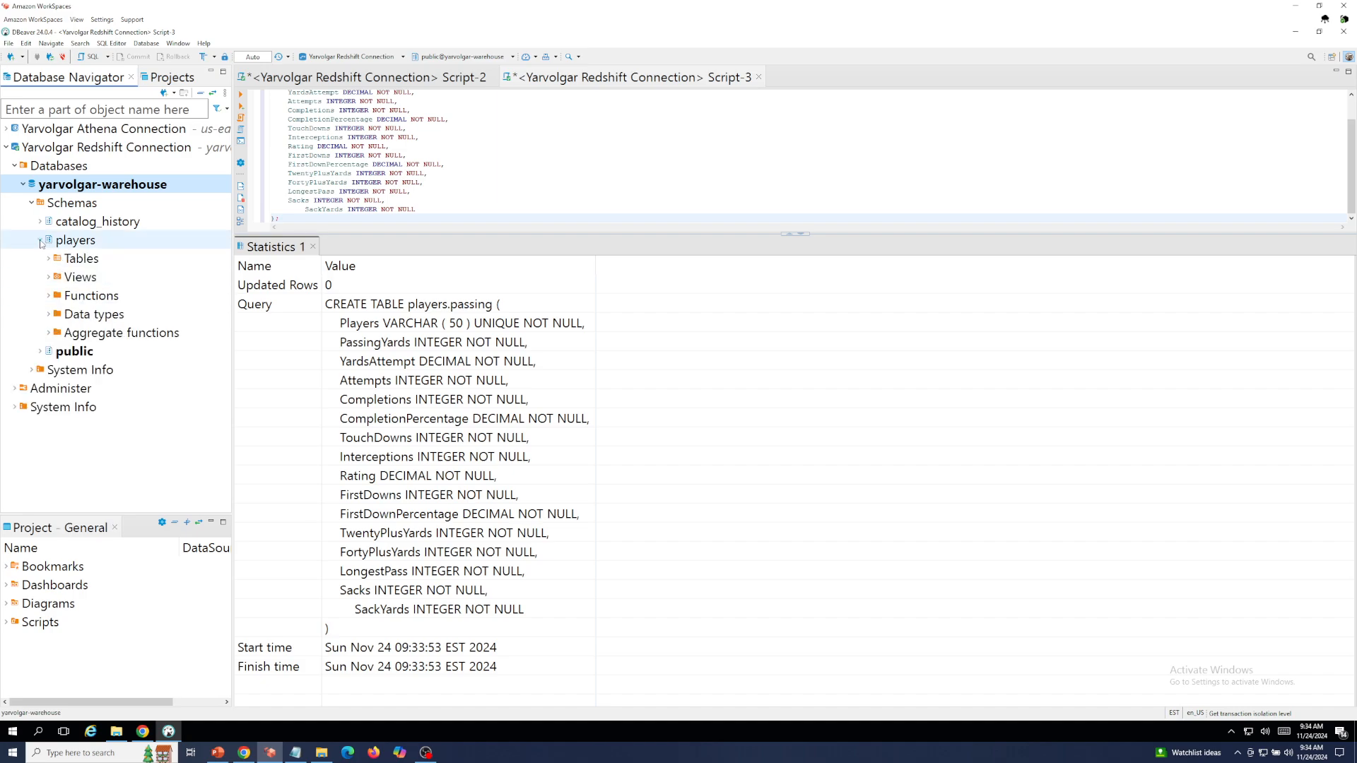
{"action": "left_click", "coordinate": [49, 258]}
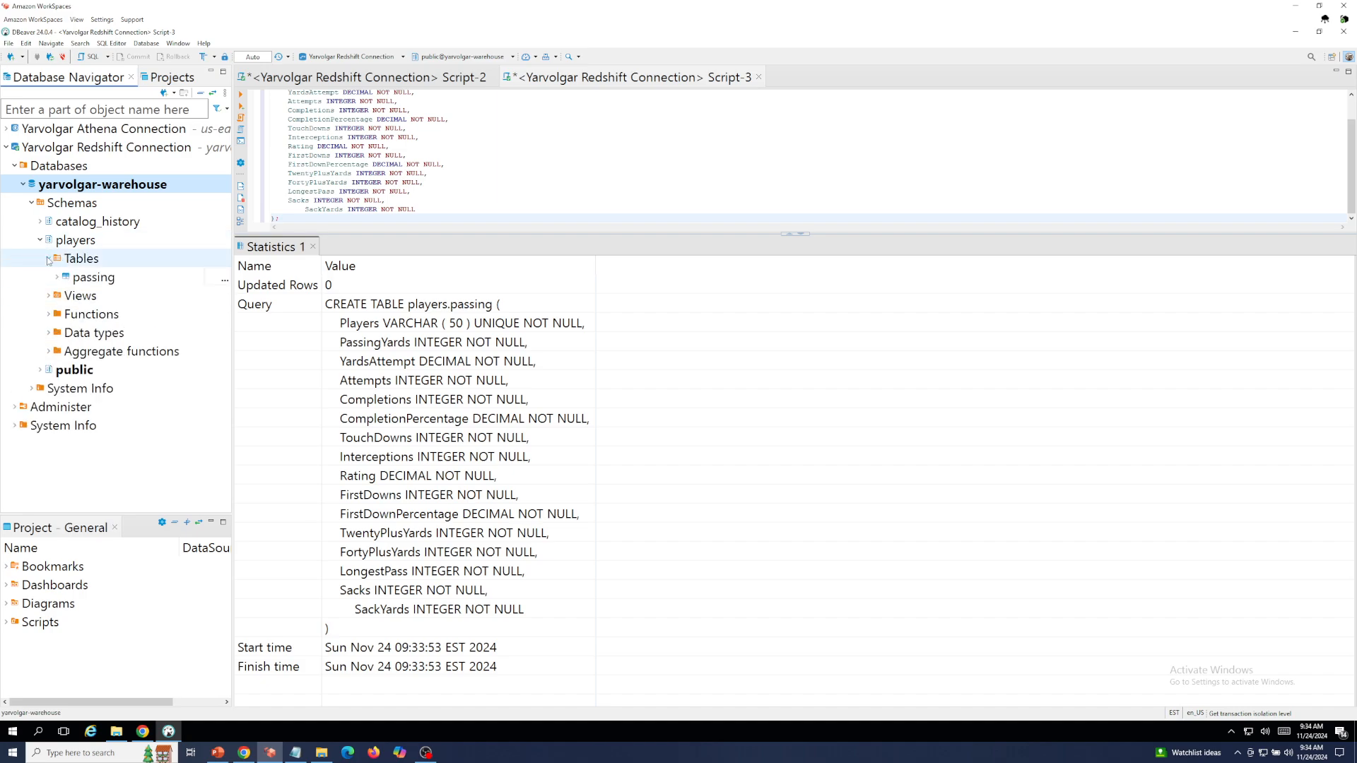
{"action": "left_click", "coordinate": [54, 275]}
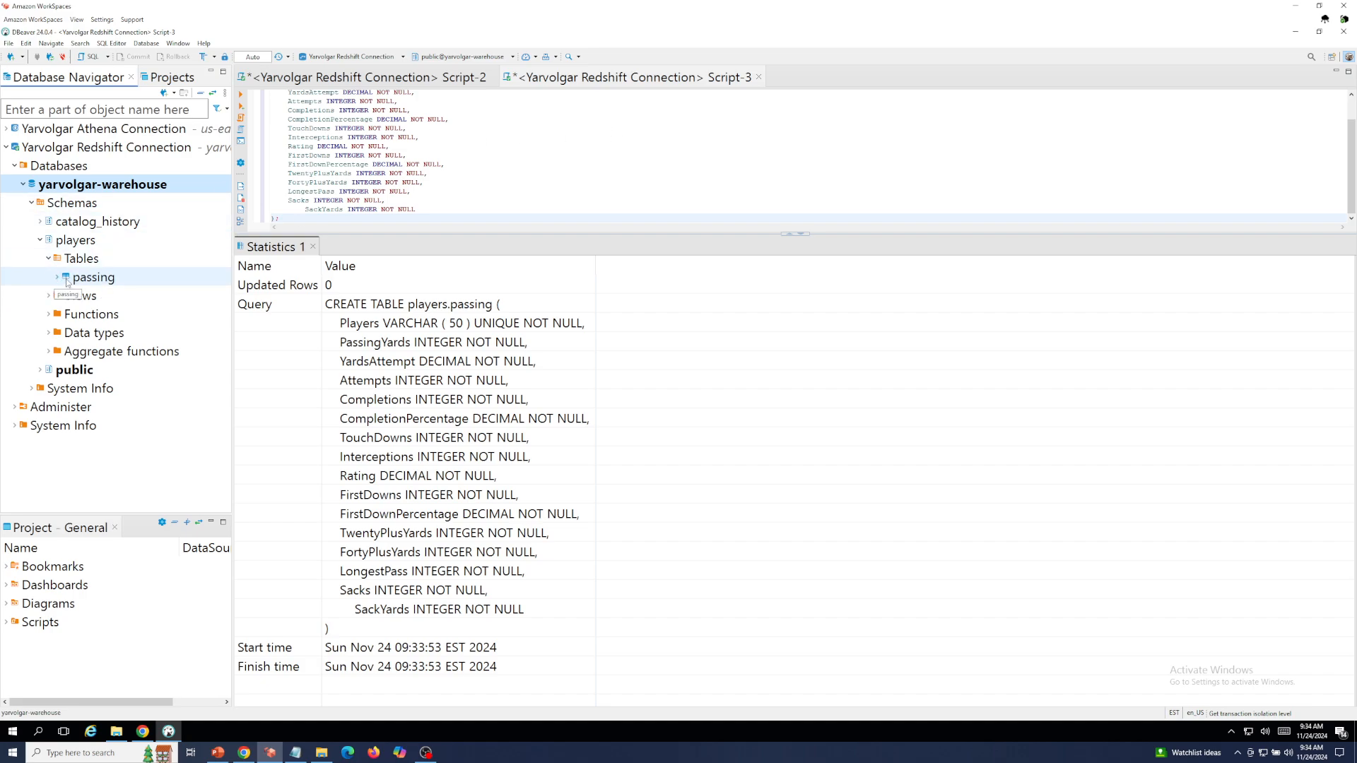
View the data of the passing table and close its tab.
{"action": "right_click", "coordinate": [66, 281]}
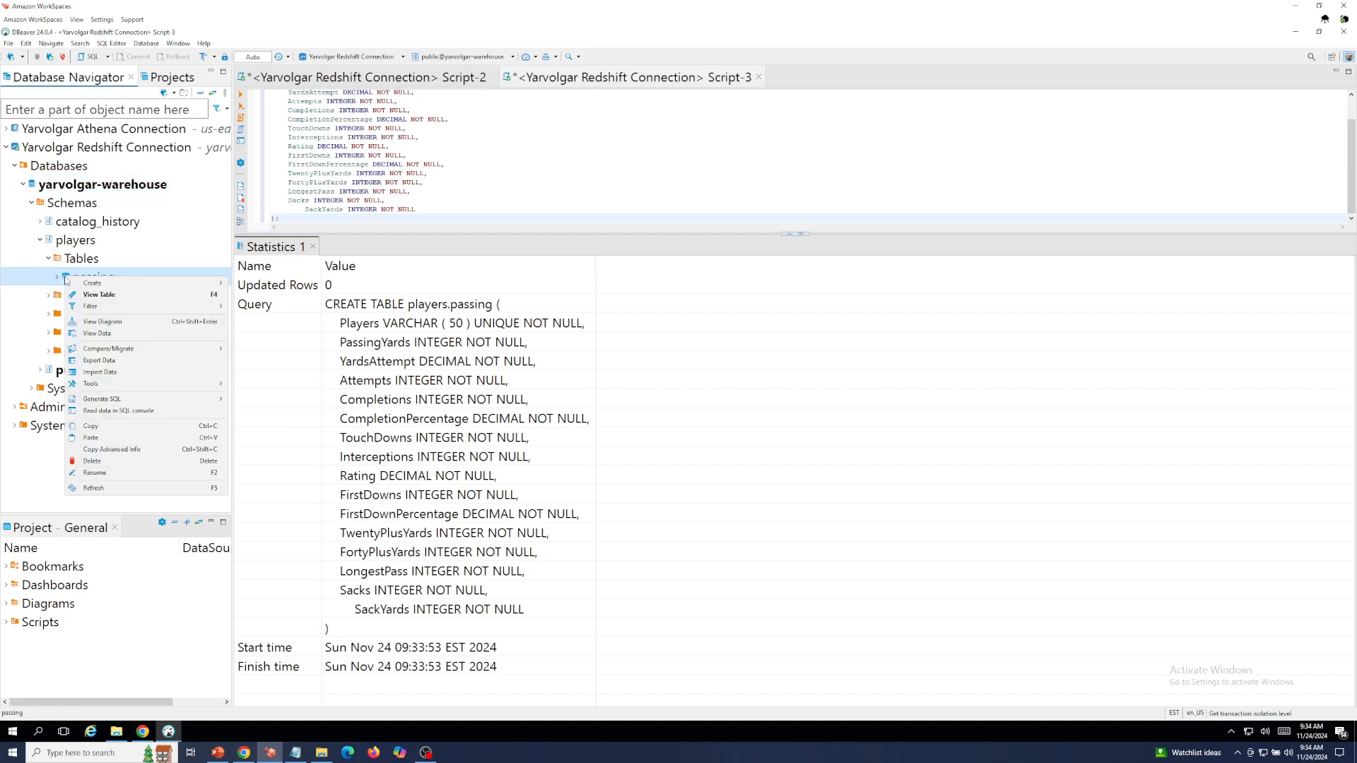
{"action": "left_click", "coordinate": [90, 333]}
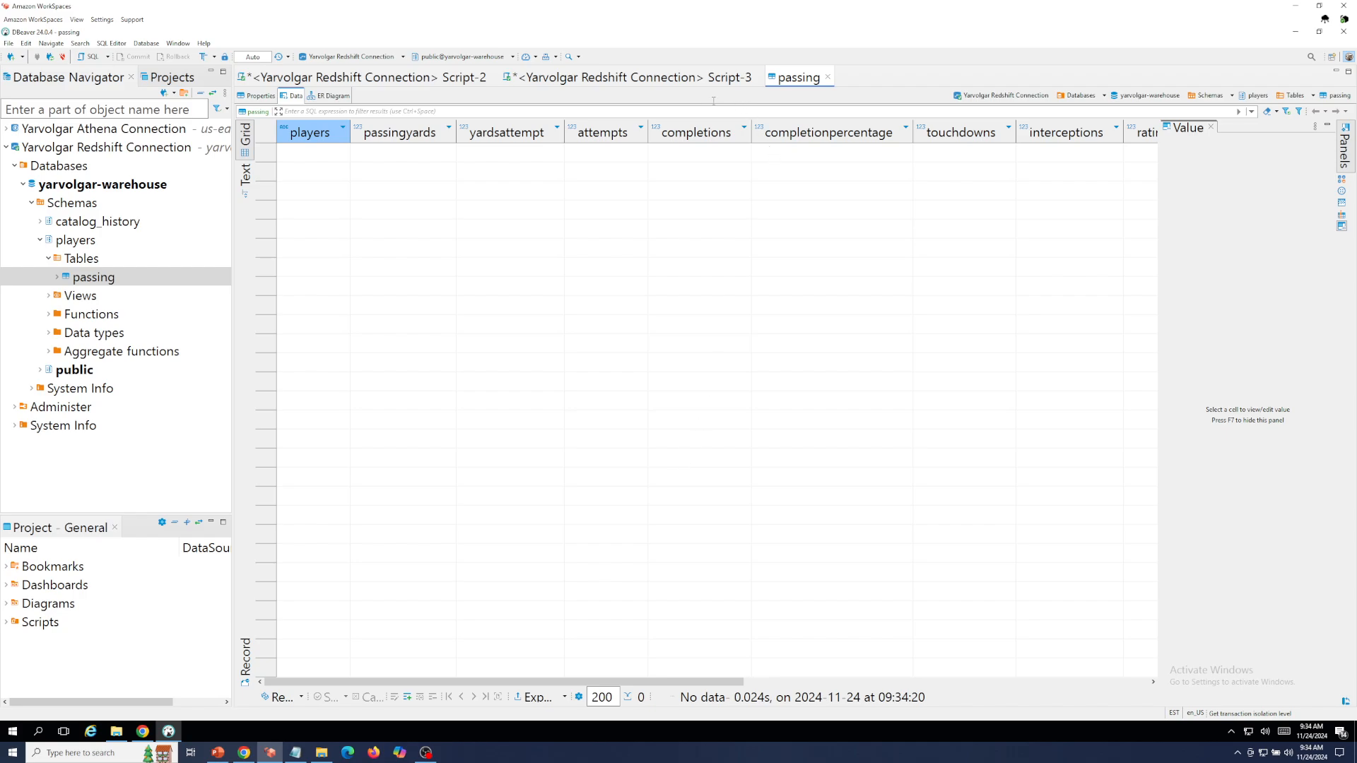
{"action": "left_click", "coordinate": [827, 77]}
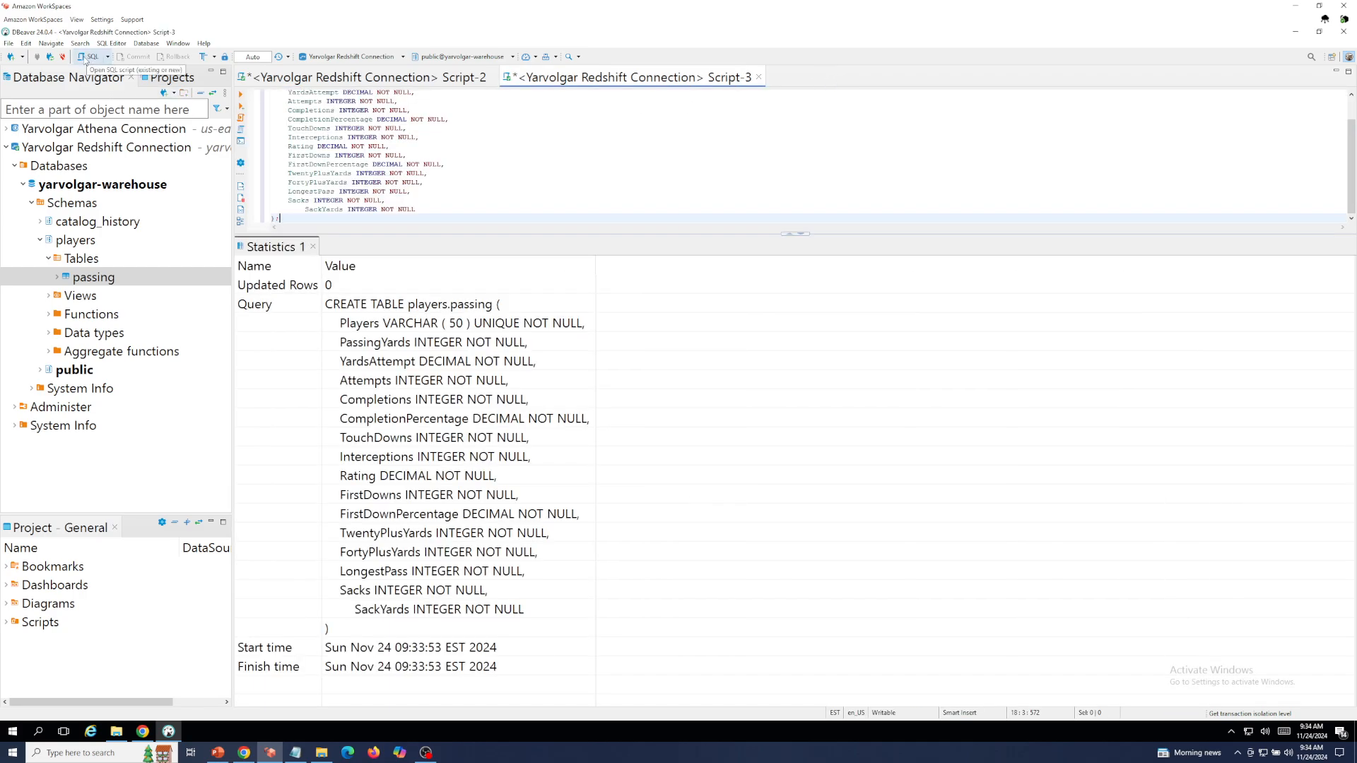
Open a new SQL script and paste in the players.passing copy command for s3://yarvolgar-redshift/csv/passing.csv from demo-notes.txt in Notepad.
{"action": "left_click", "coordinate": [86, 57]}
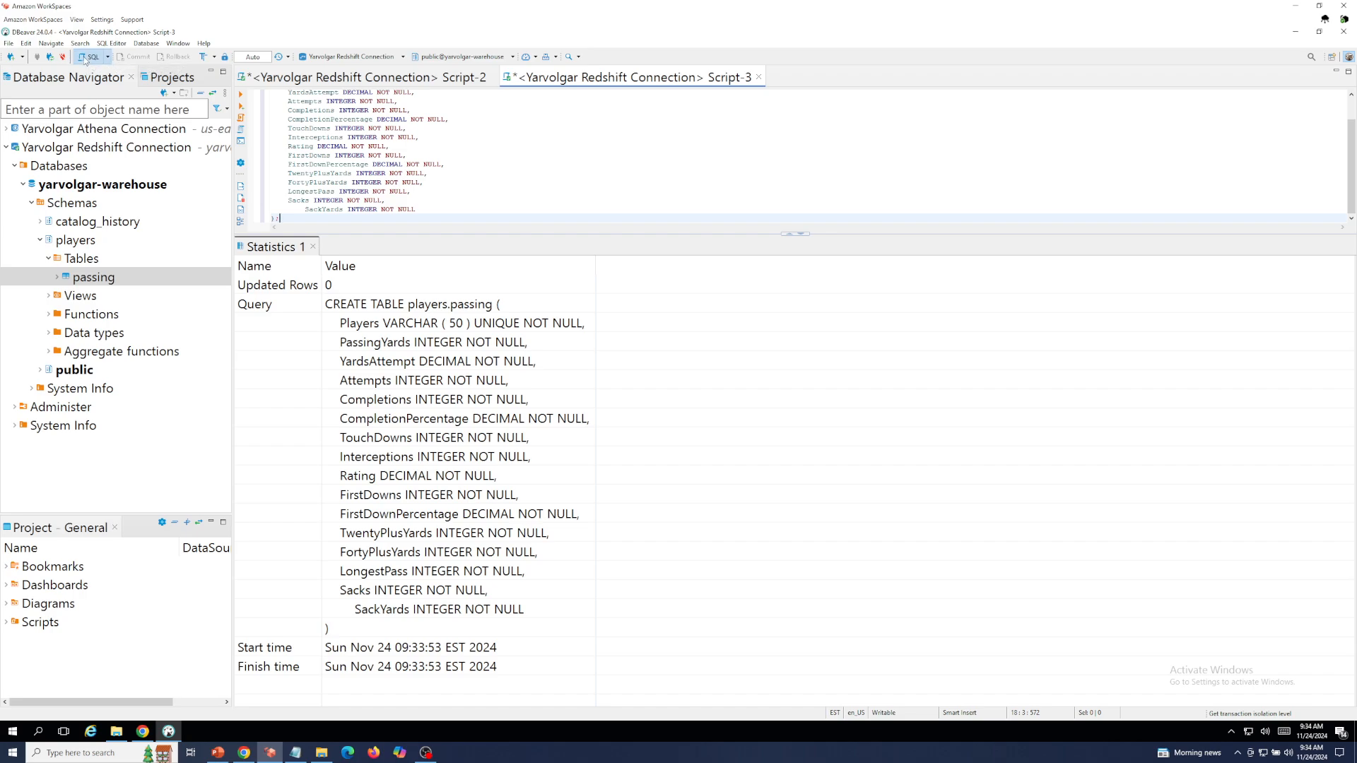
{"action": "left_click", "coordinate": [413, 238]}
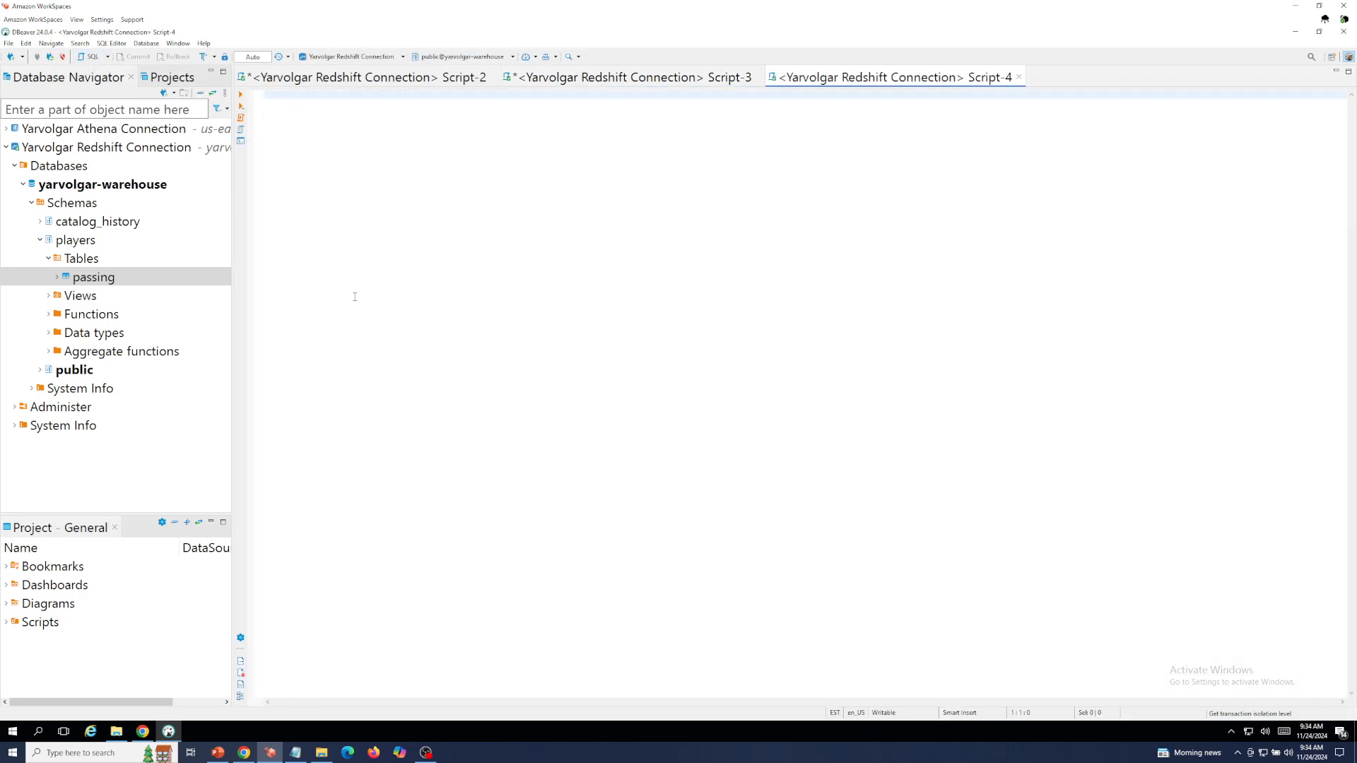
{"action": "left_click", "coordinate": [295, 753]}
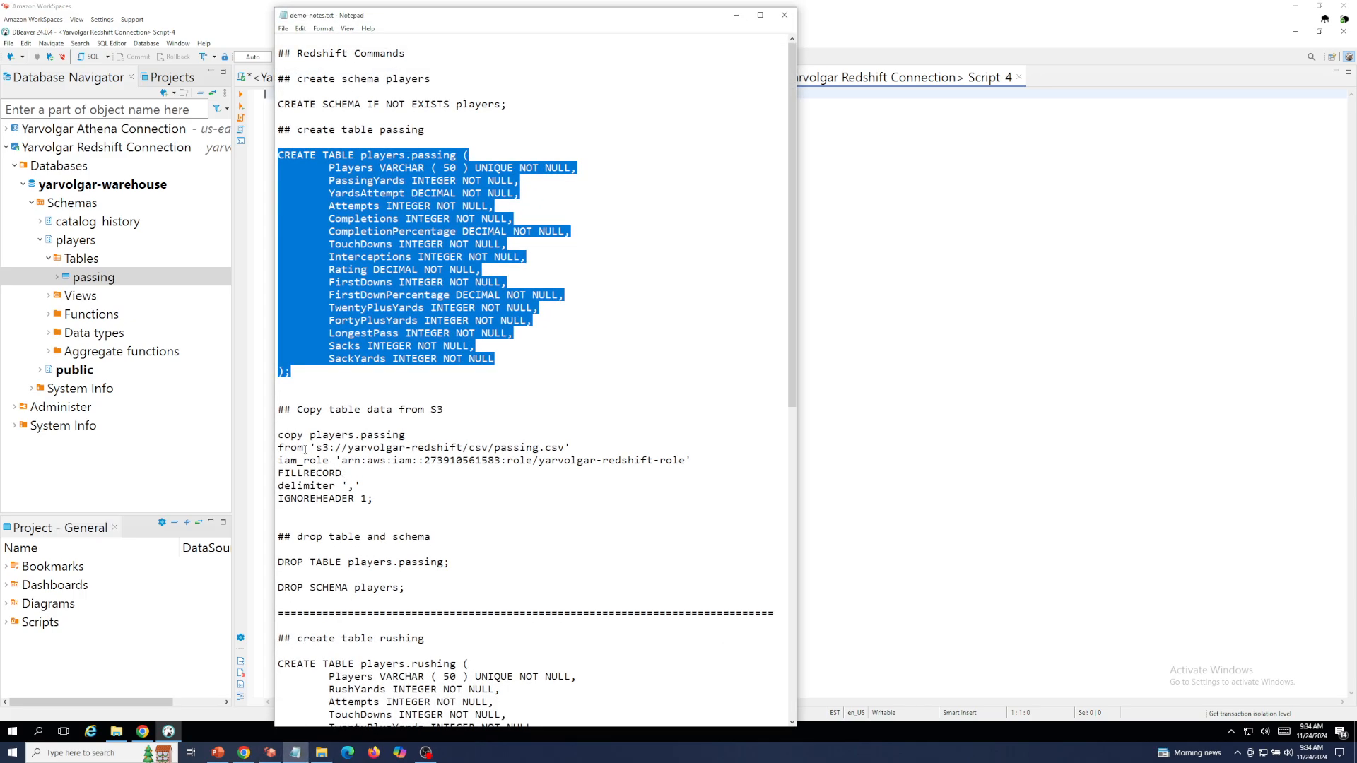
{"action": "left_click", "coordinate": [278, 434]}
{"action": "left_click_drag", "start_coordinate": [279, 435], "coordinate": [373, 499]}
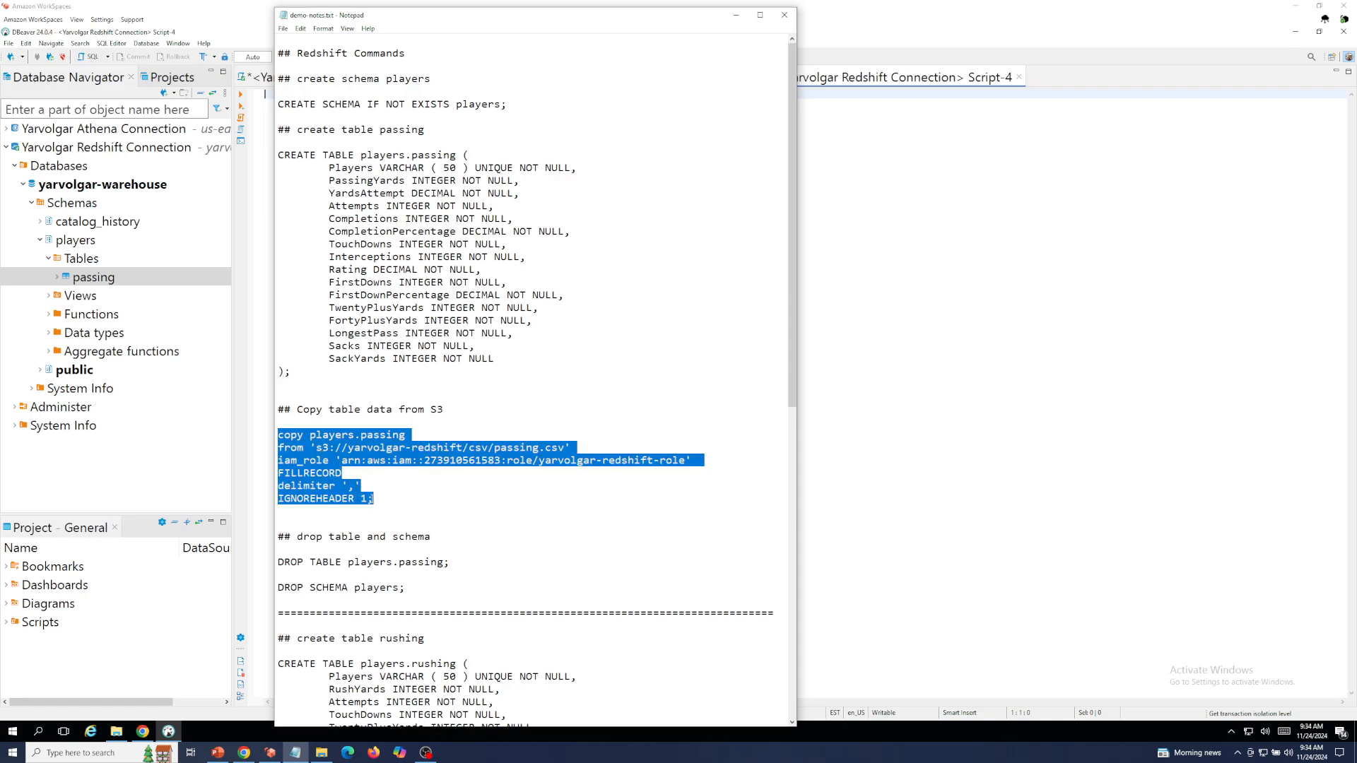
{"action": "right_click", "coordinate": [298, 448]}
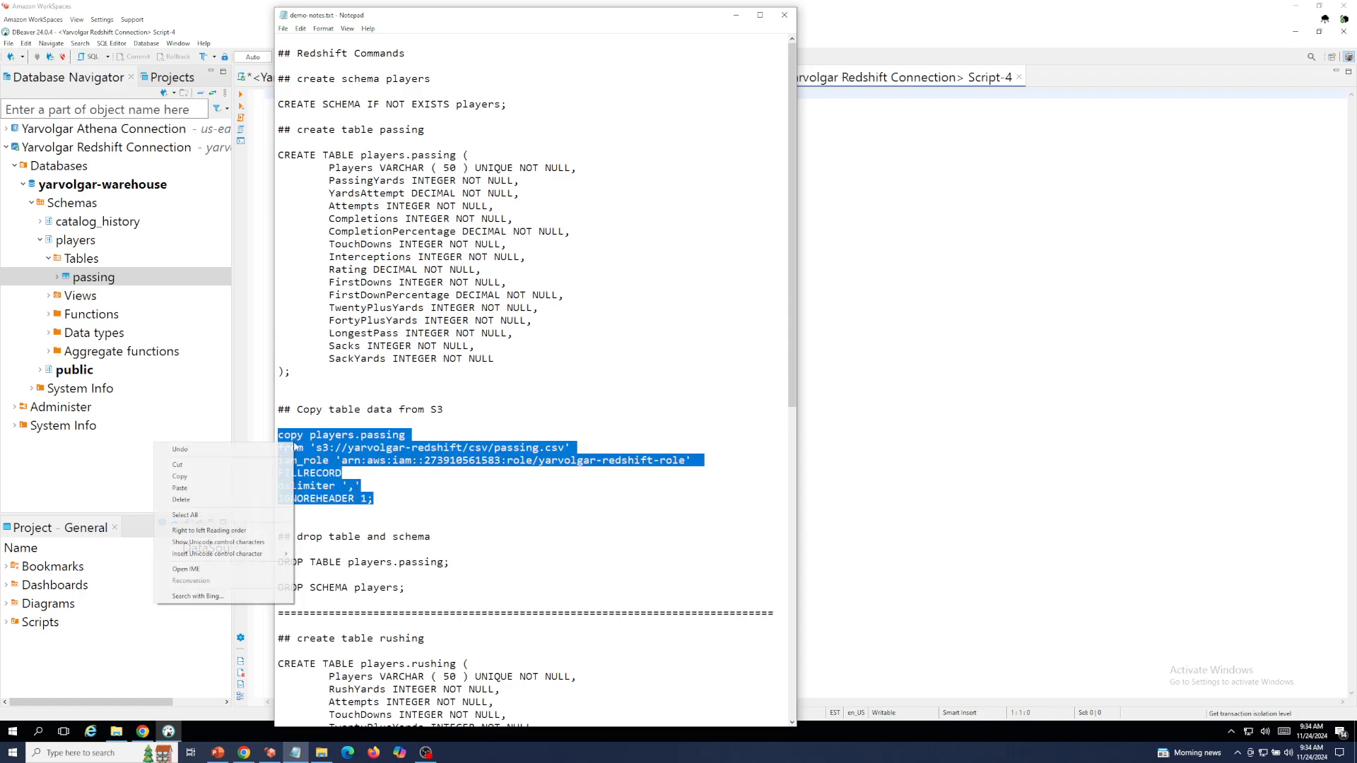
{"action": "left_click", "coordinate": [201, 479]}
{"action": "left_click", "coordinate": [201, 481]}
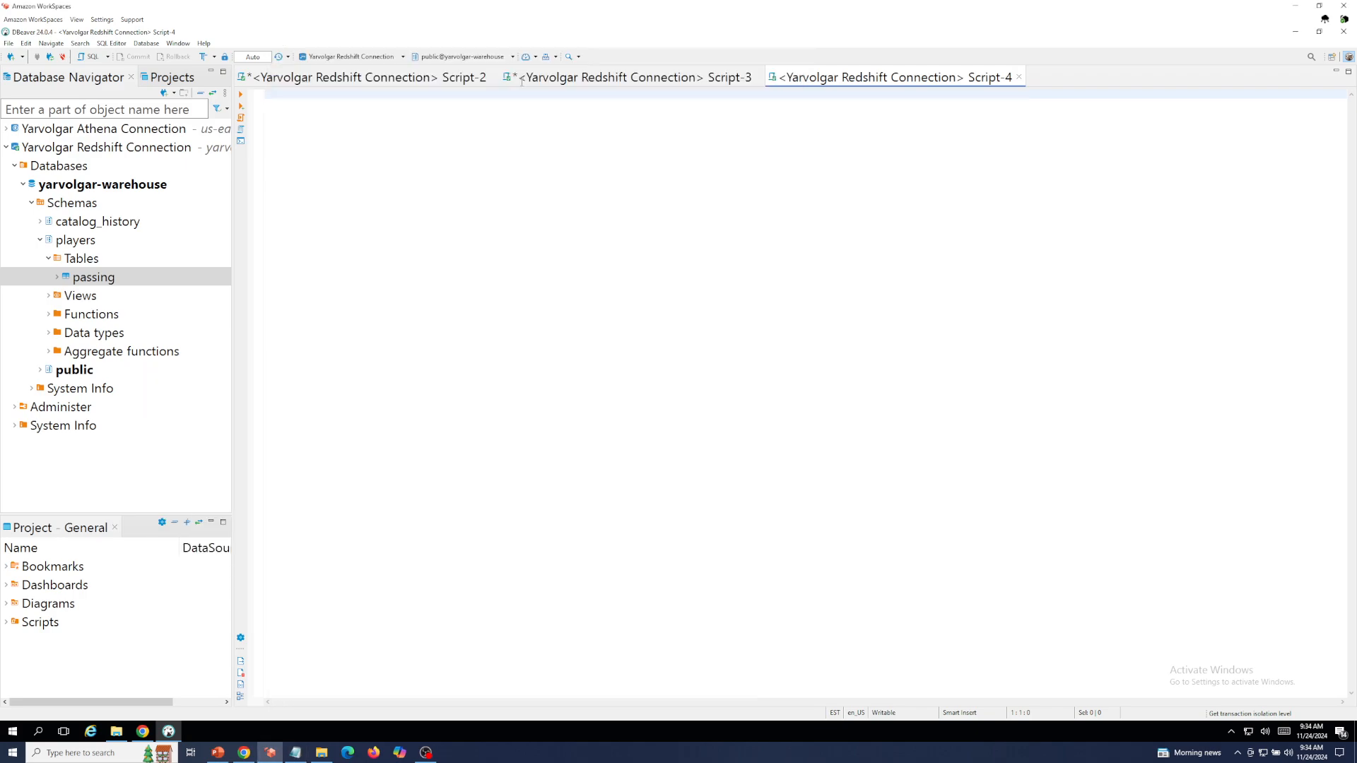
{"action": "right_click", "coordinate": [268, 97]}
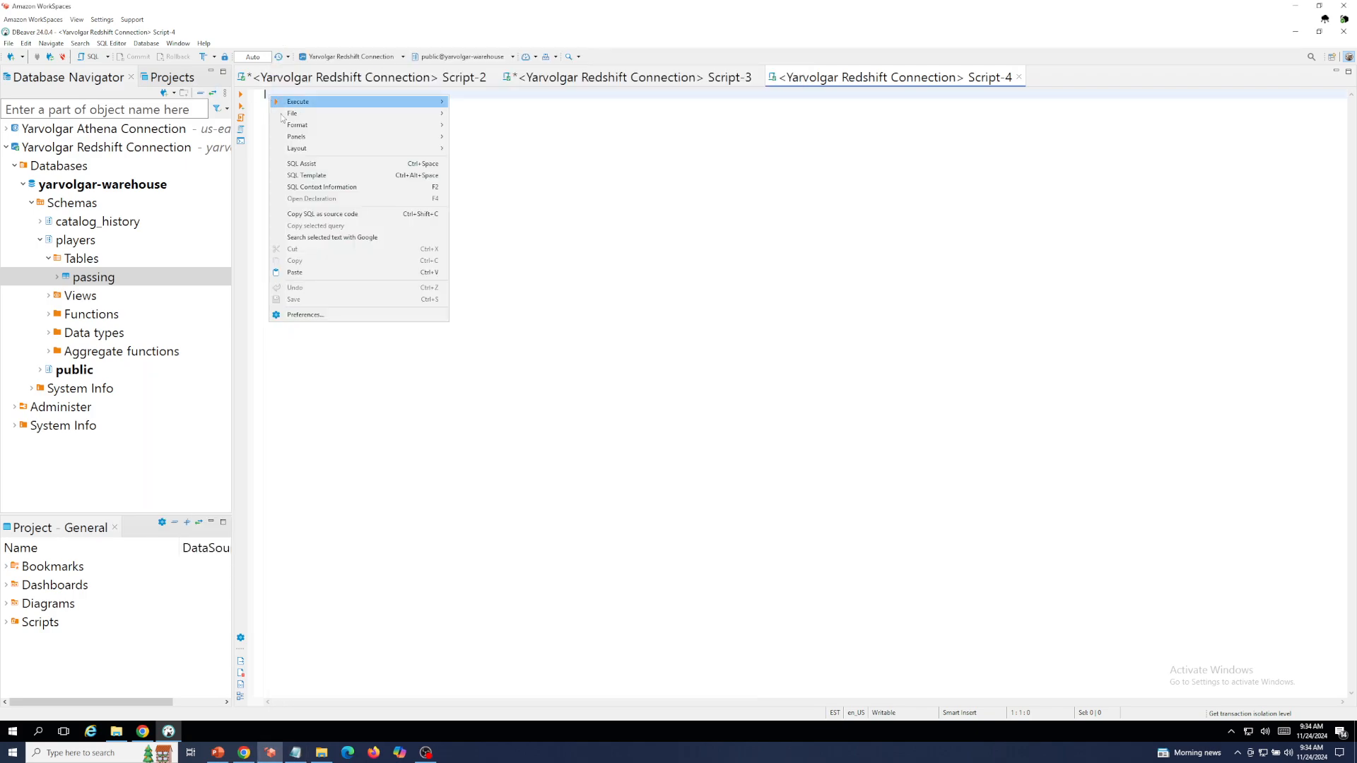
{"action": "left_click", "coordinate": [296, 272]}
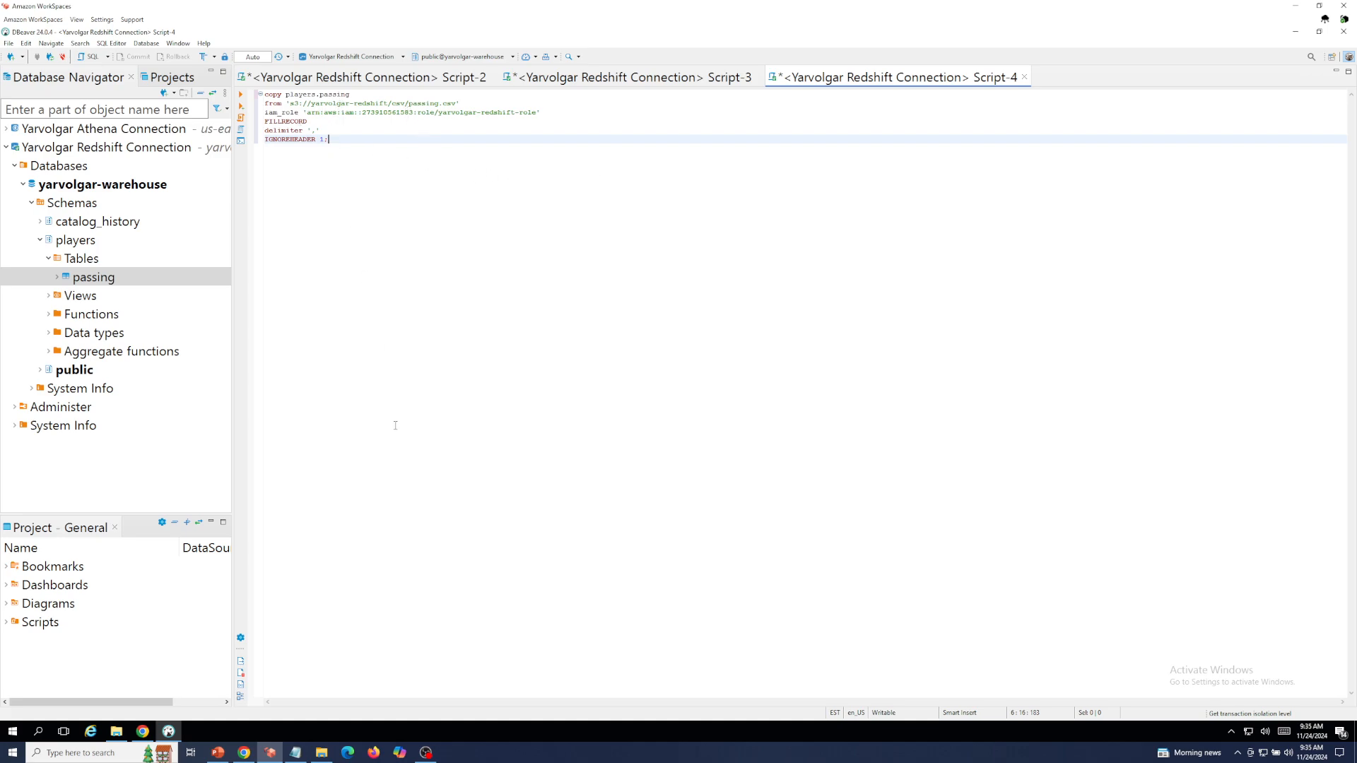
Check the source files in the yarvolgar-redshift bucket's csv folder in Chrome, and execute the players.passing copy script in DBeaver.
{"action": "left_click", "coordinate": [239, 755]}
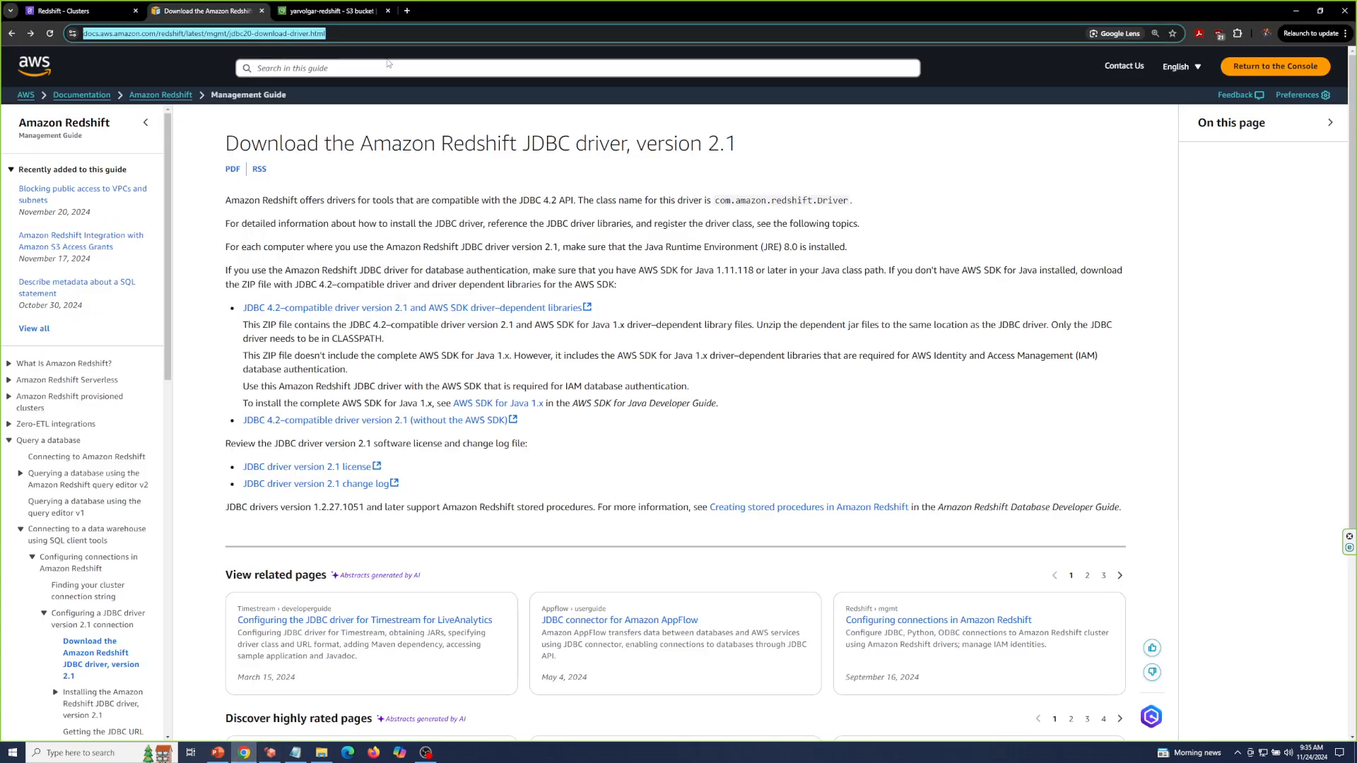
{"action": "left_click", "coordinate": [301, 10]}
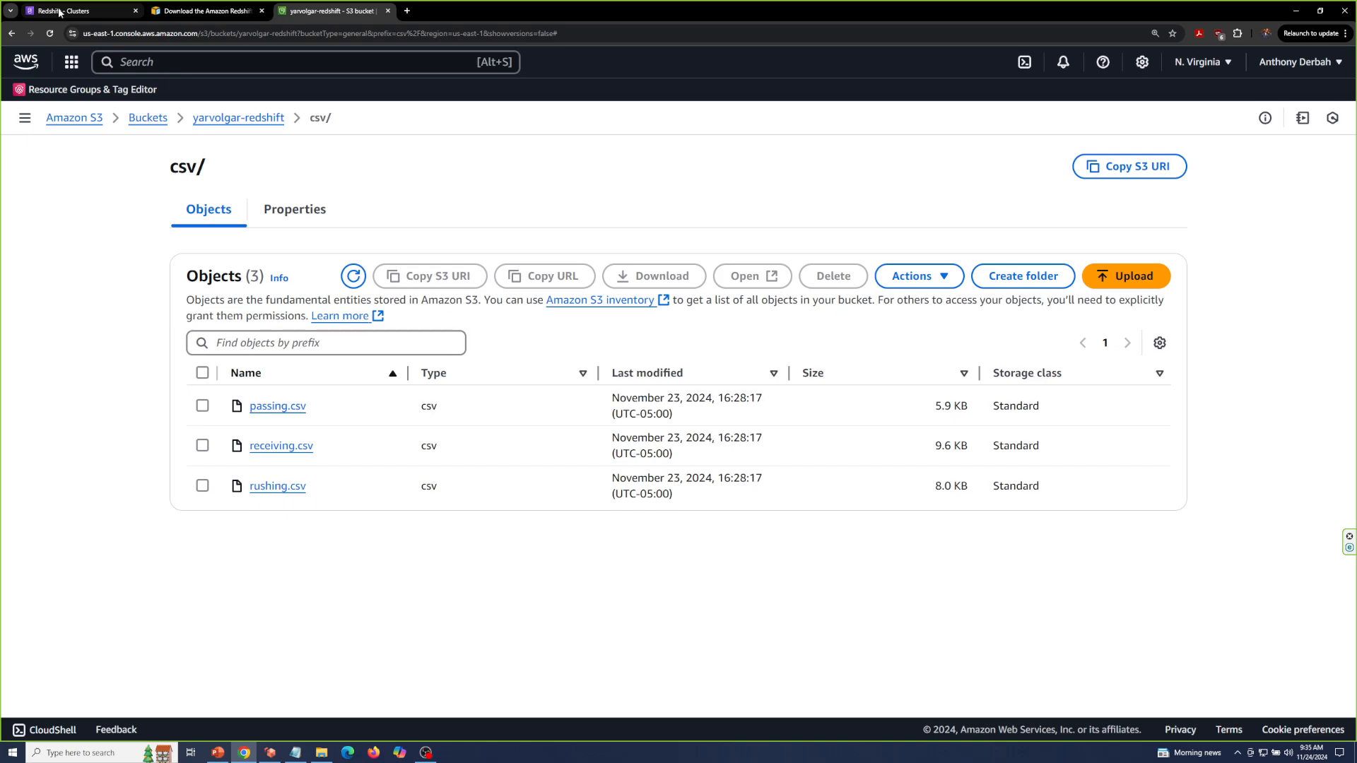
{"action": "left_click", "coordinate": [270, 752]}
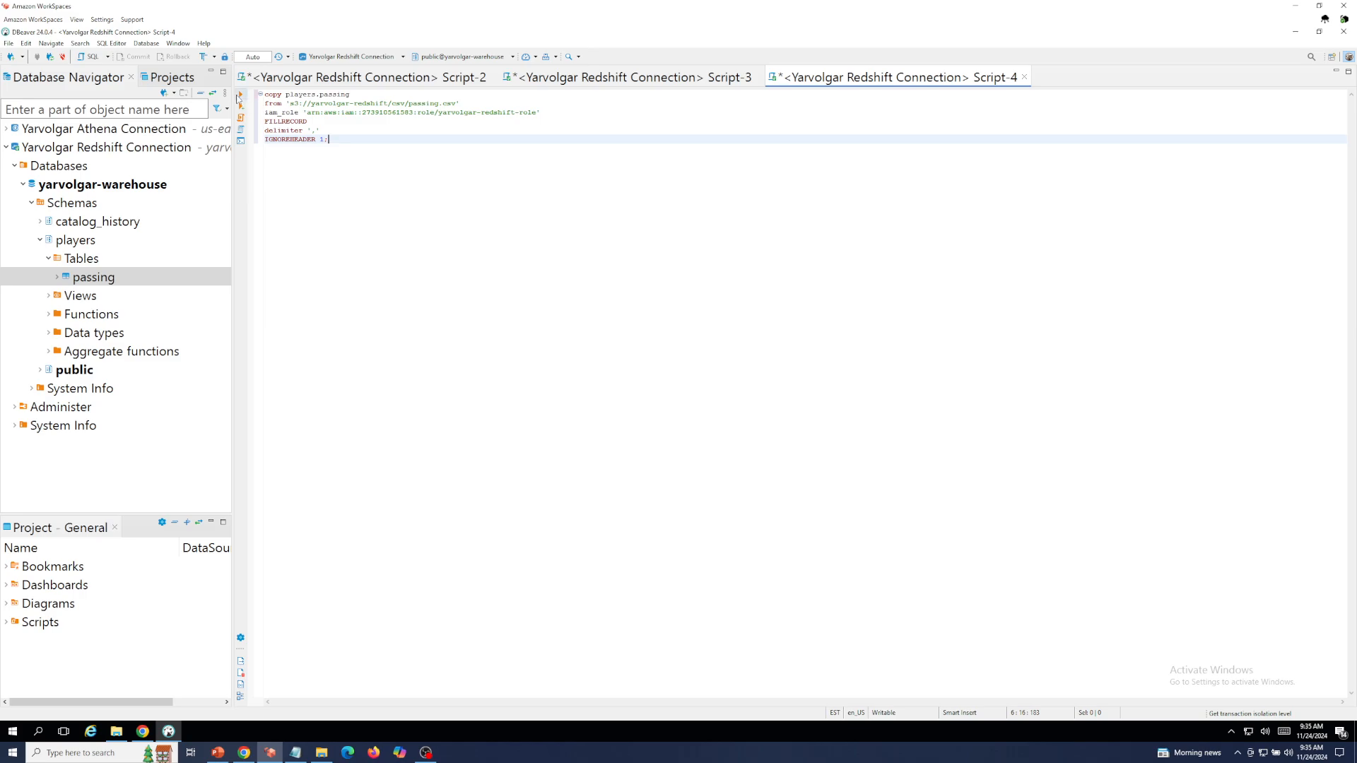
{"action": "left_click", "coordinate": [242, 96]}
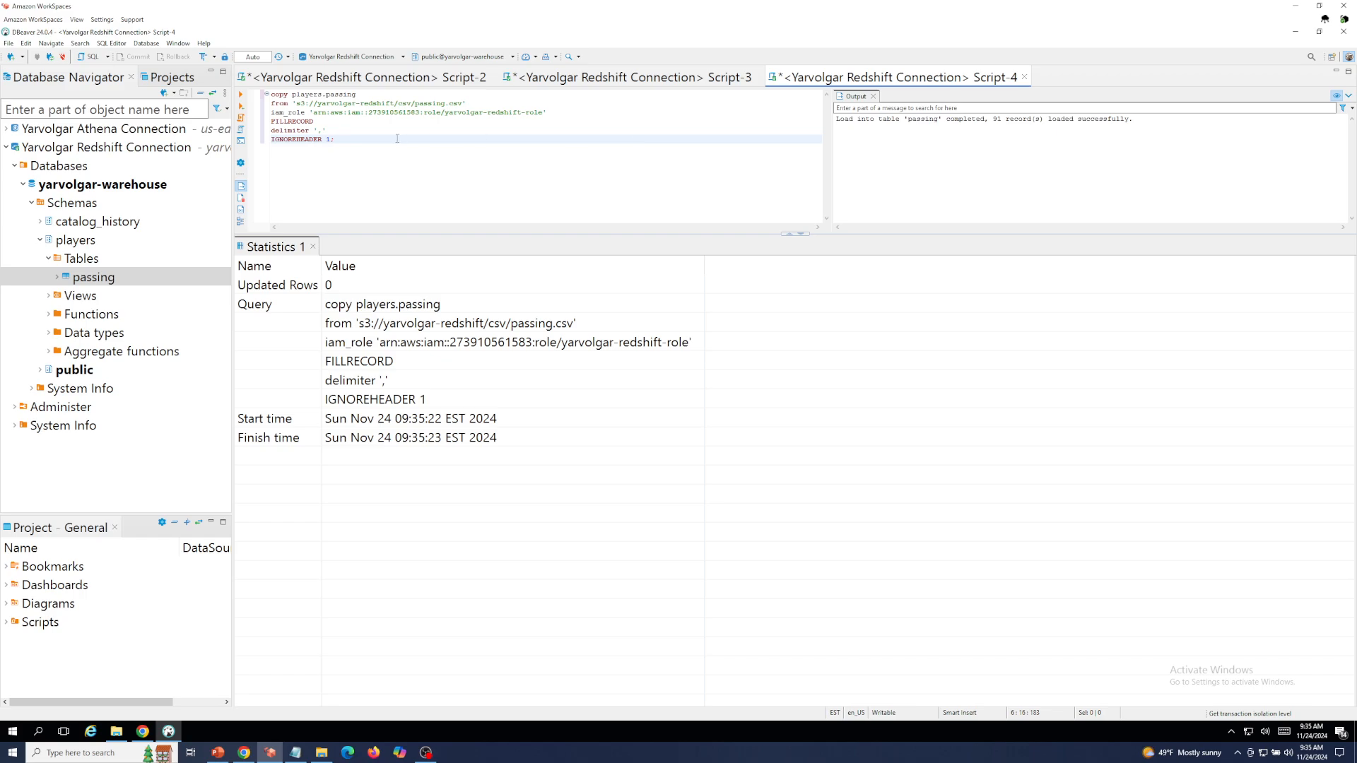
Refresh yarvolgar-warehouse and view the data loaded into the passing table.
{"action": "left_click", "coordinate": [69, 279]}
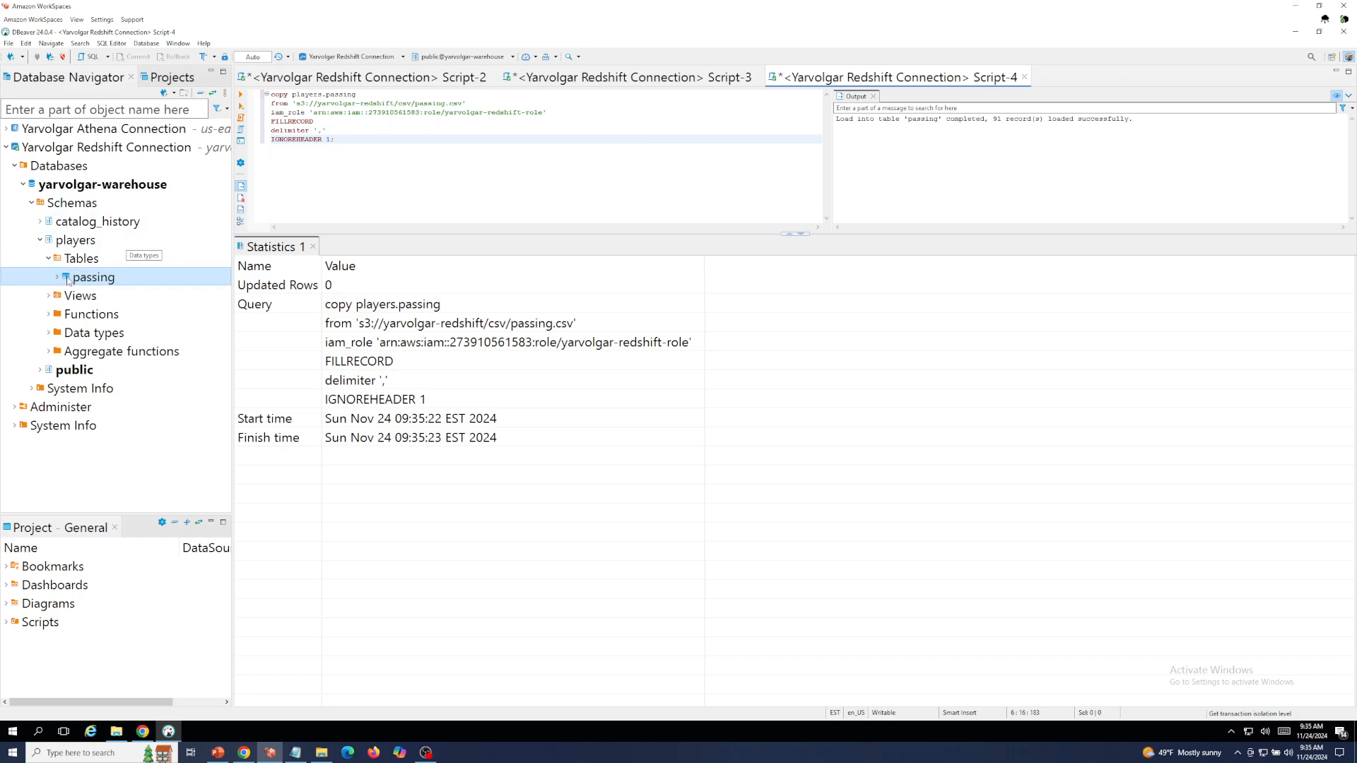
{"action": "right_click", "coordinate": [88, 185]}
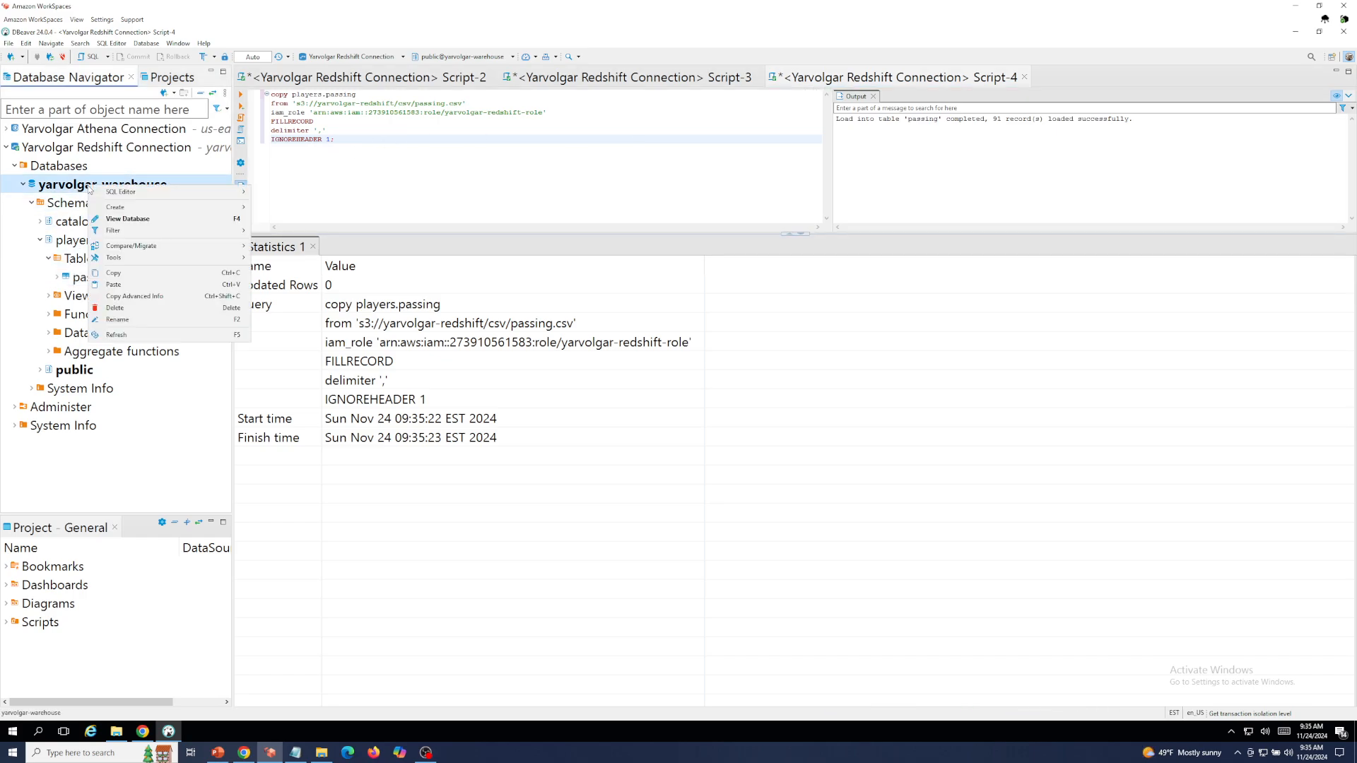
{"action": "left_click", "coordinate": [127, 337]}
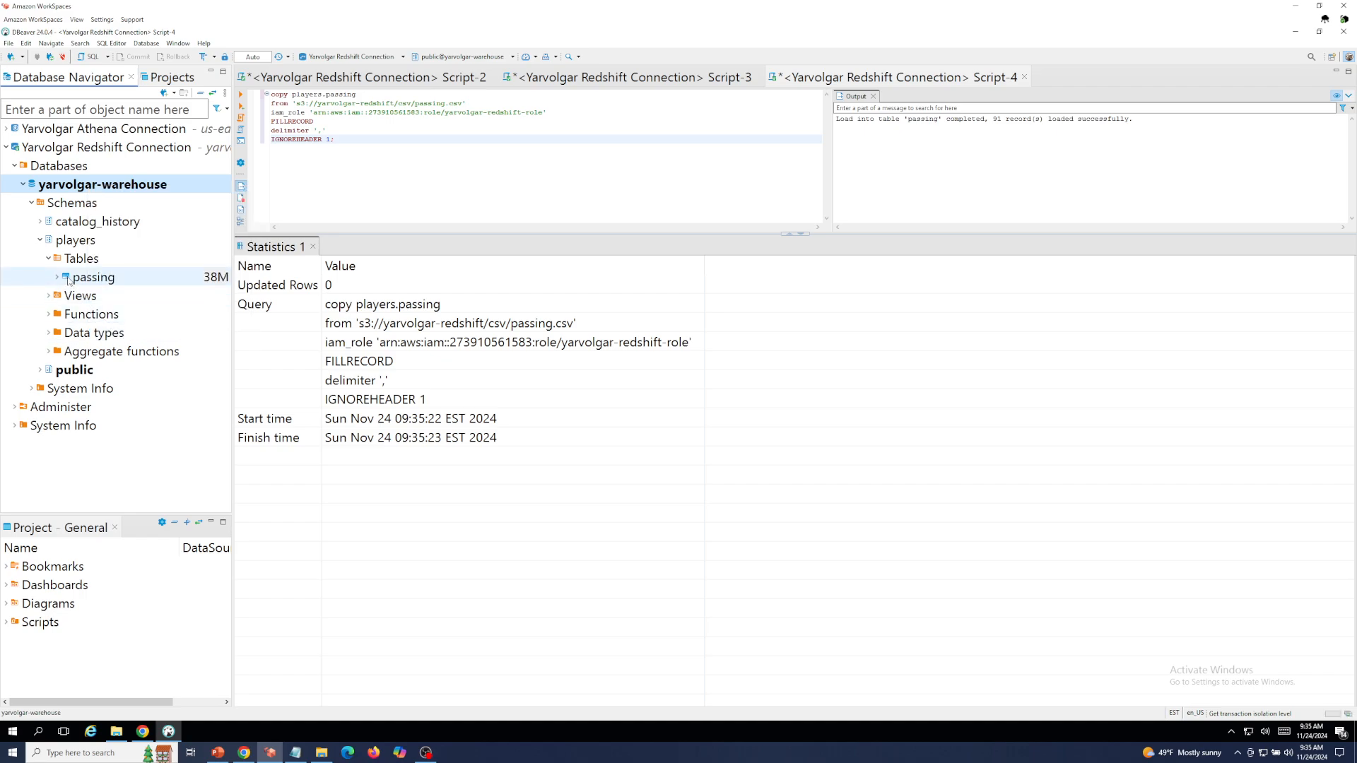
{"action": "left_click", "coordinate": [67, 278]}
{"action": "right_click", "coordinate": [67, 279]}
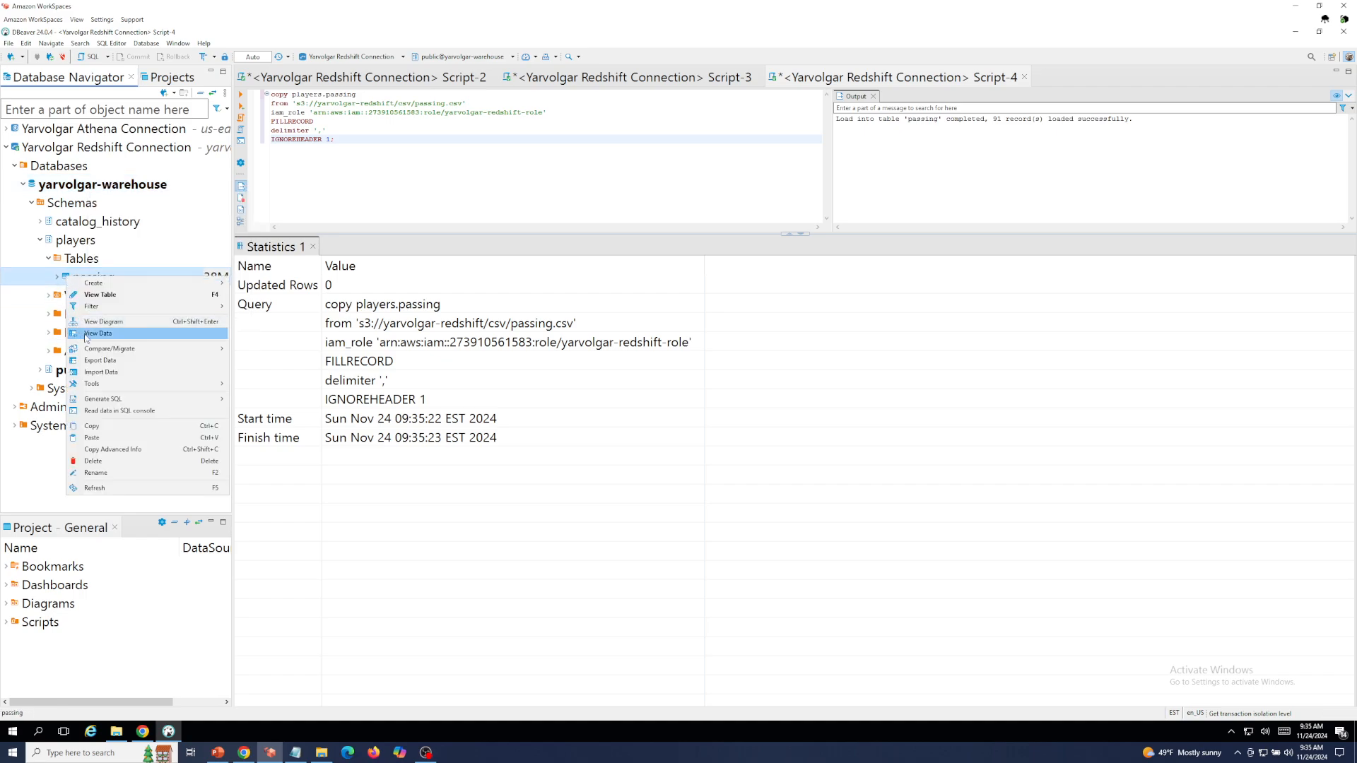
{"action": "left_click", "coordinate": [87, 335]}
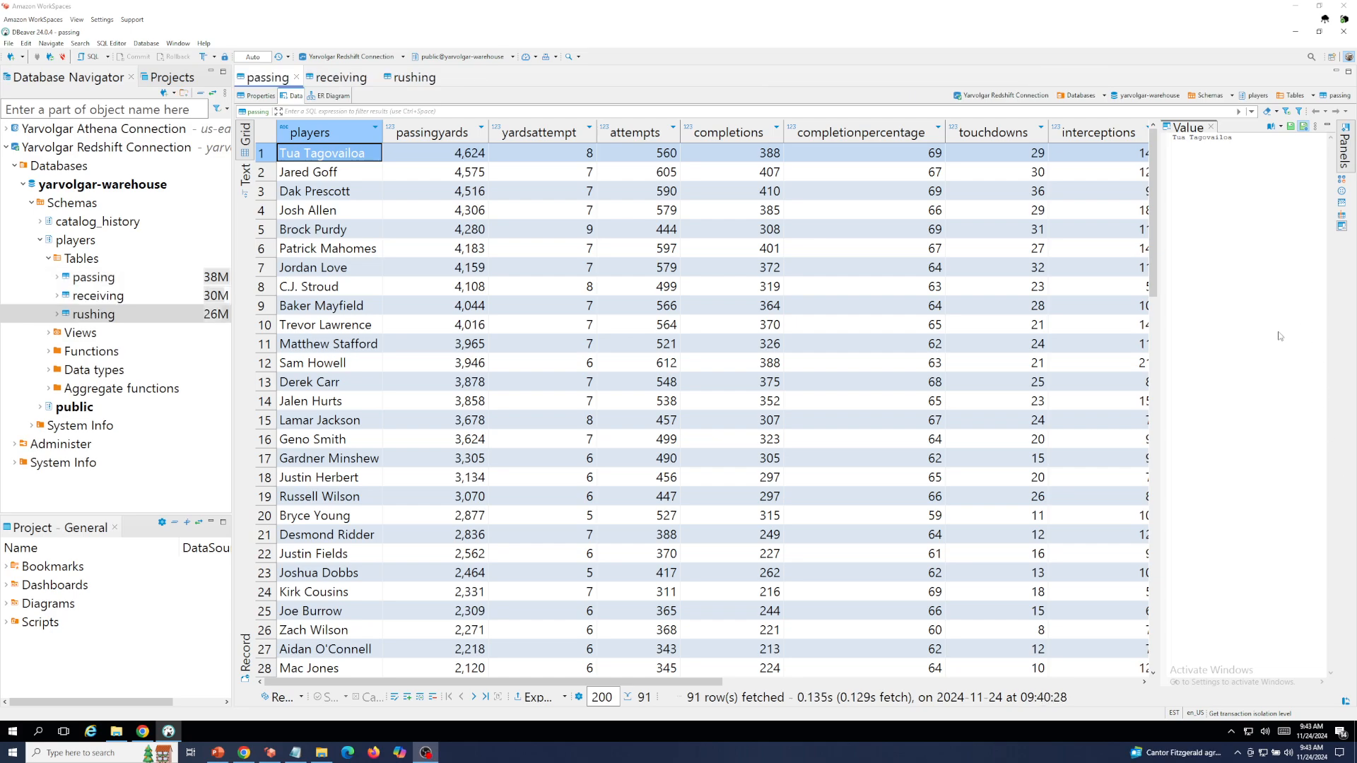
Examine the data of the receiving and rushing tables.
{"action": "left_click", "coordinate": [1279, 359]}
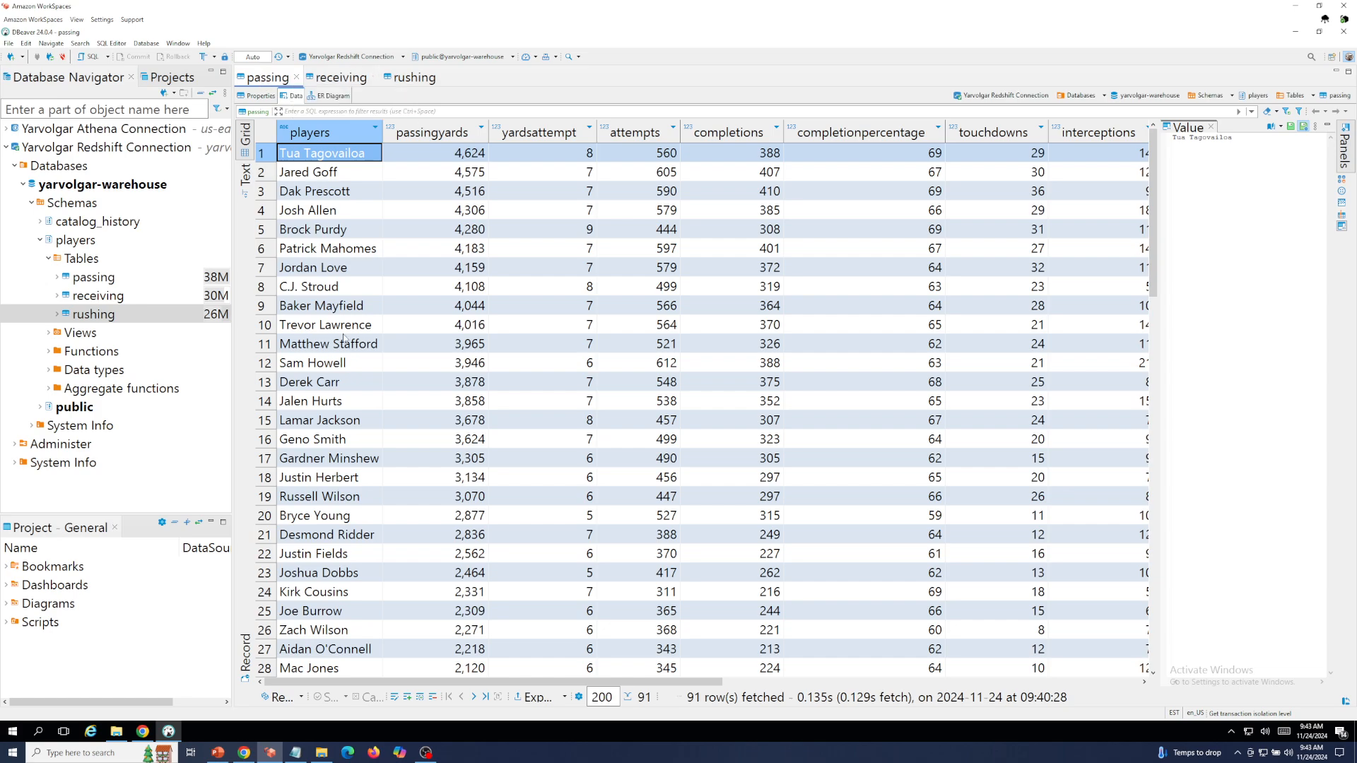
{"action": "left_click", "coordinate": [327, 79]}
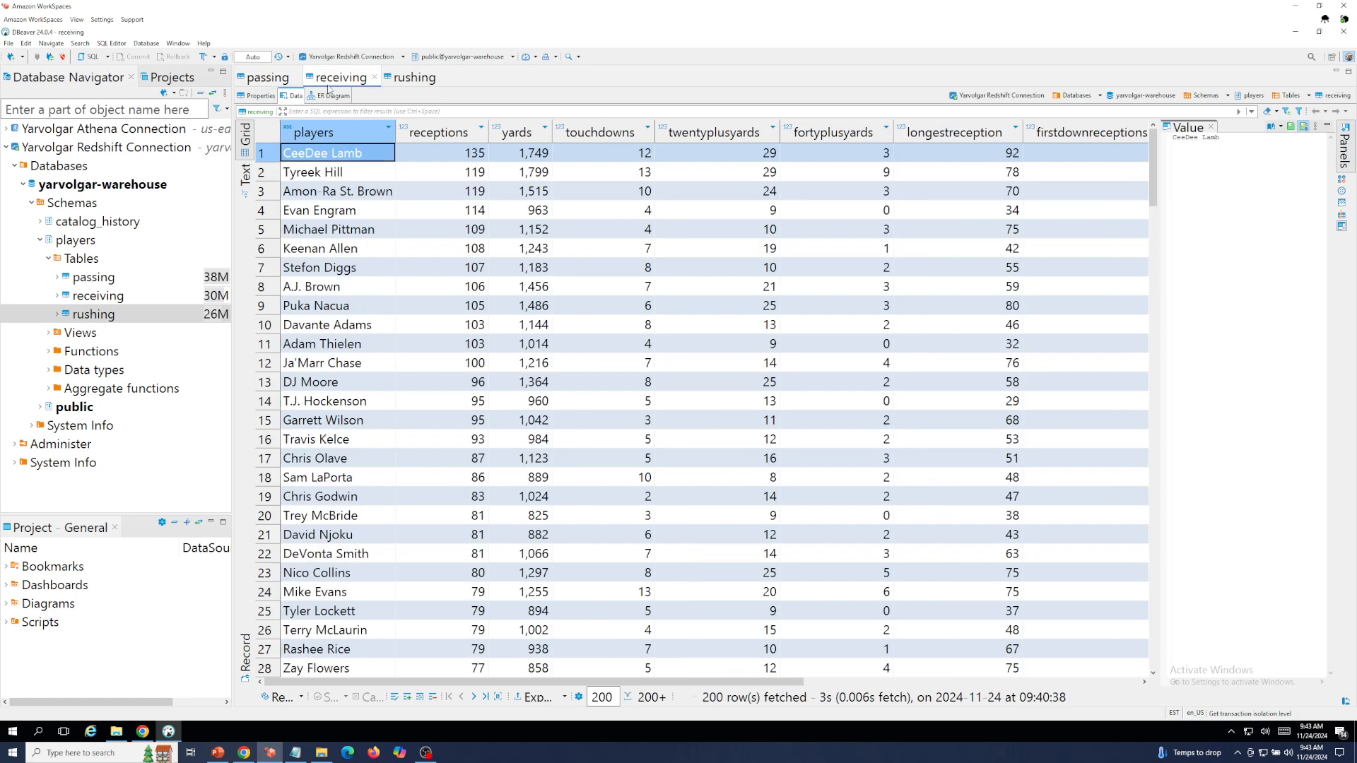
{"action": "left_click", "coordinate": [410, 80]}
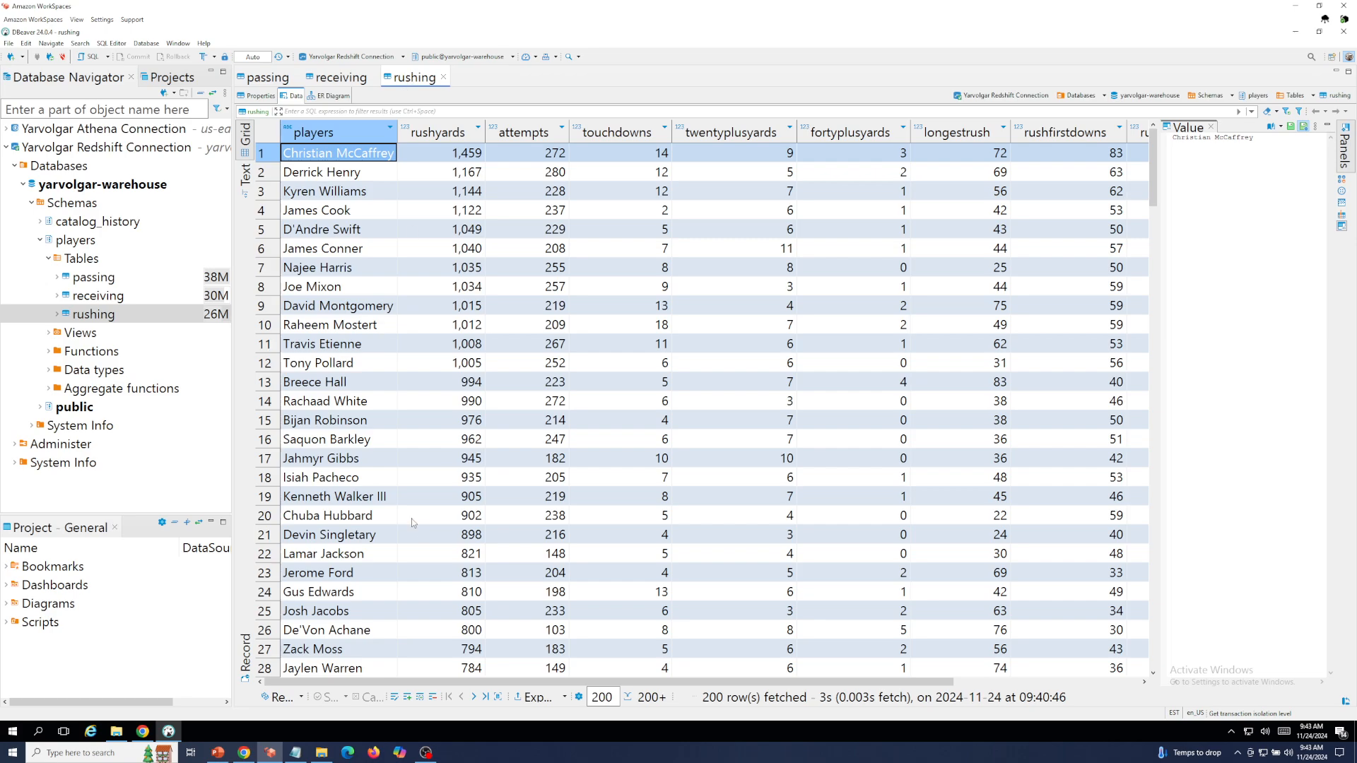
Switch to the Amazon Redshift console in Chrome, open the query editor and select the players schema of yarvolgar-warehouse.
{"action": "left_click", "coordinate": [244, 753]}
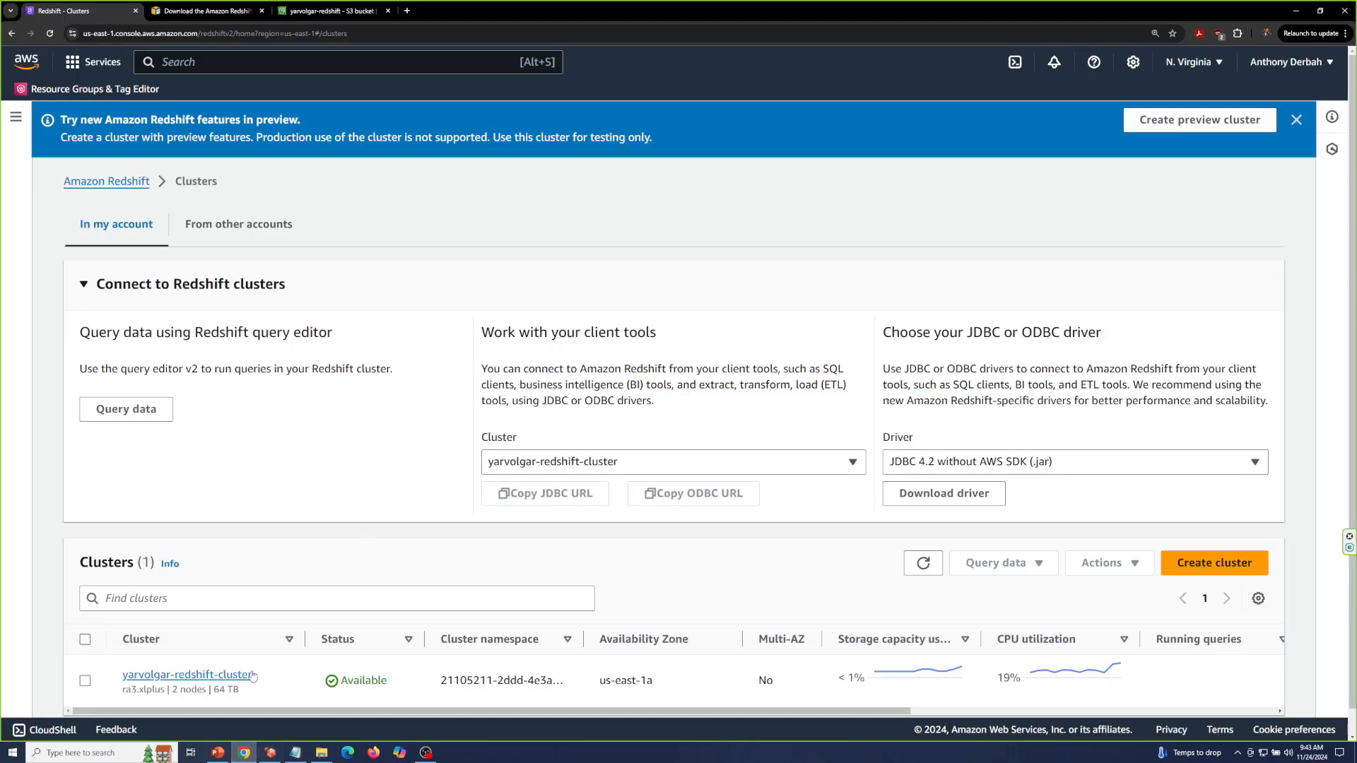
{"action": "left_click", "coordinate": [16, 117]}
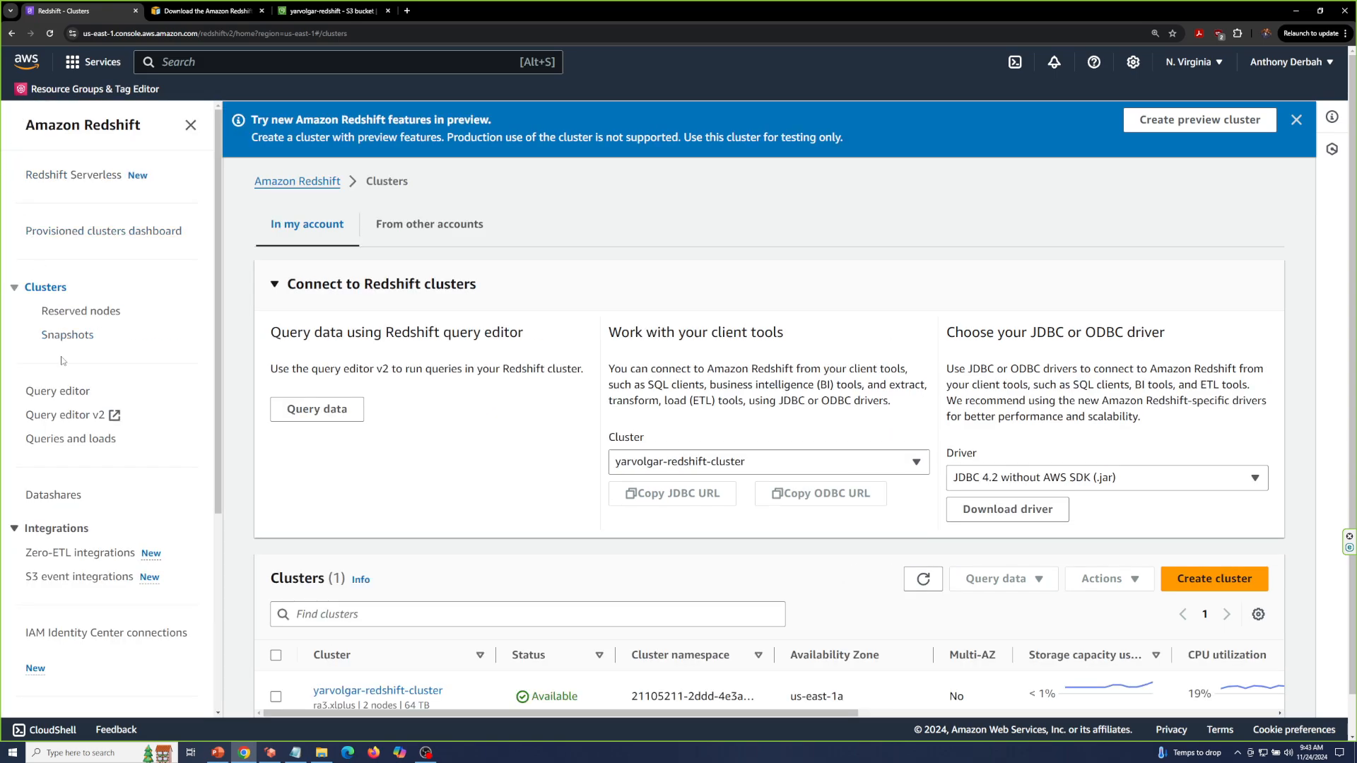
{"action": "left_click", "coordinate": [45, 394]}
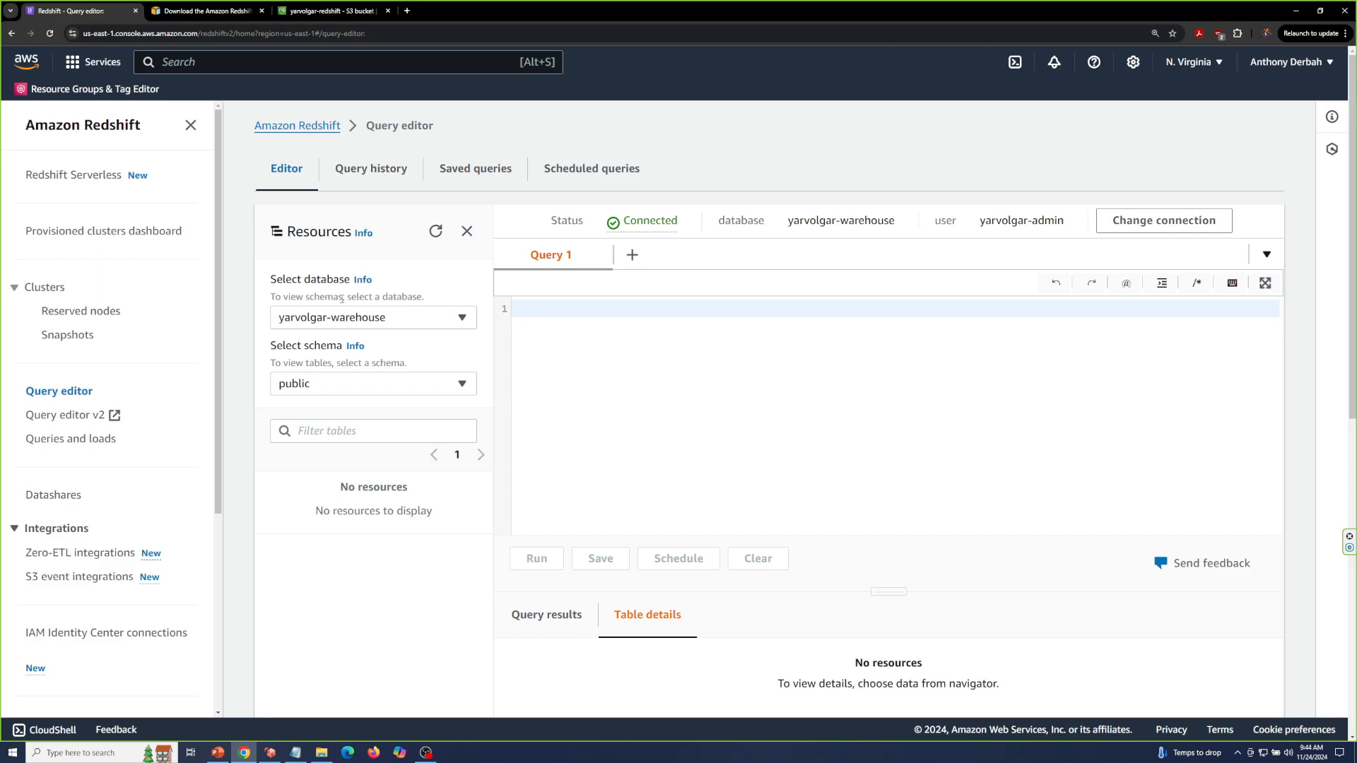
{"action": "left_click", "coordinate": [461, 383]}
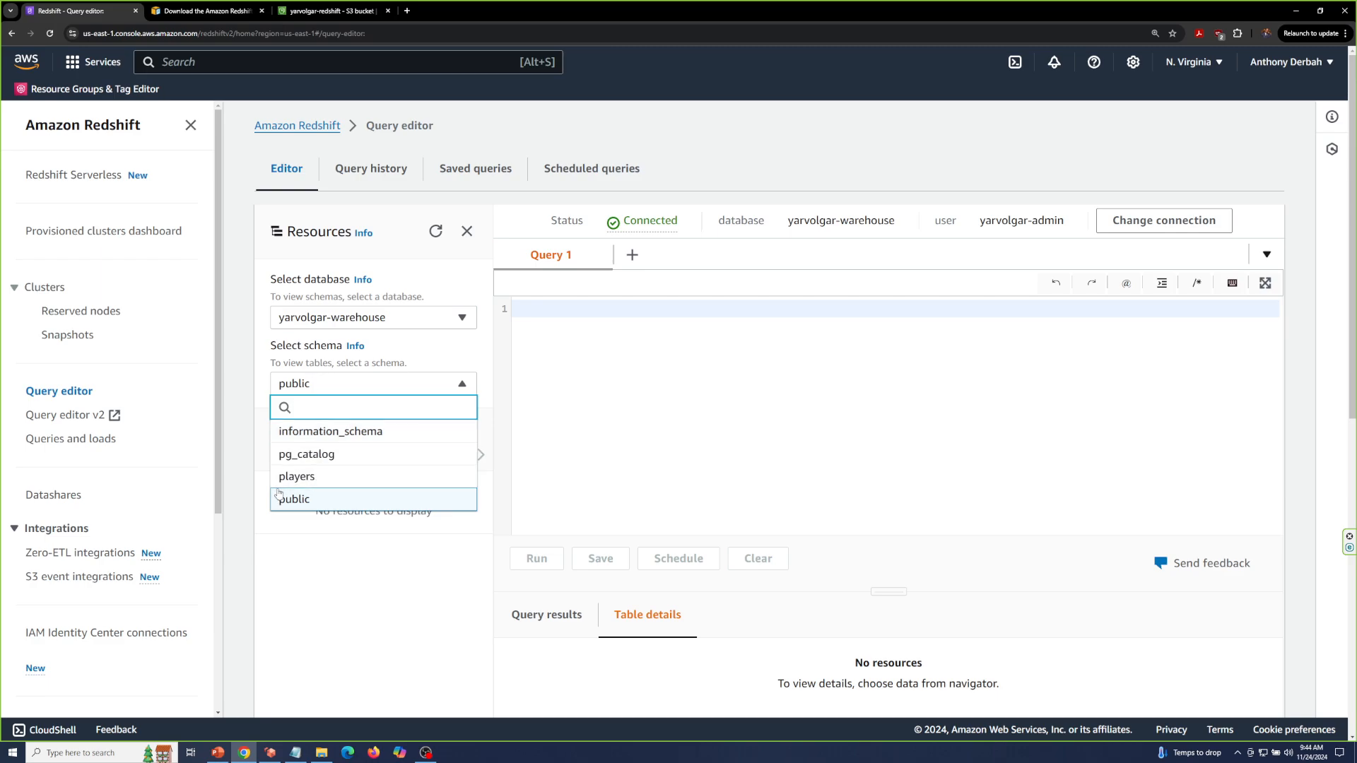
{"action": "left_click", "coordinate": [301, 484]}
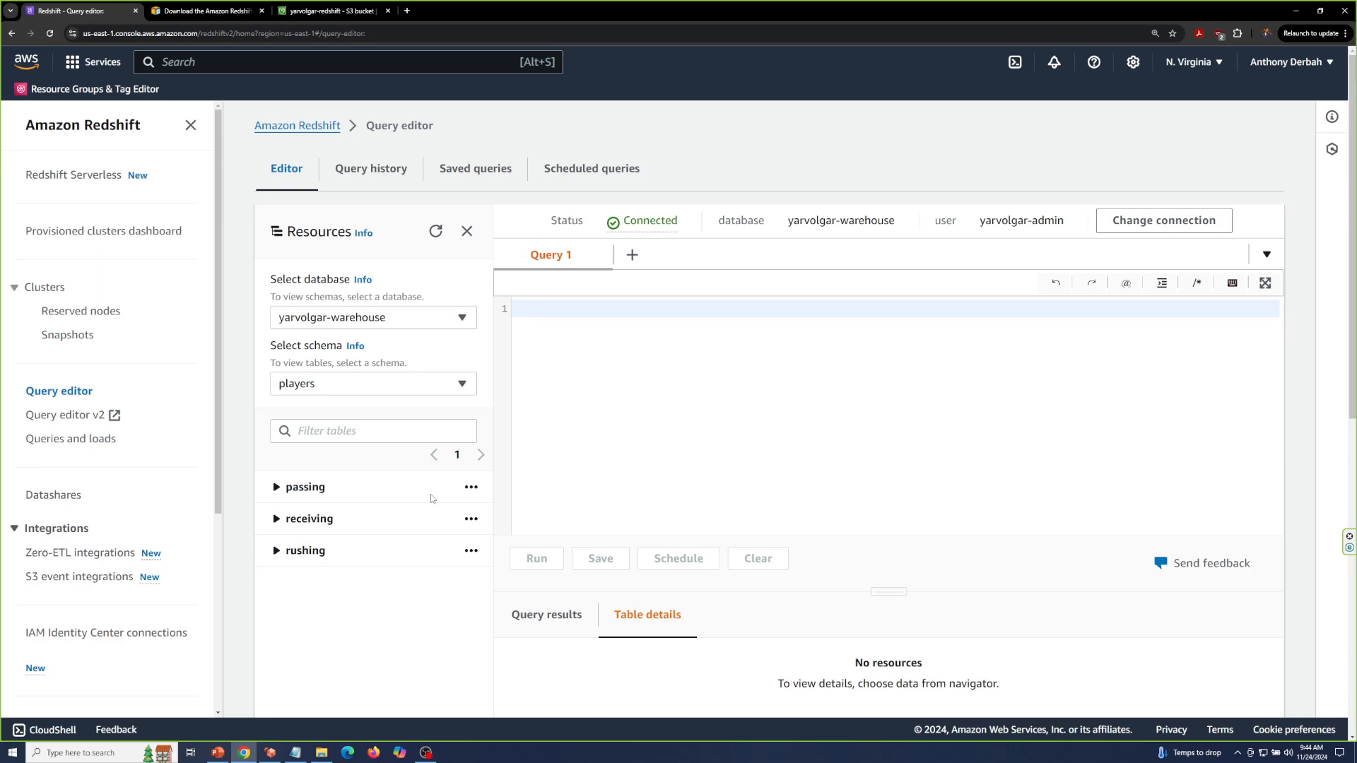
Preview the data of the passing table in the Redshift query editor and look through its rows.
{"action": "left_click", "coordinate": [471, 488]}
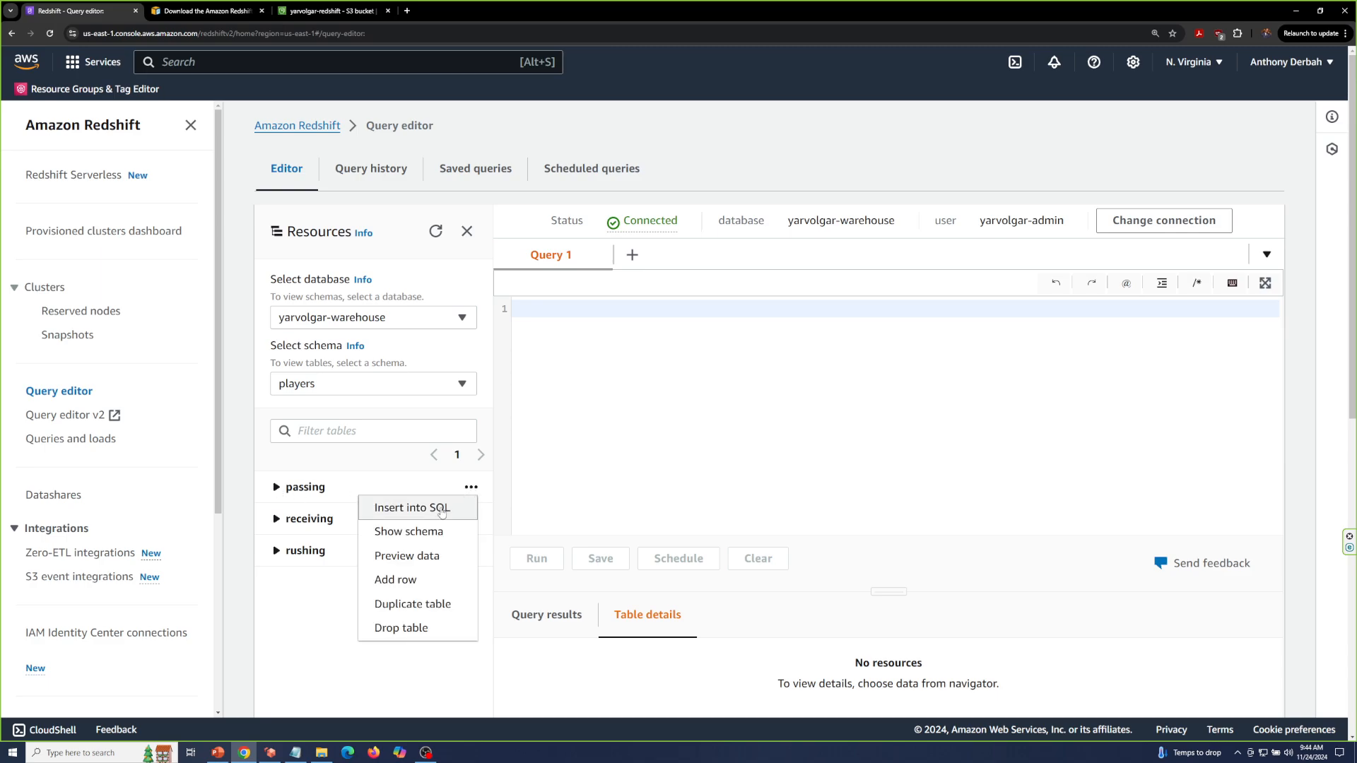
{"action": "left_click", "coordinate": [436, 558]}
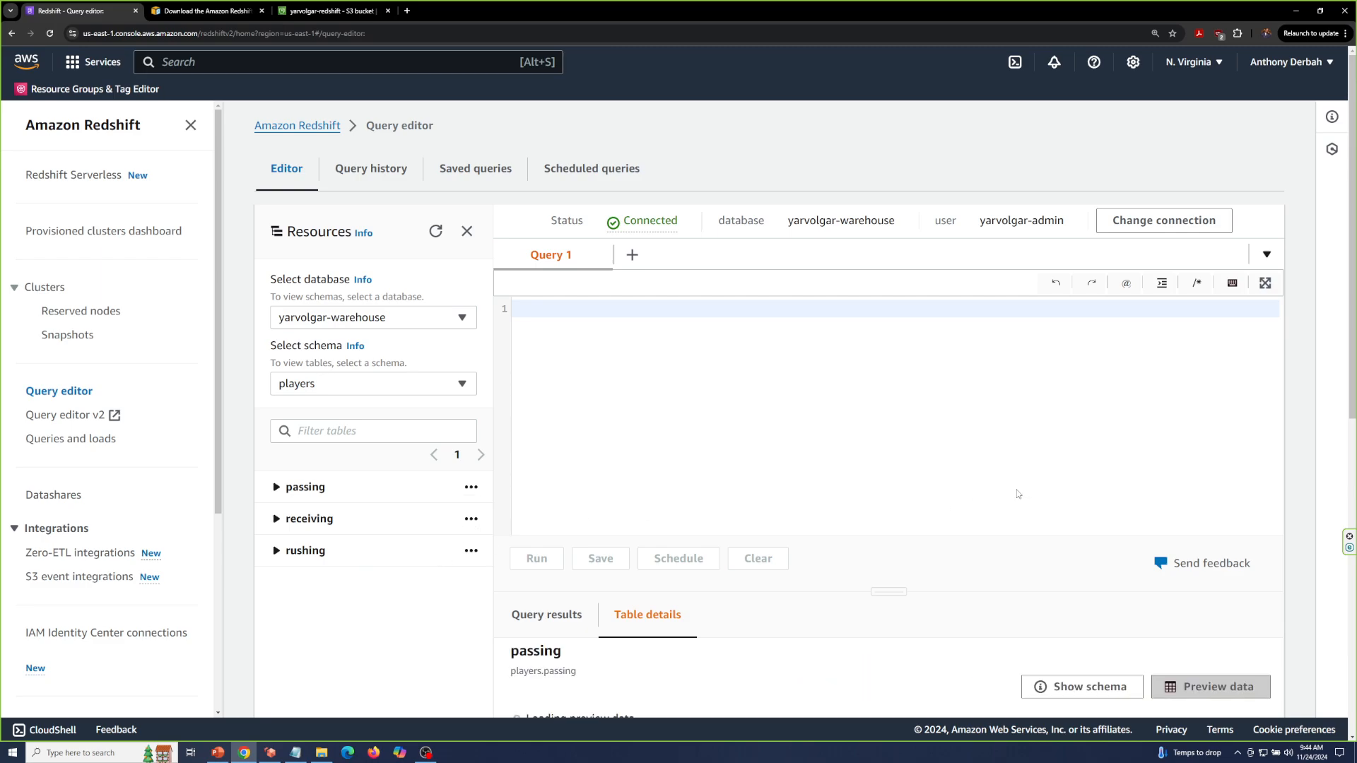
{"action": "scroll", "coordinate": [1018, 492], "scroll_direction": "down", "scroll_amount": 1}
{"action": "scroll", "coordinate": [1018, 493], "scroll_direction": "down", "scroll_amount": 2}
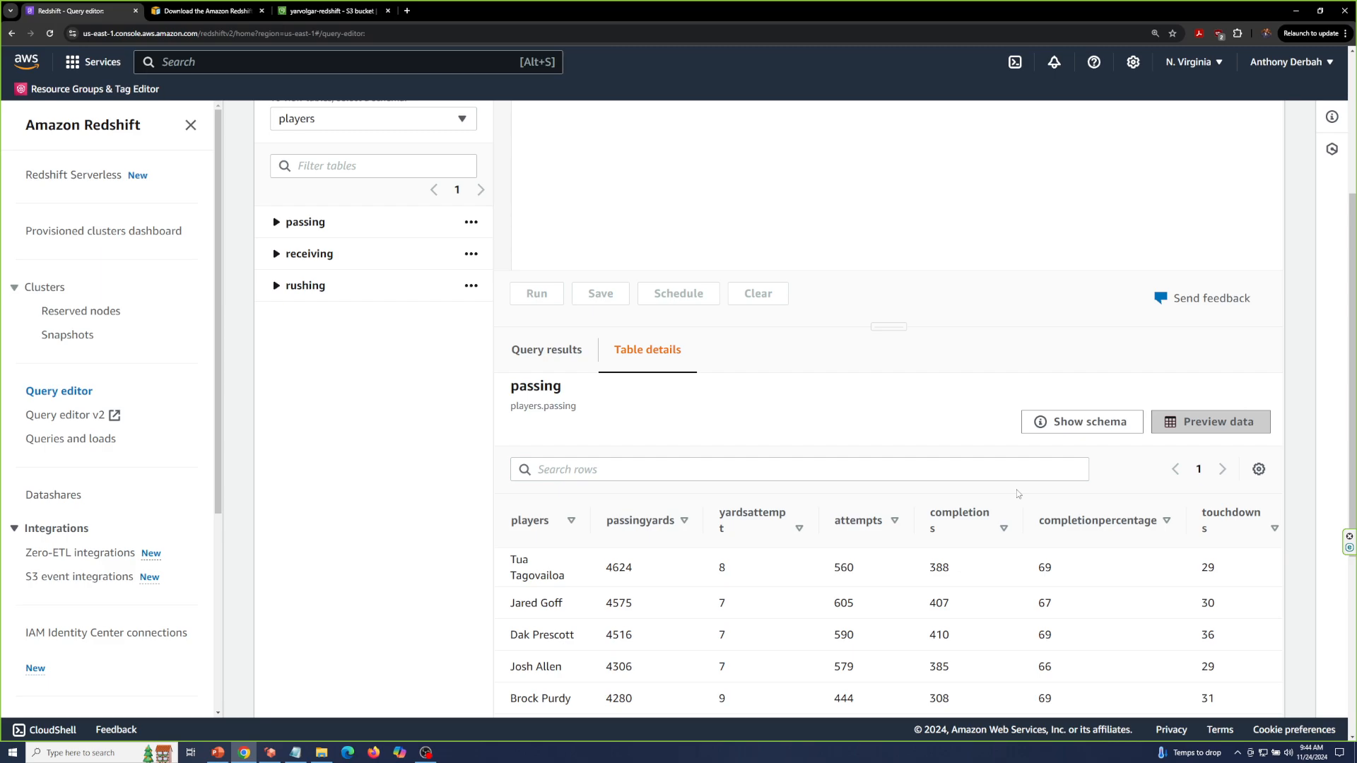
{"action": "scroll", "coordinate": [1018, 493], "scroll_direction": "down", "scroll_amount": 2}
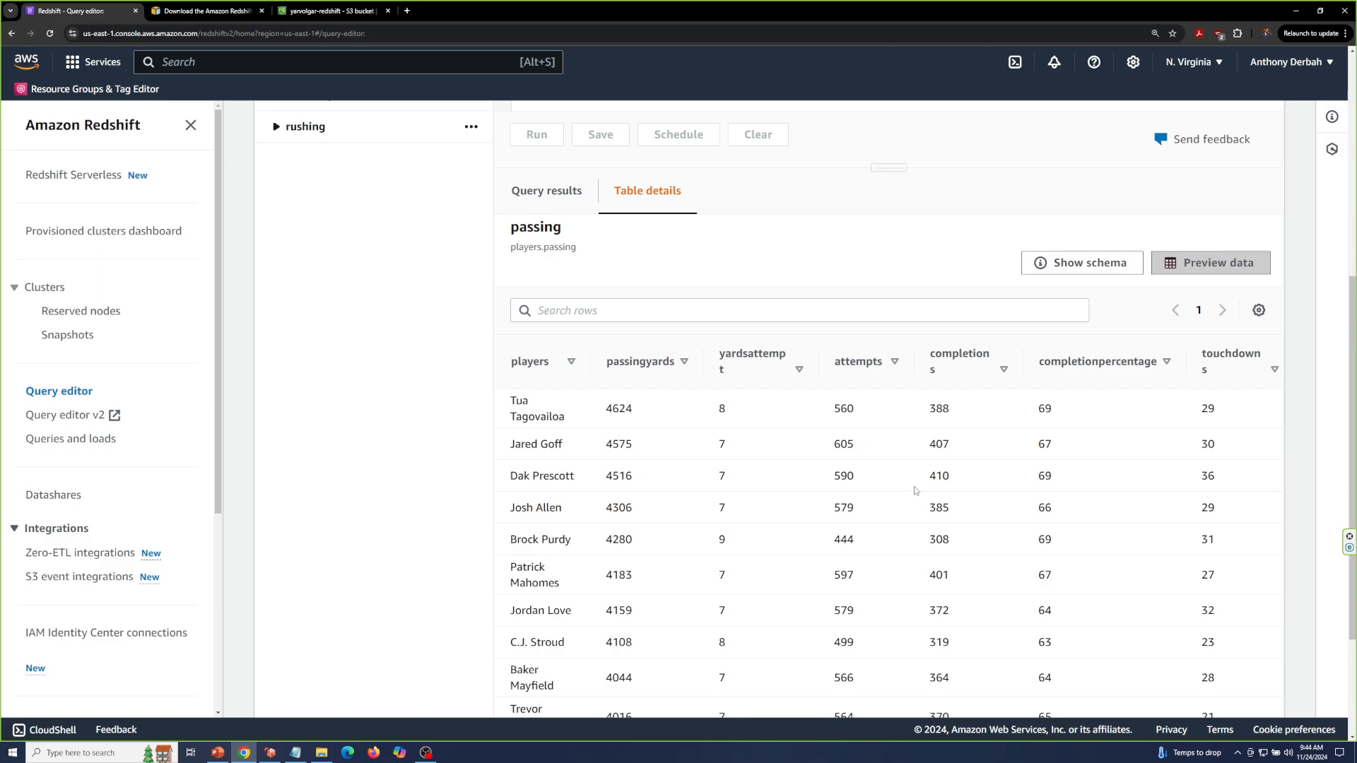
Switch to the dbeaver-redshift-demo presentation in PowerPoint and show the References slide.
{"action": "left_click", "coordinate": [218, 752]}
{"action": "left_click", "coordinate": [131, 695]}
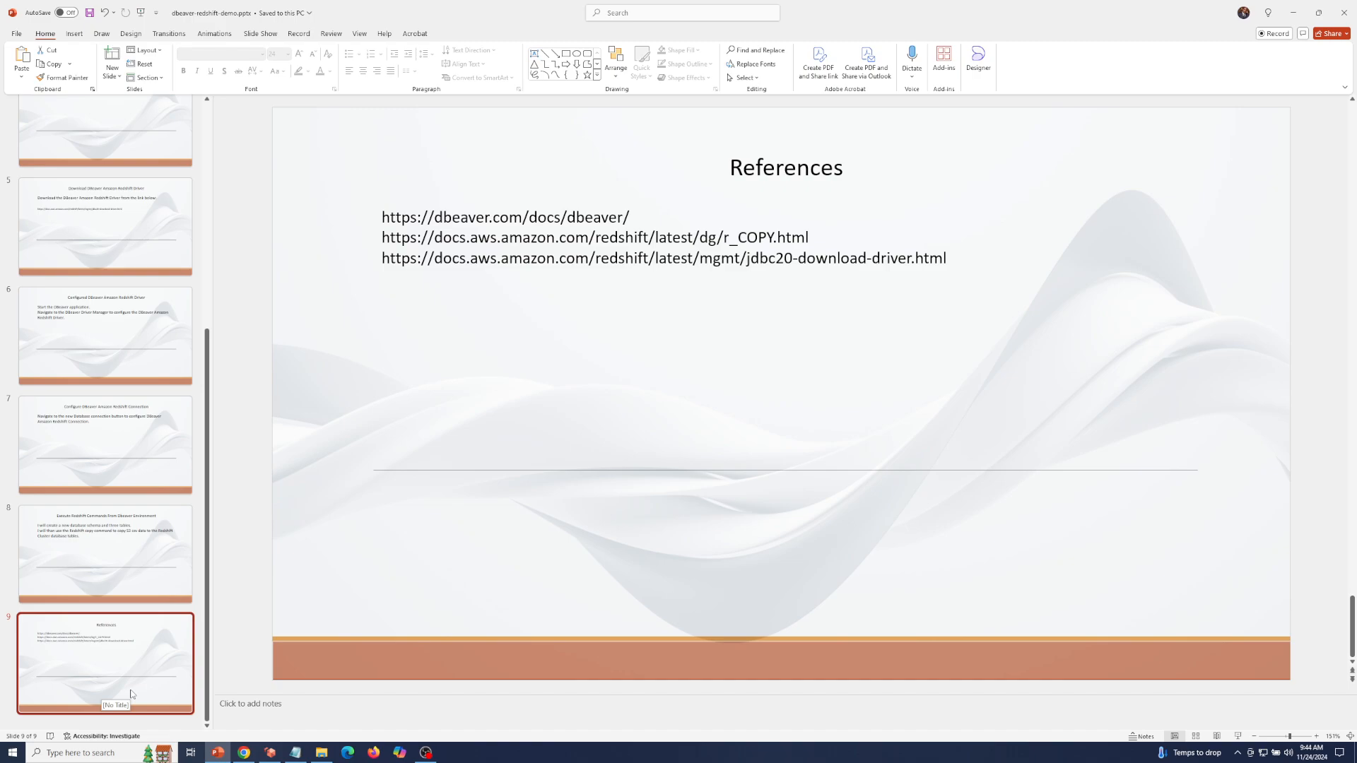
{"action": "left_click", "coordinate": [426, 753]}
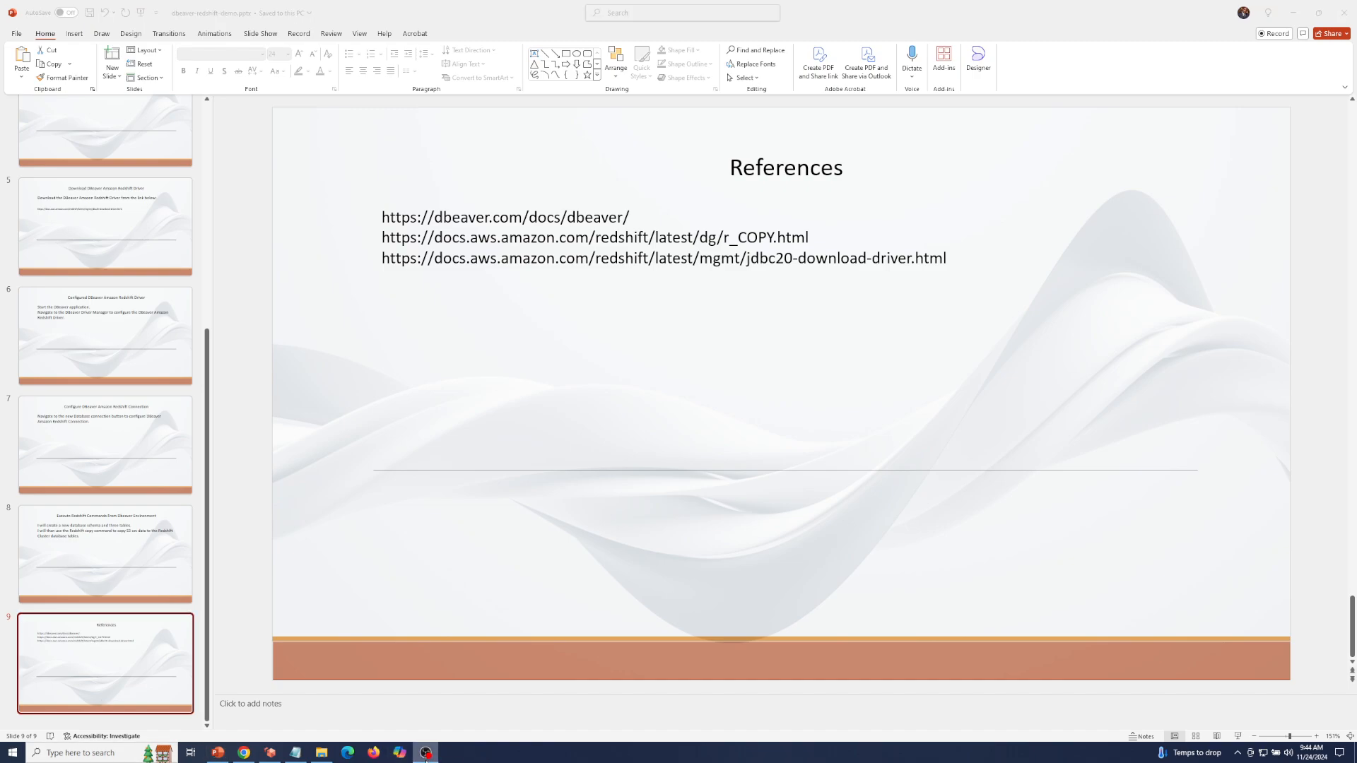